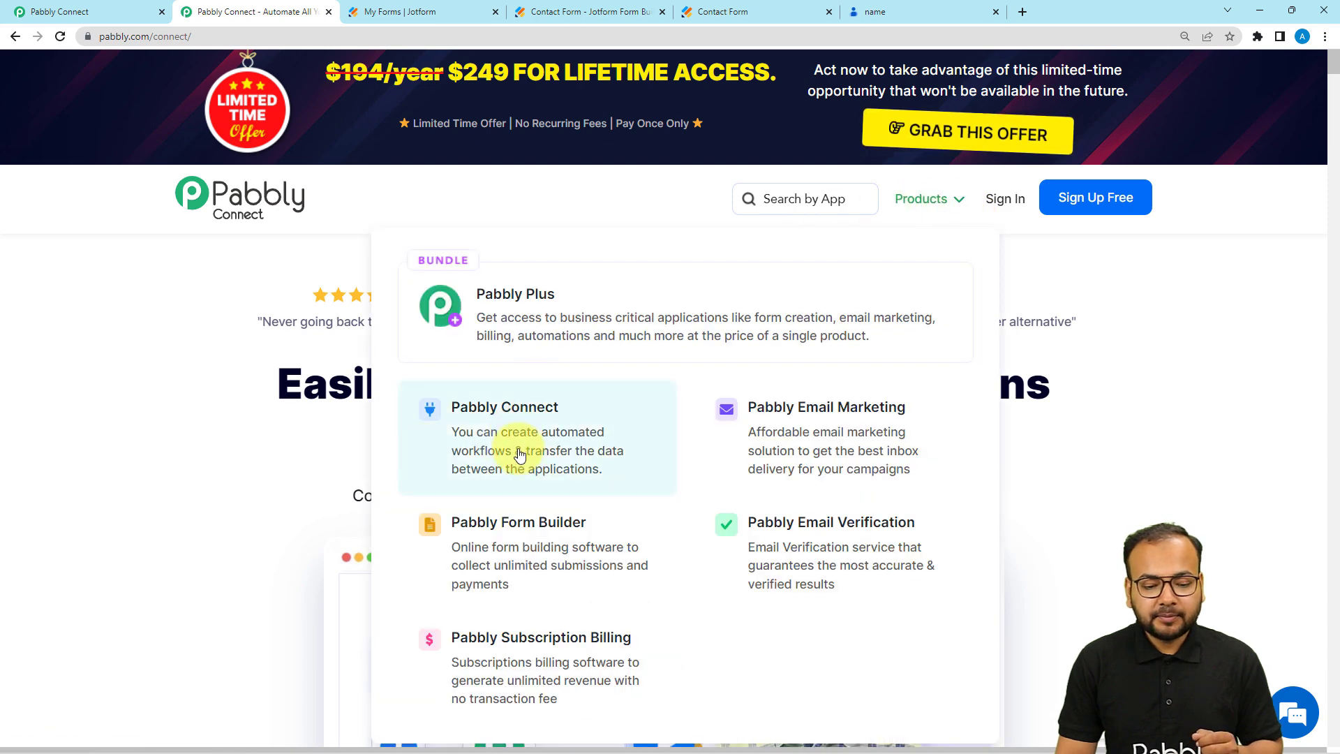
Step: Create a workflow named "Add Contacts in Google Contacts Using Webhook" in Pabbly Connect
left_click(89, 18)
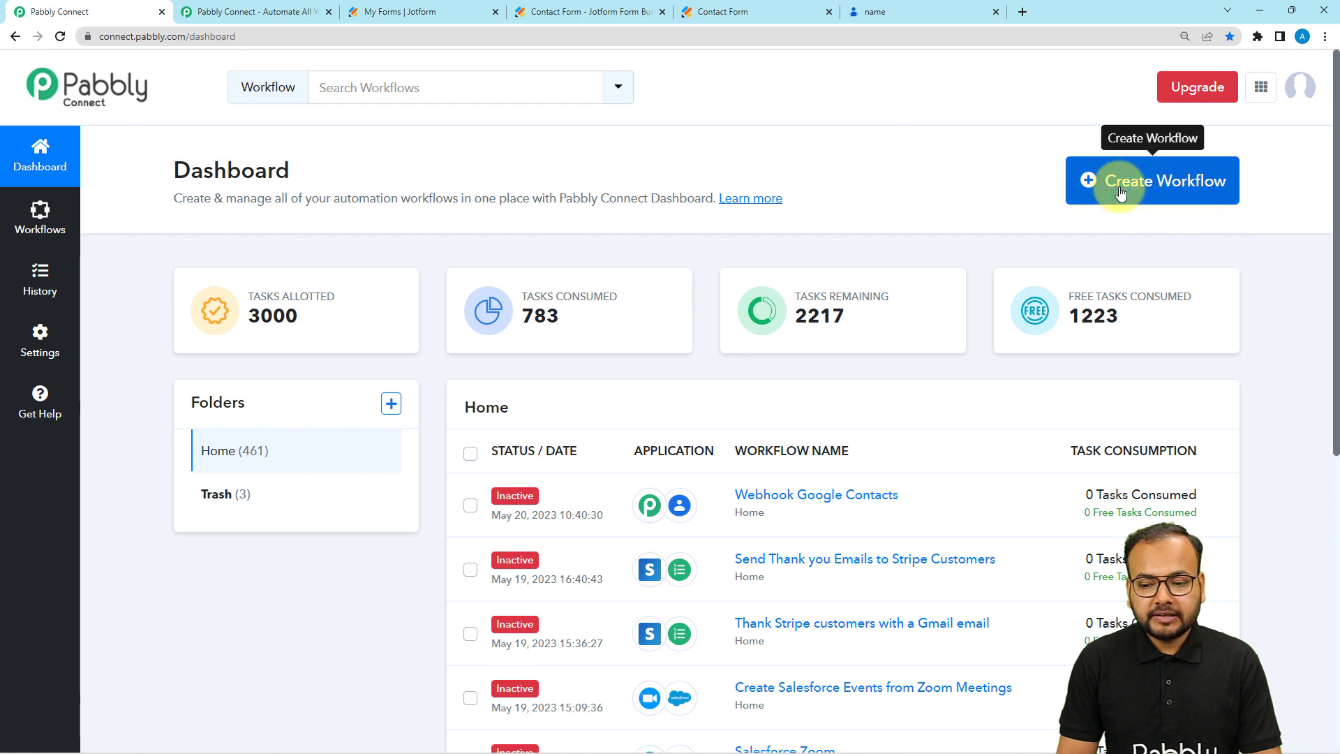
left_click(1144, 187)
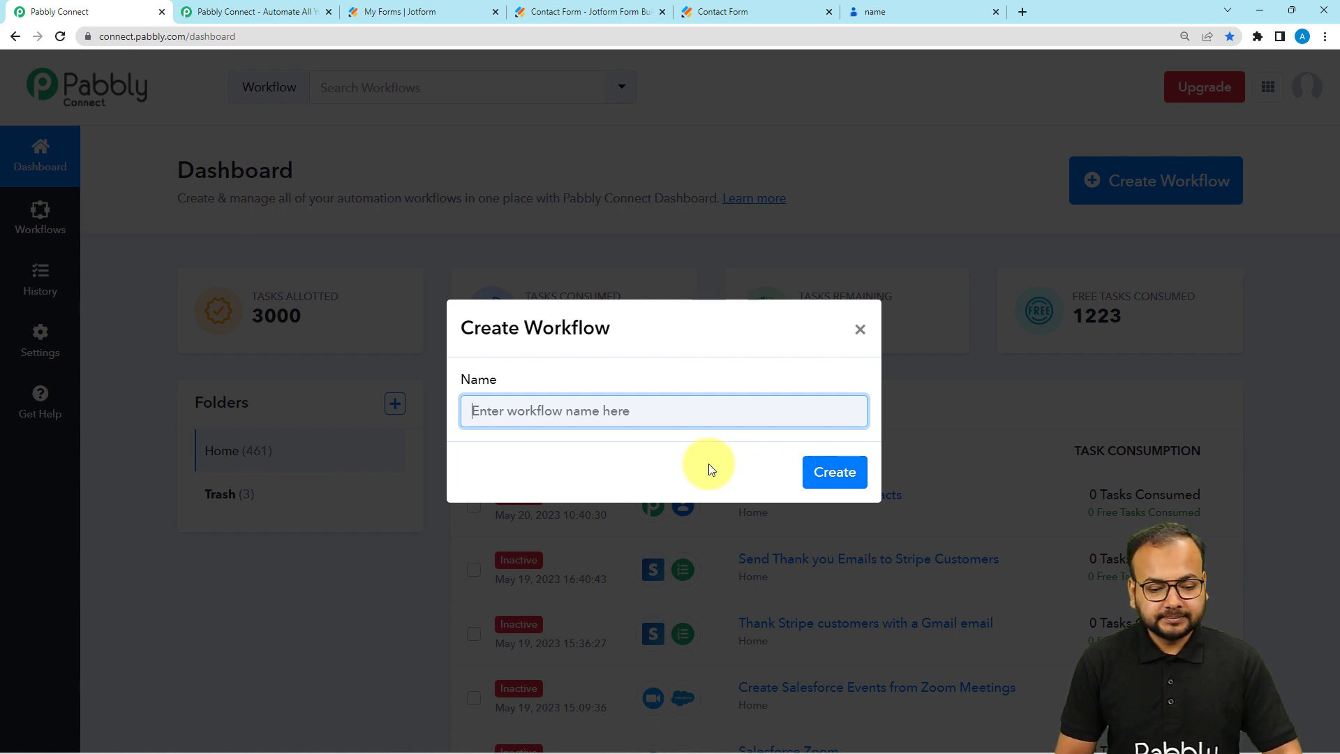
type("Add Contacts in Google Contacts Using Webhook")
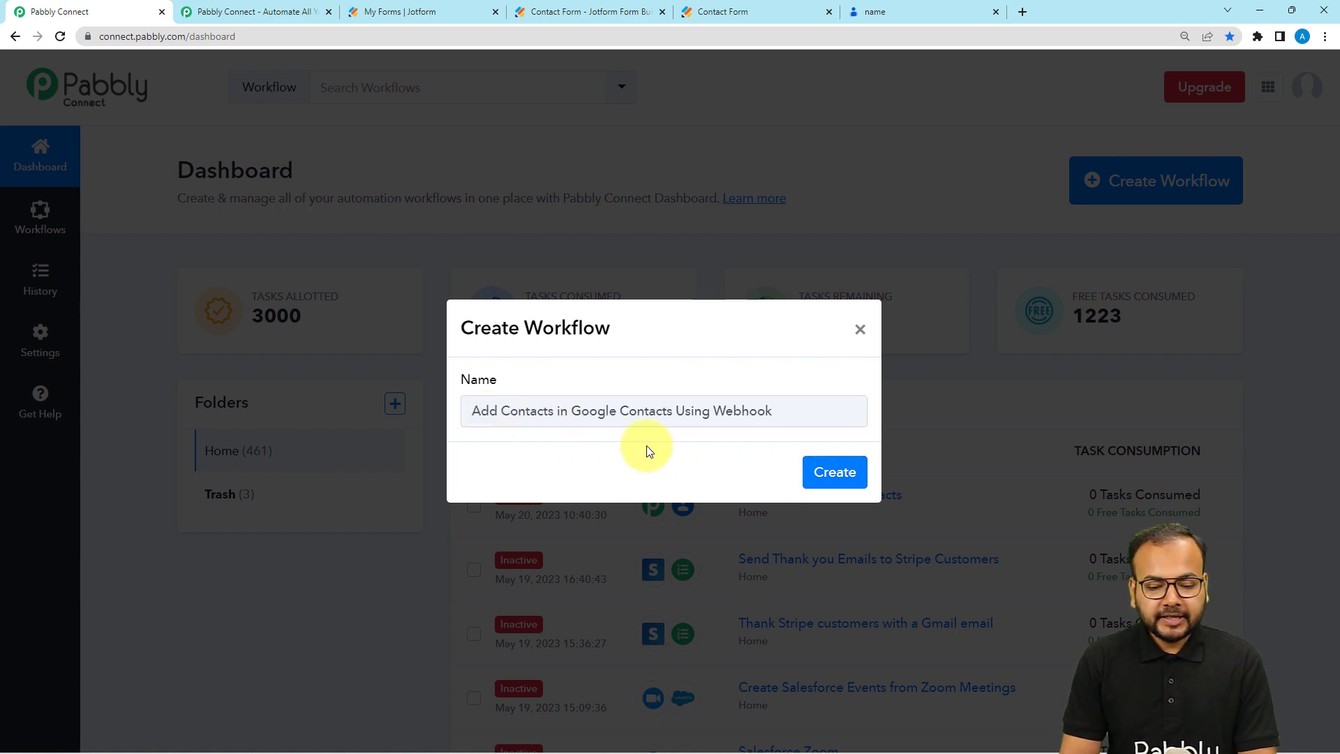
left_click(826, 474)
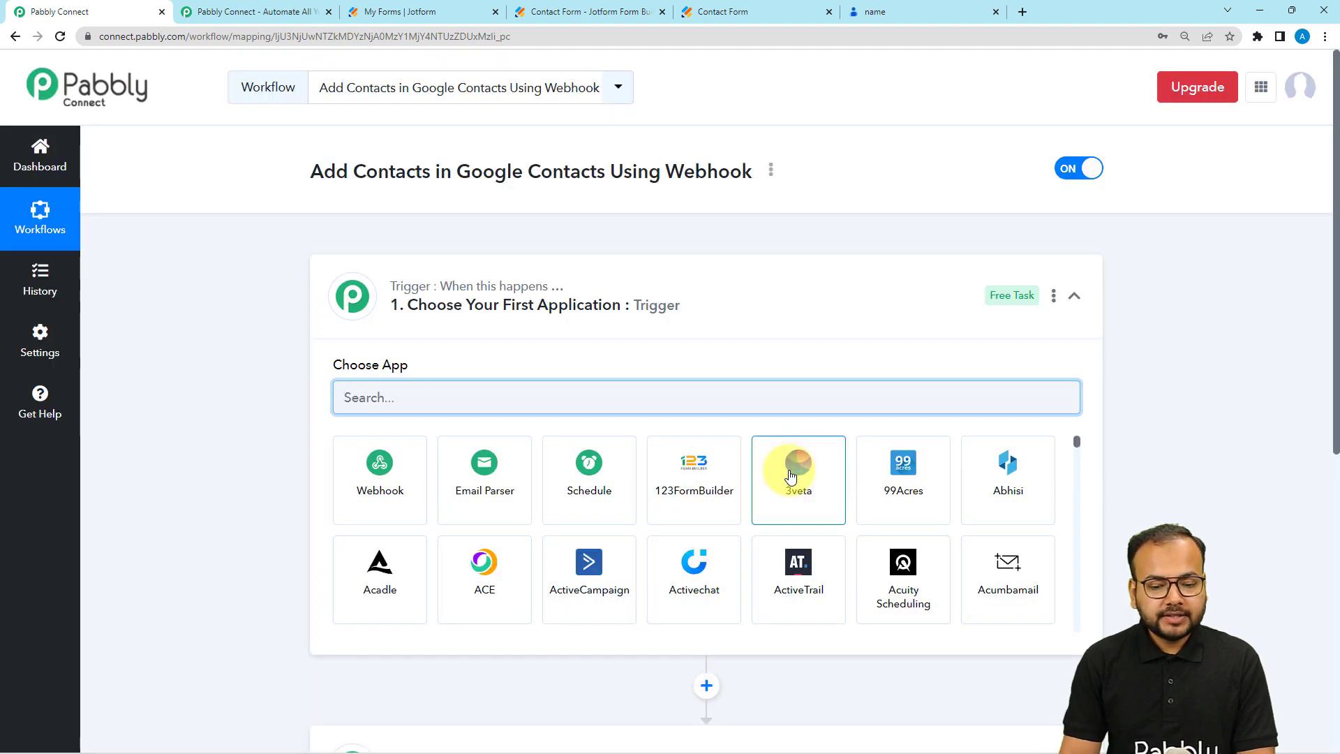
Step: Choose Webhook by Pabbly as the workflow's trigger application and read the webhook URL instructions
left_click(674, 303)
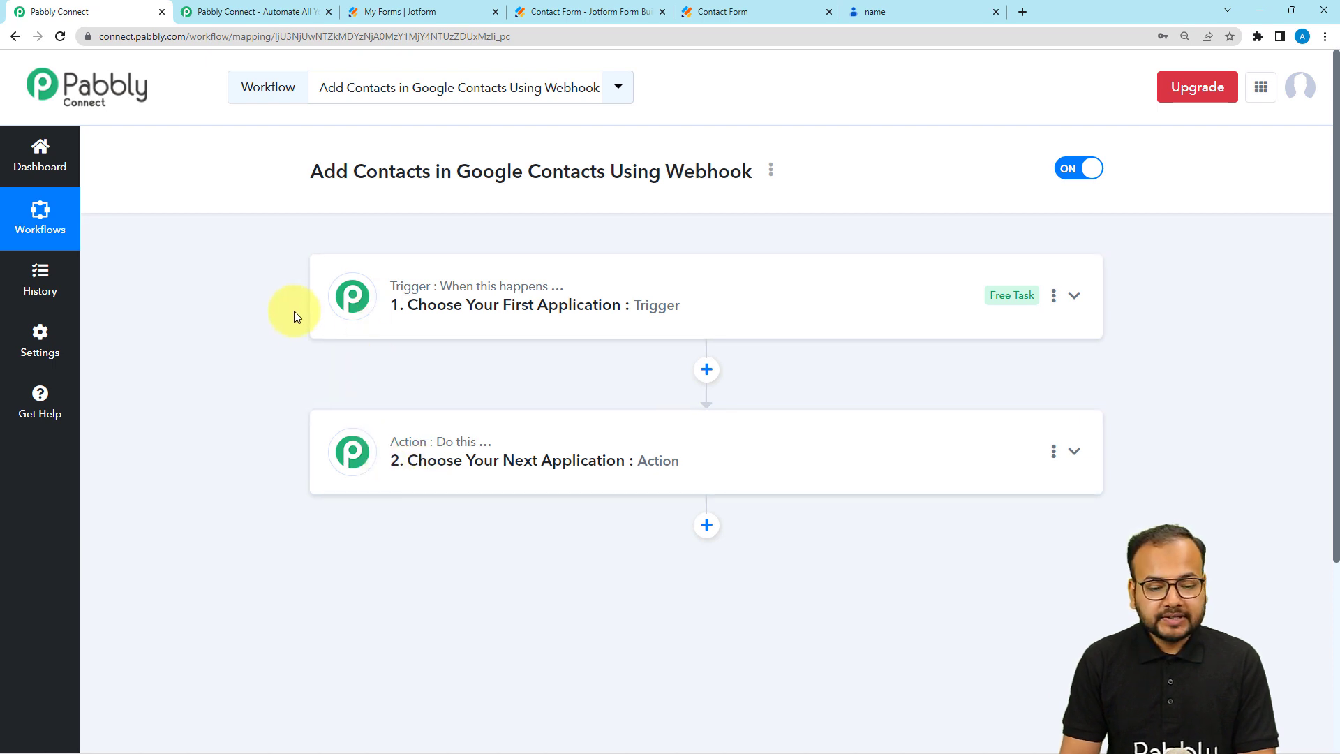
left_click(441, 317)
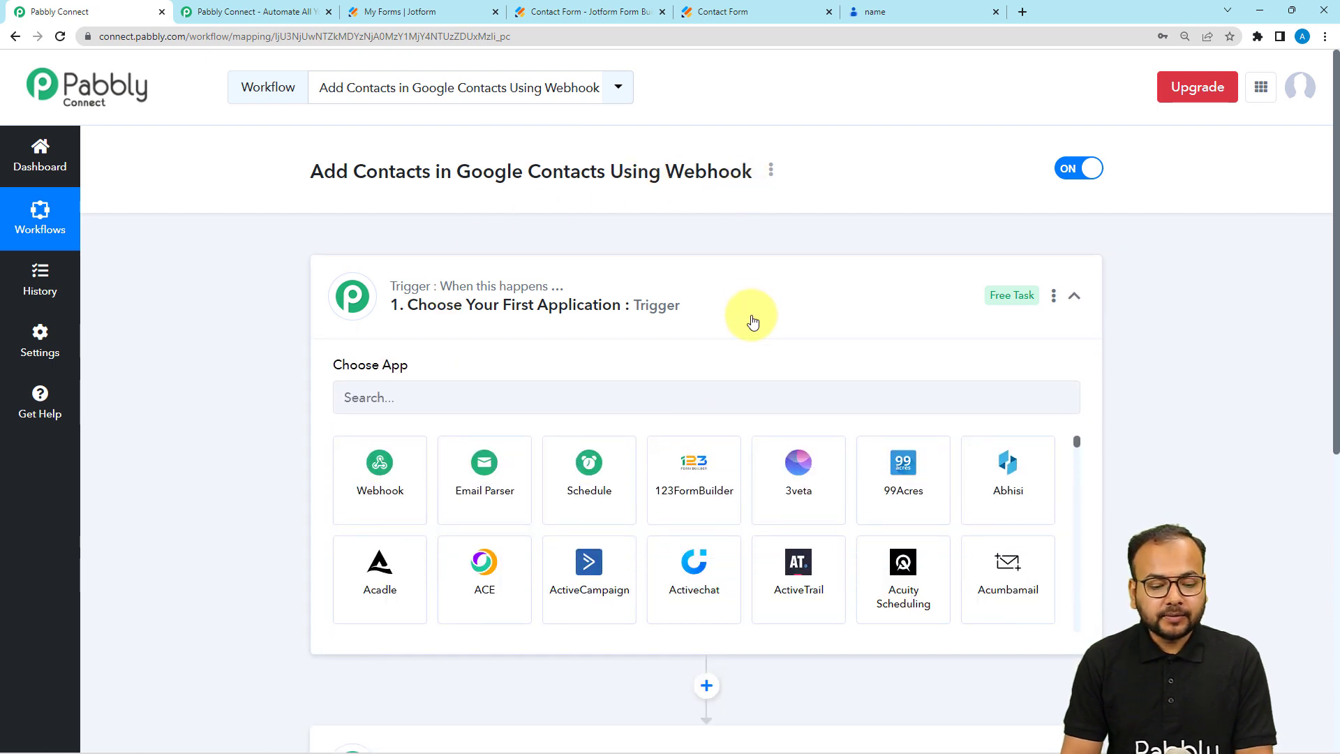
left_click(377, 503)
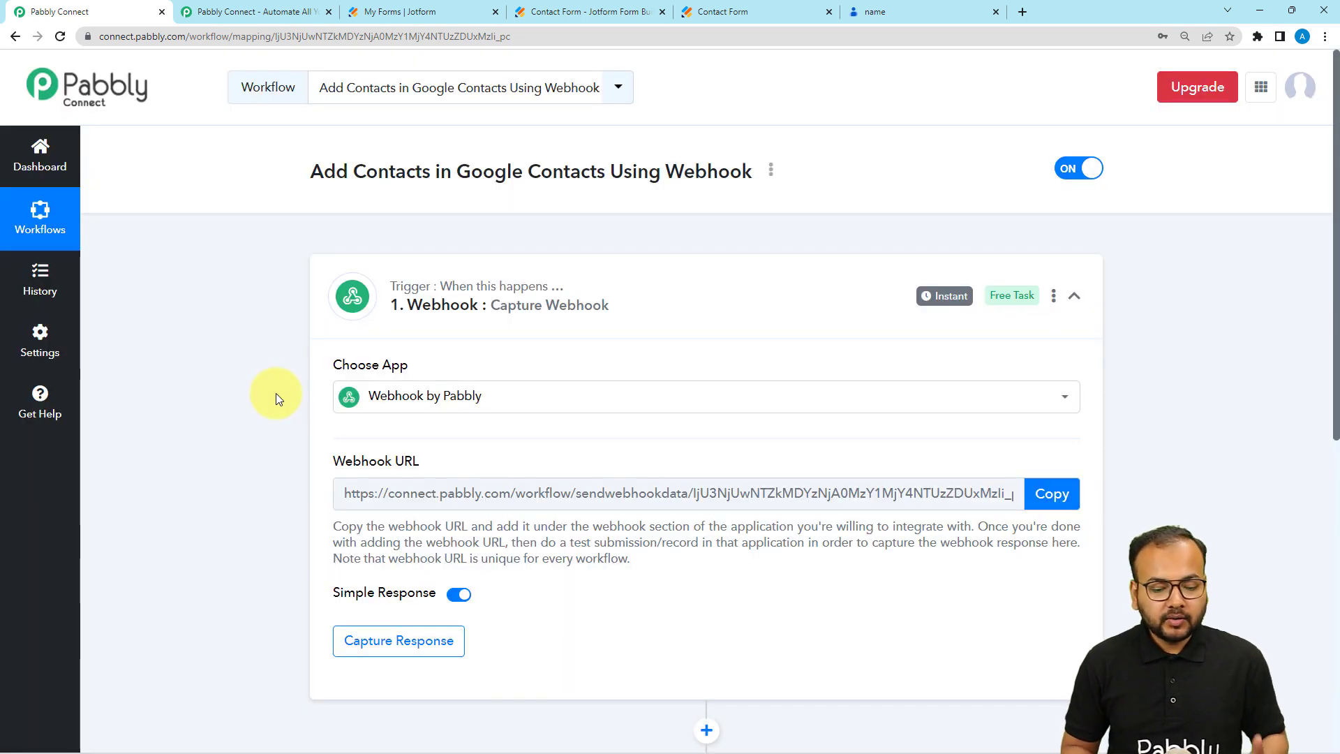
scroll(274, 392, "down", 2)
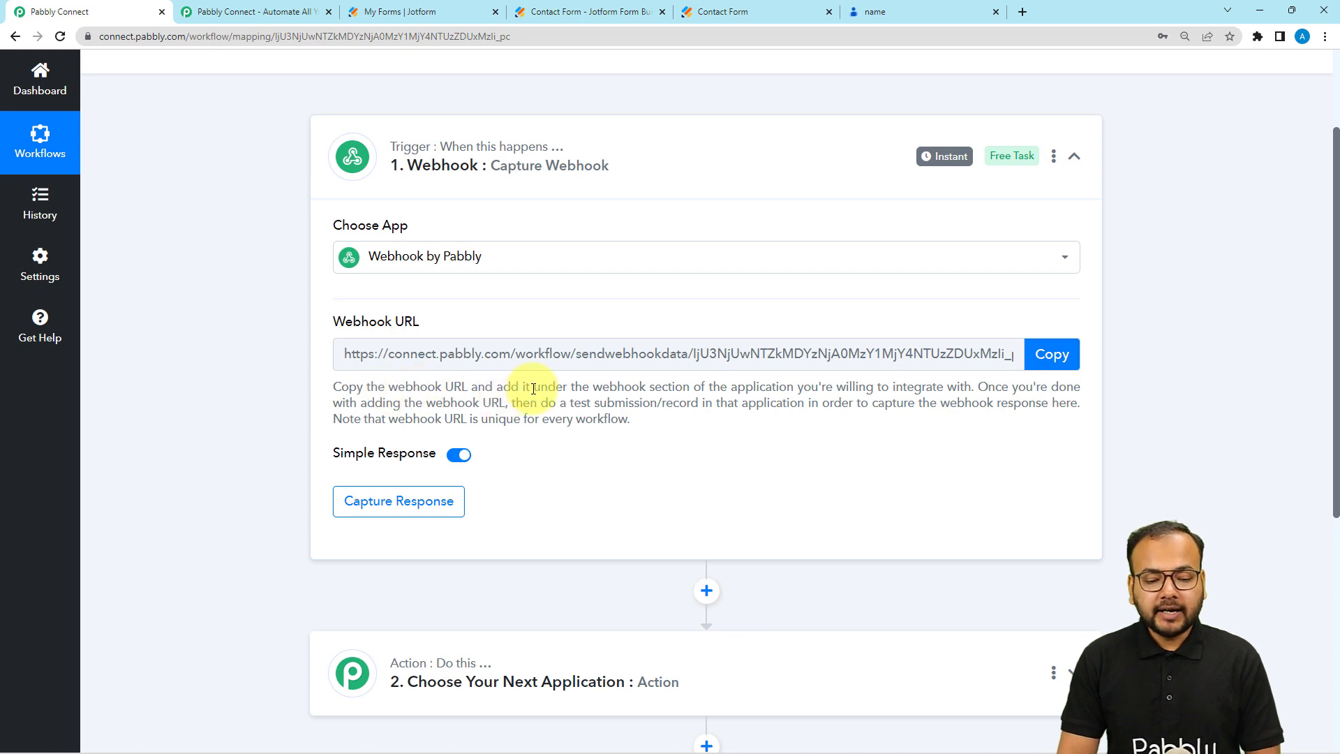
left_click_drag(590, 388, 654, 422)
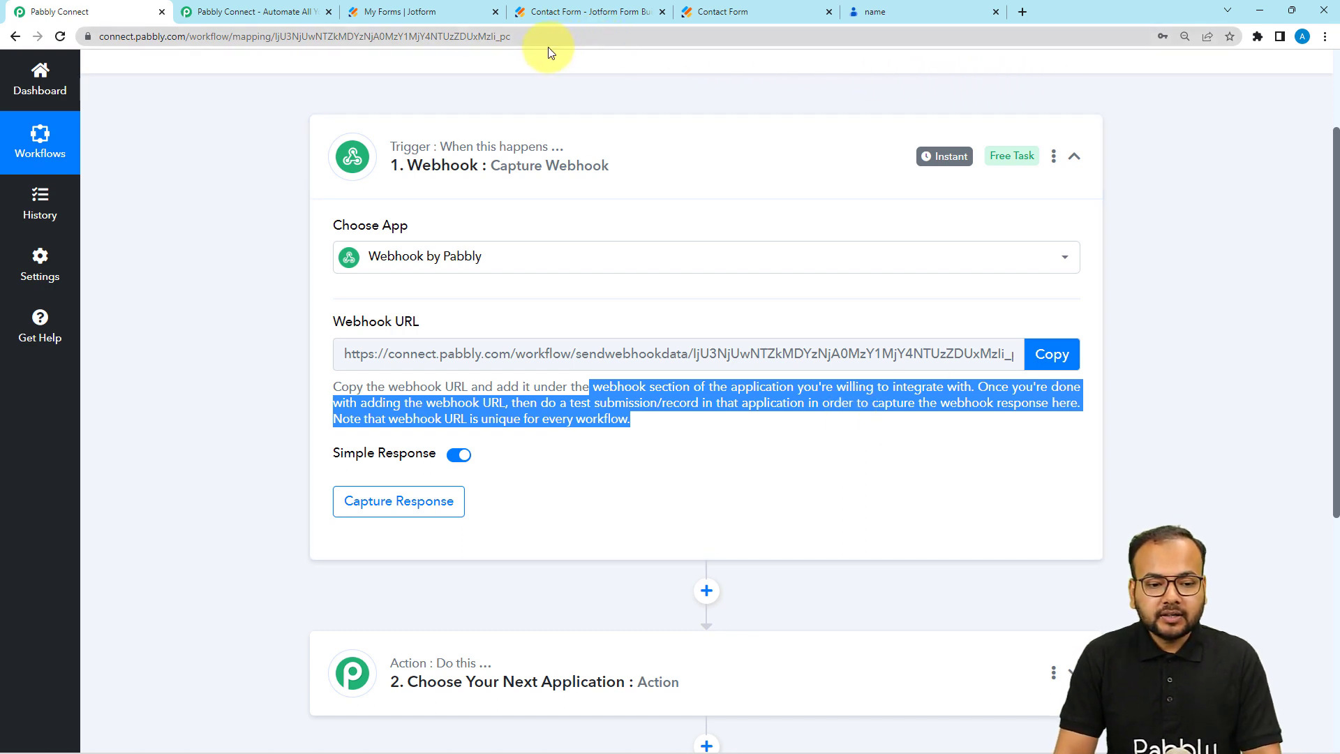
Step: Switch to Jotform and open the integrations settings of the Contact Form
left_click(448, 18)
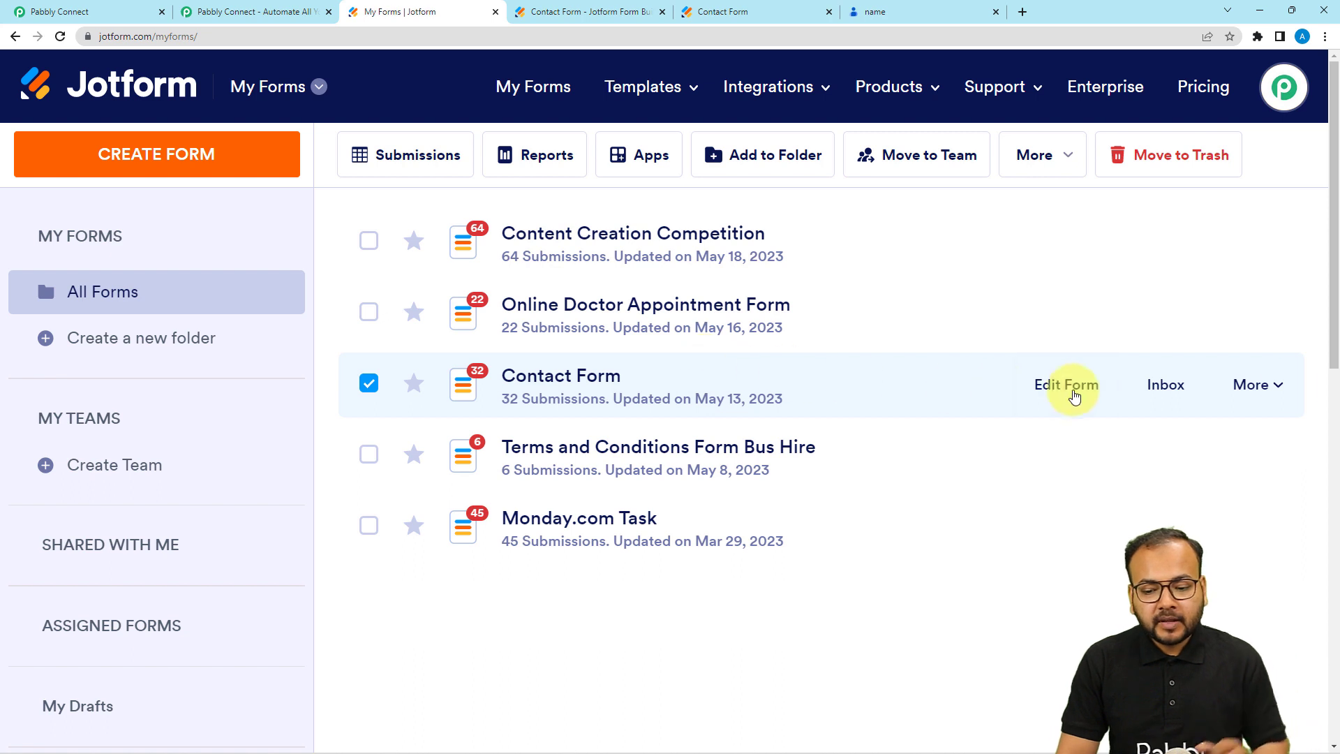
left_click(1254, 386)
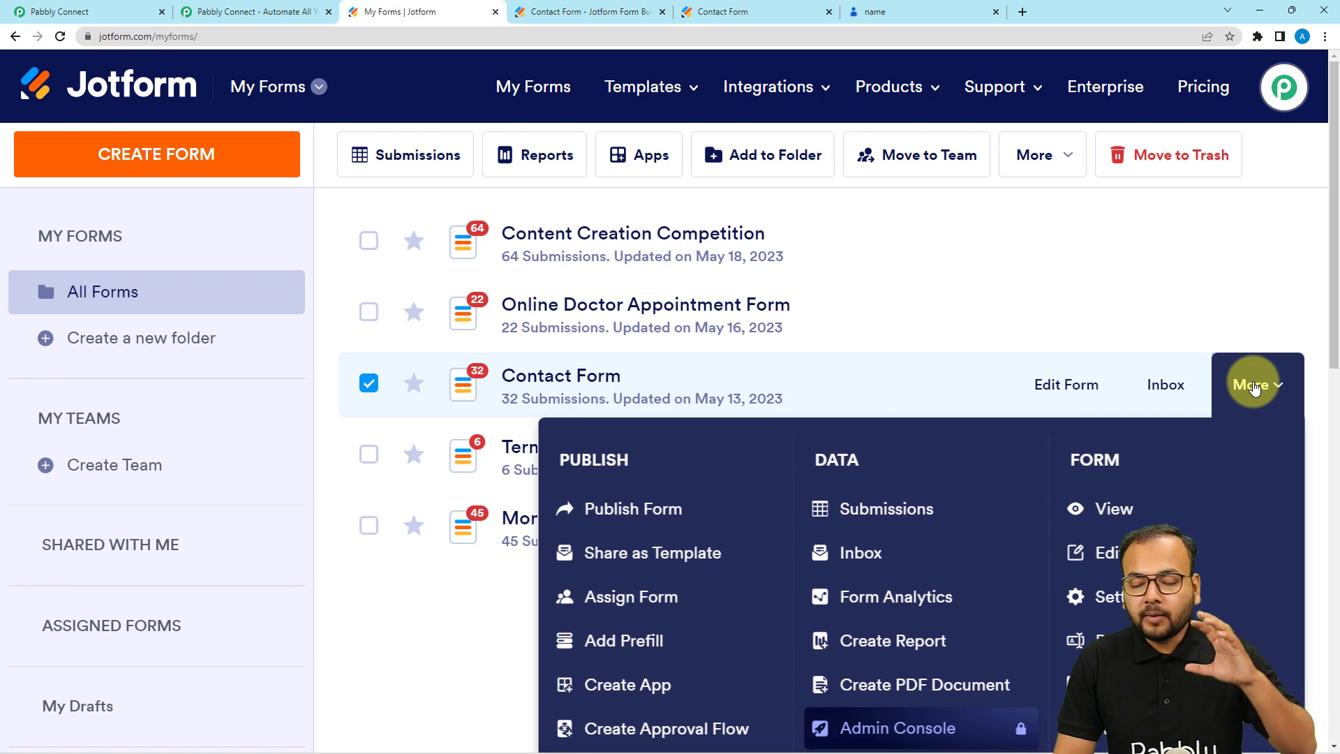
left_click(1089, 596)
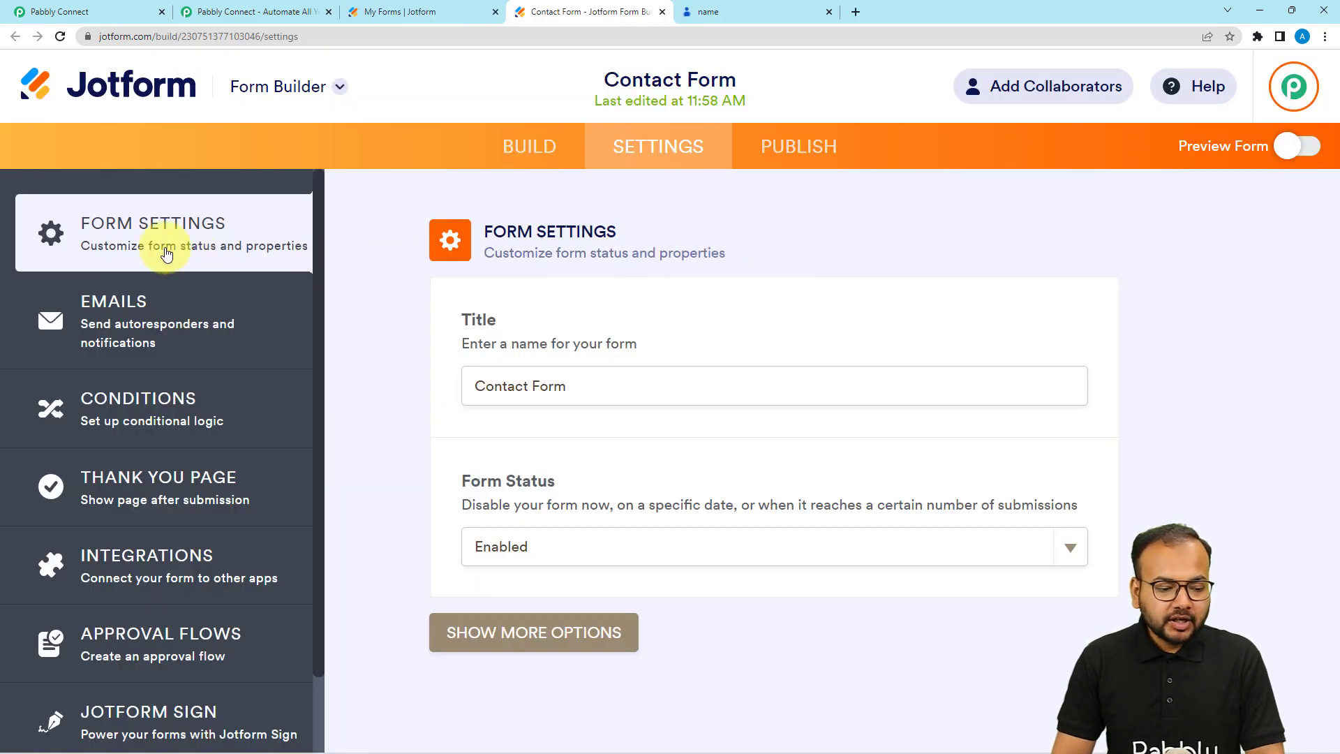
scroll(129, 550, "down", 1)
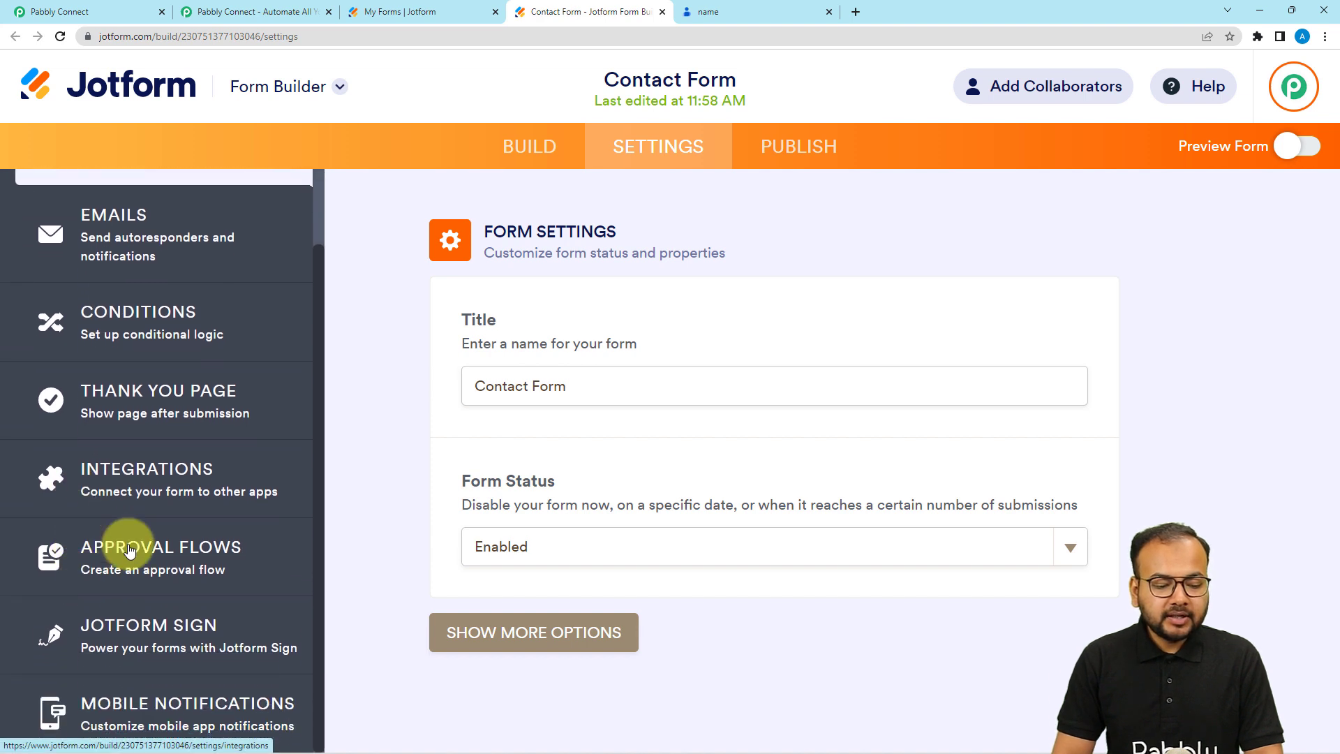
left_click(133, 475)
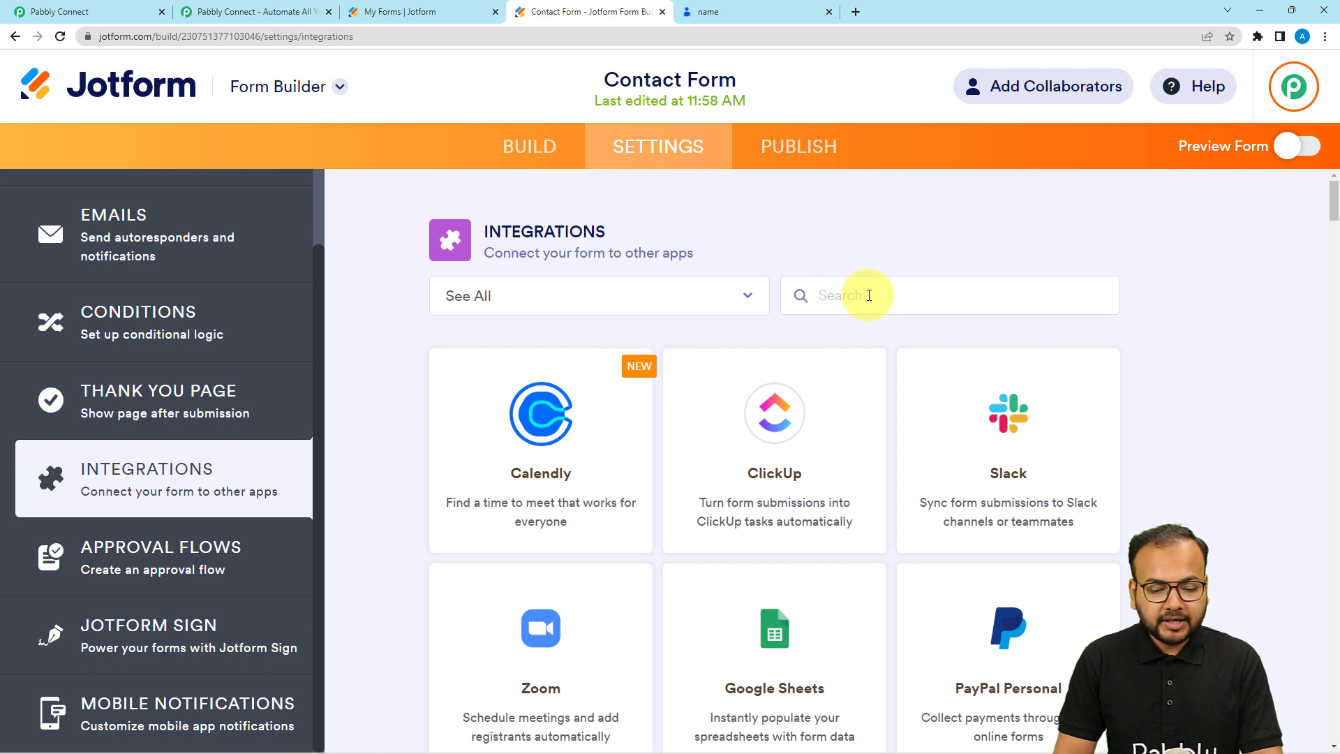
type("we")
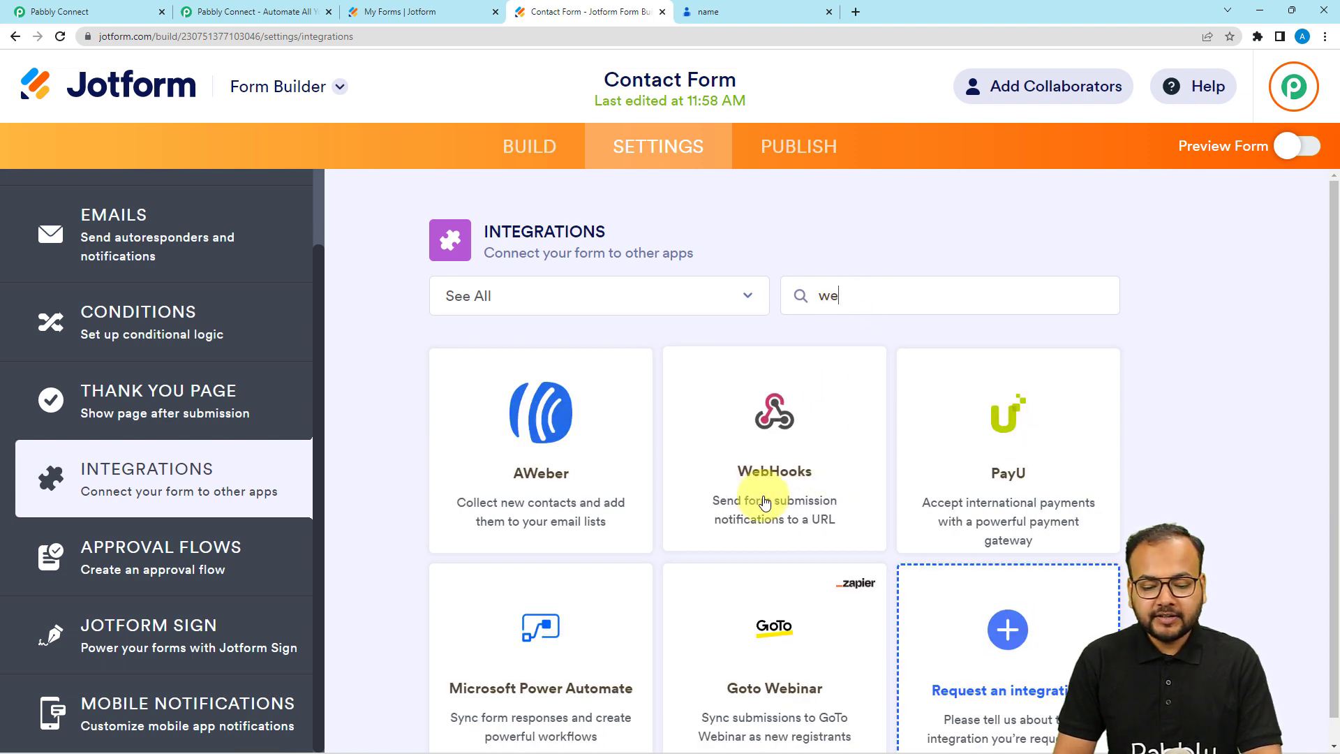
left_click(764, 471)
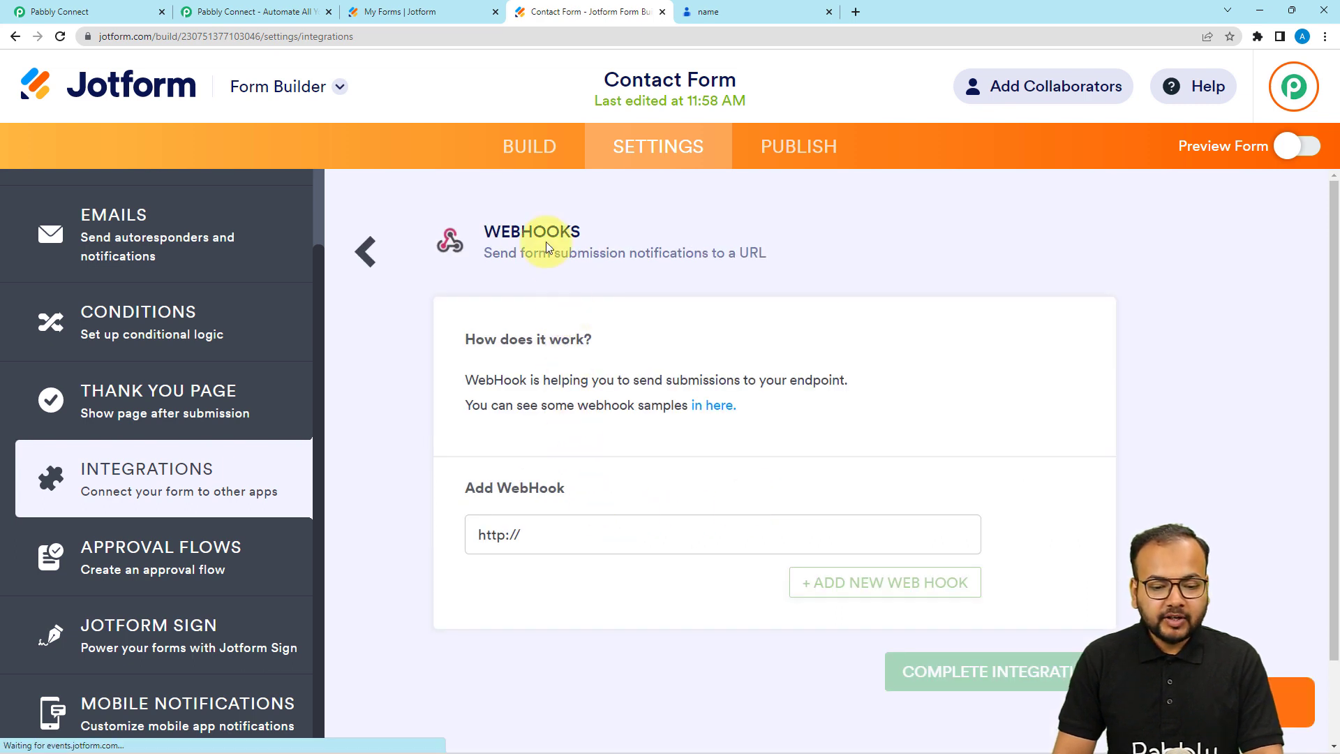
left_click(562, 533)
key("BackSpace")
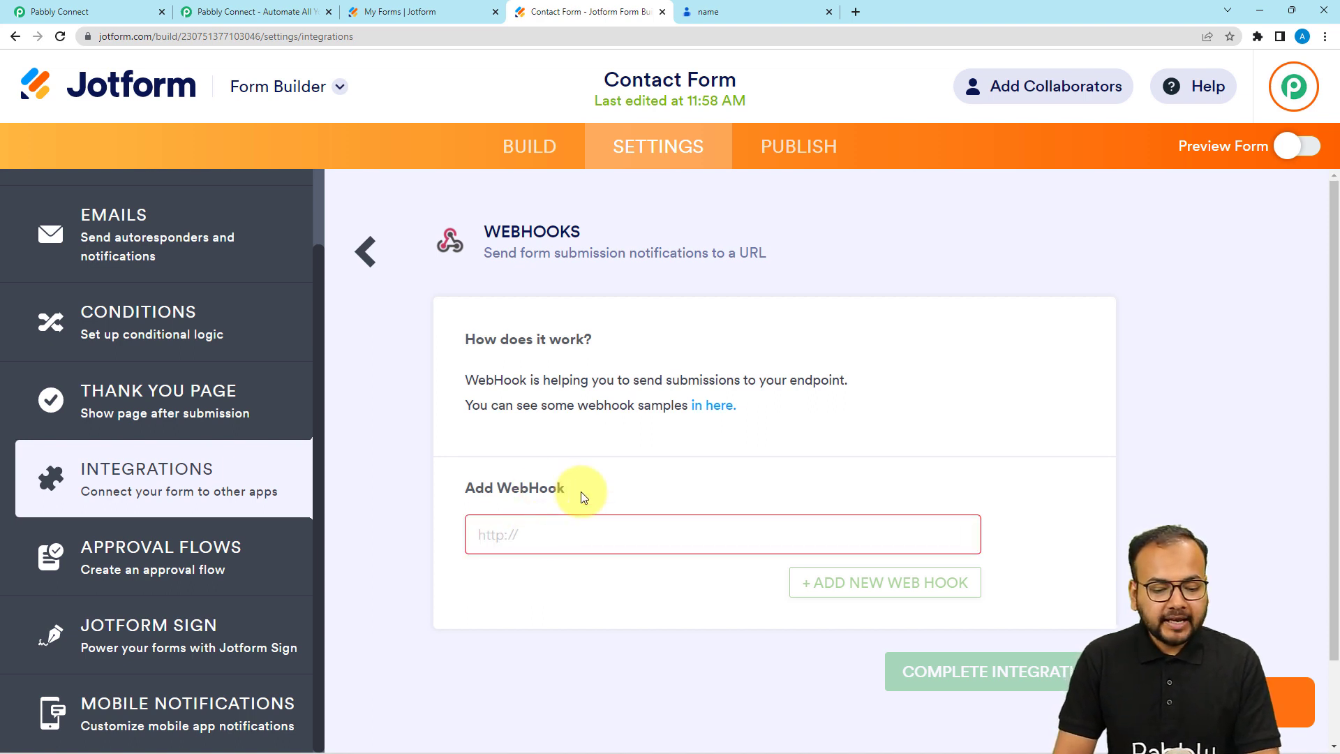
Step: Return to the Pabbly Connect workflow and copy the trigger's webhook URL
left_click(42, 11)
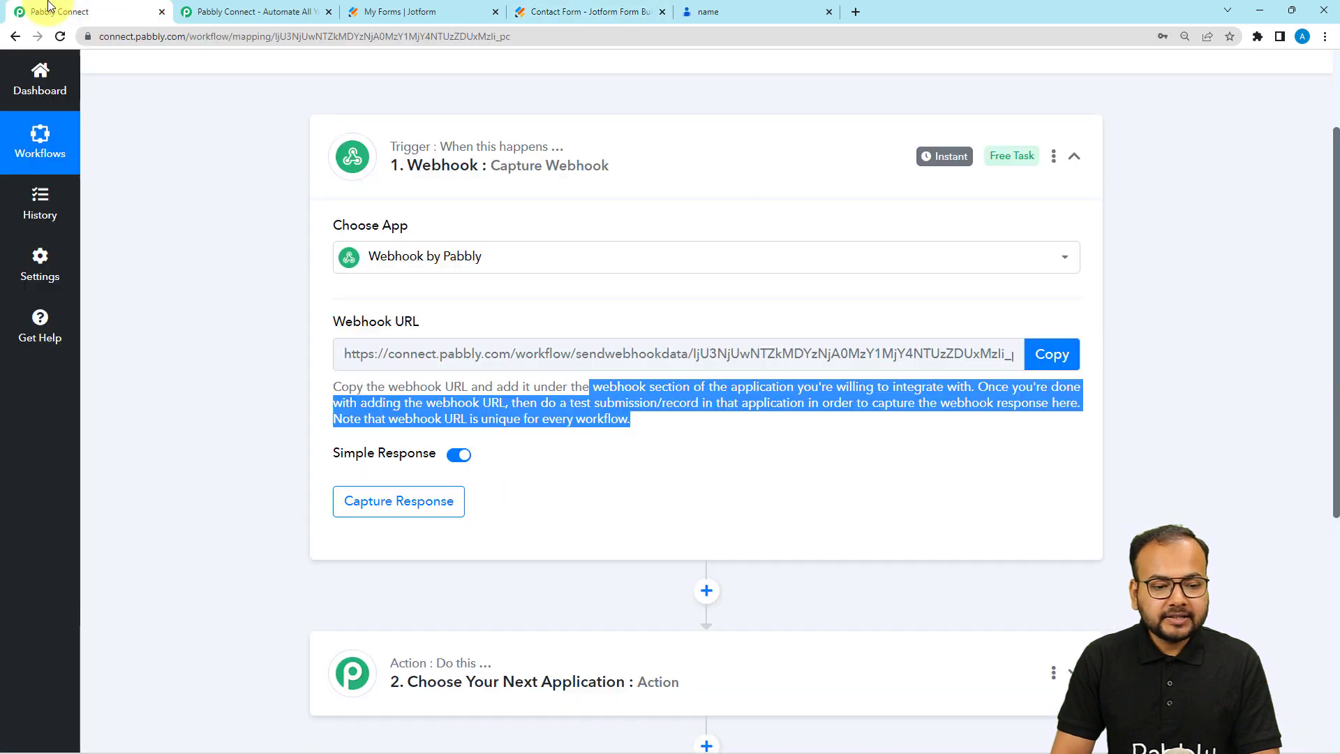
left_click(1099, 424)
left_click(1047, 354)
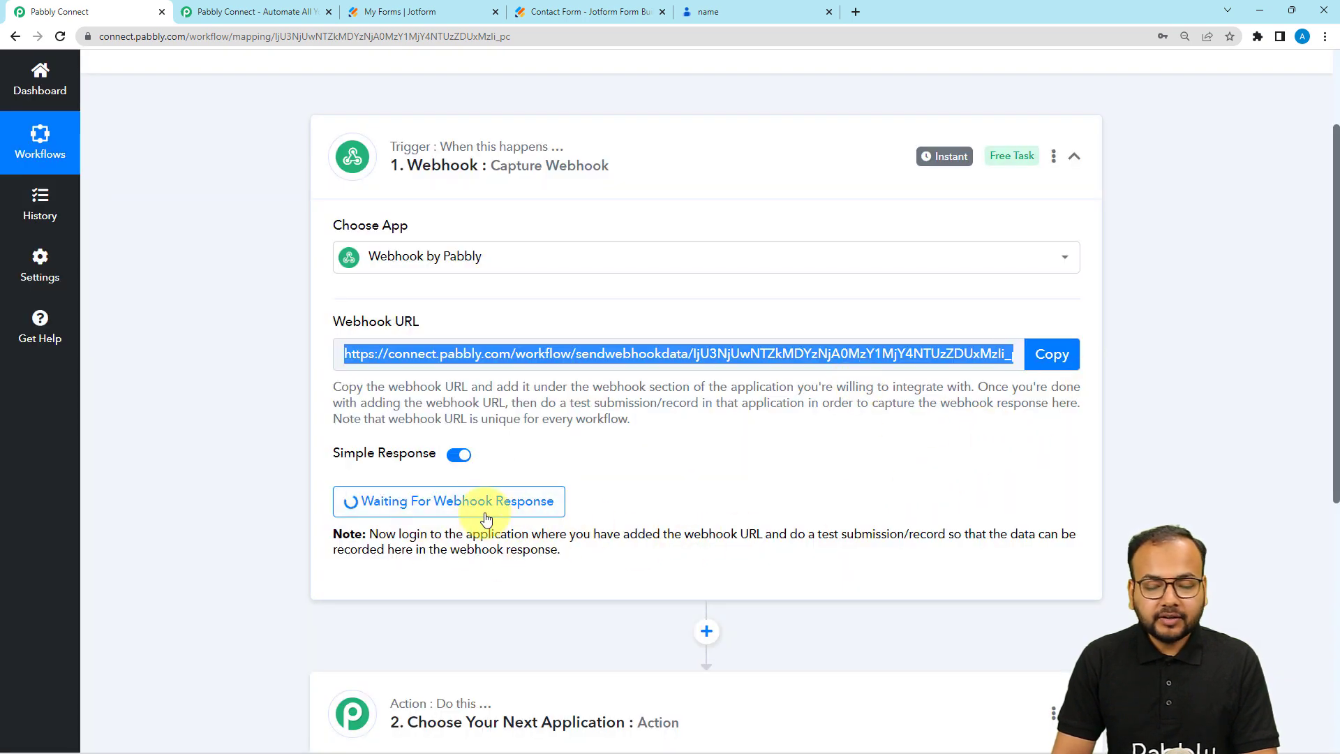
Step: Paste the copied webhook URL into the Contact Form's WebHooks integration in Jotform, then complete and finish the integration
left_click(436, 9)
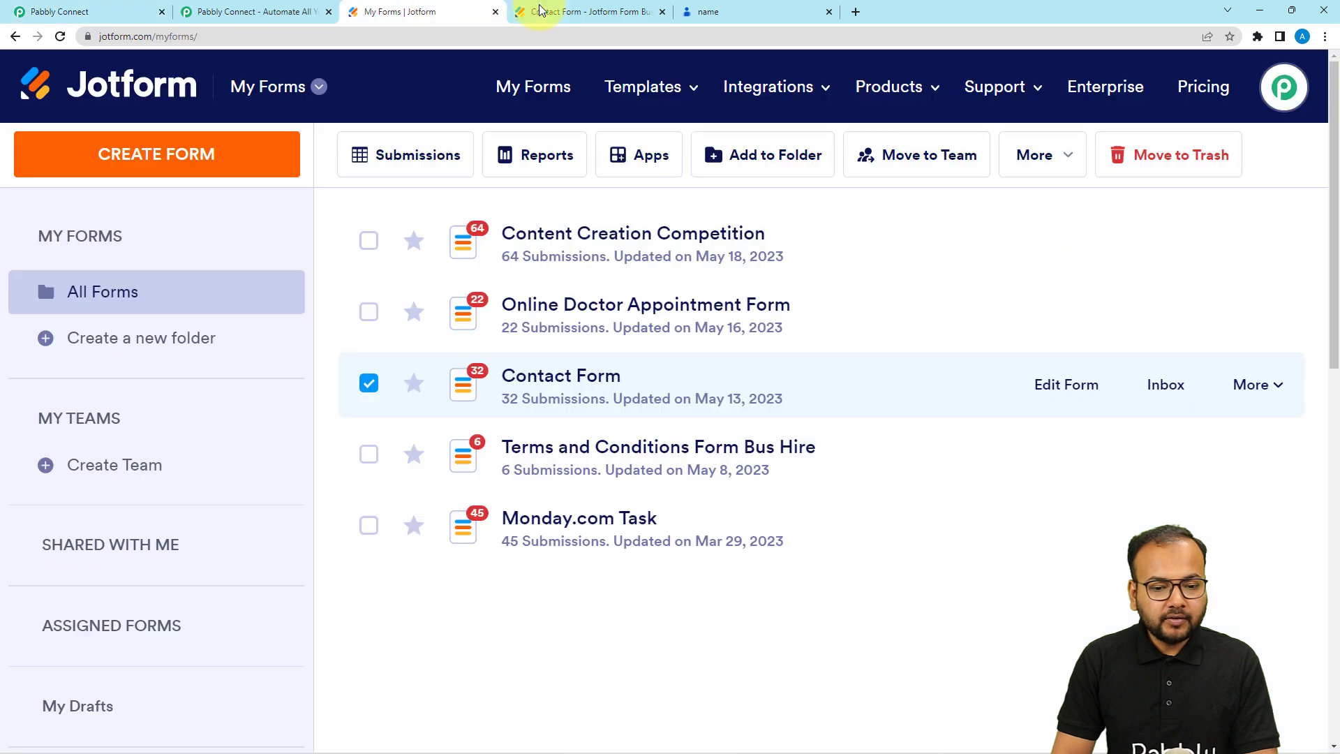
left_click(544, 11)
key("ctrl+v")
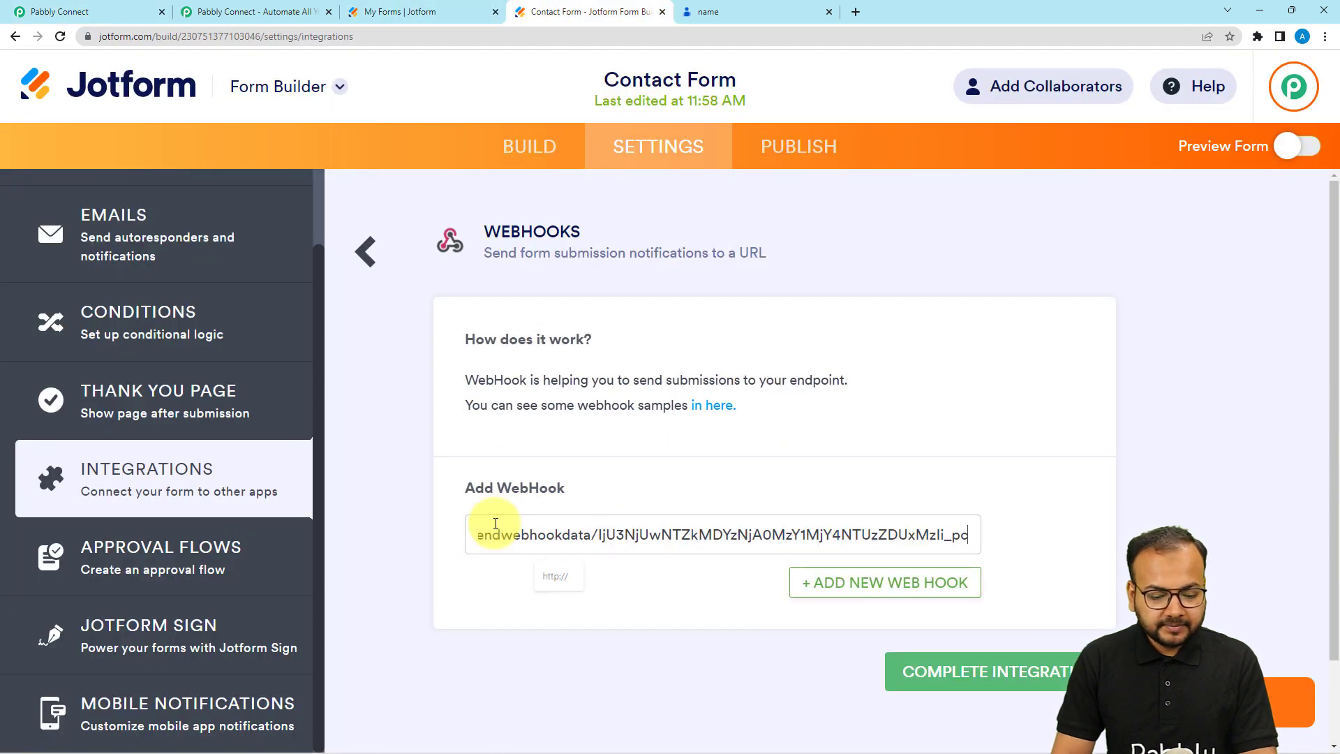
left_click(515, 588)
left_click(904, 689)
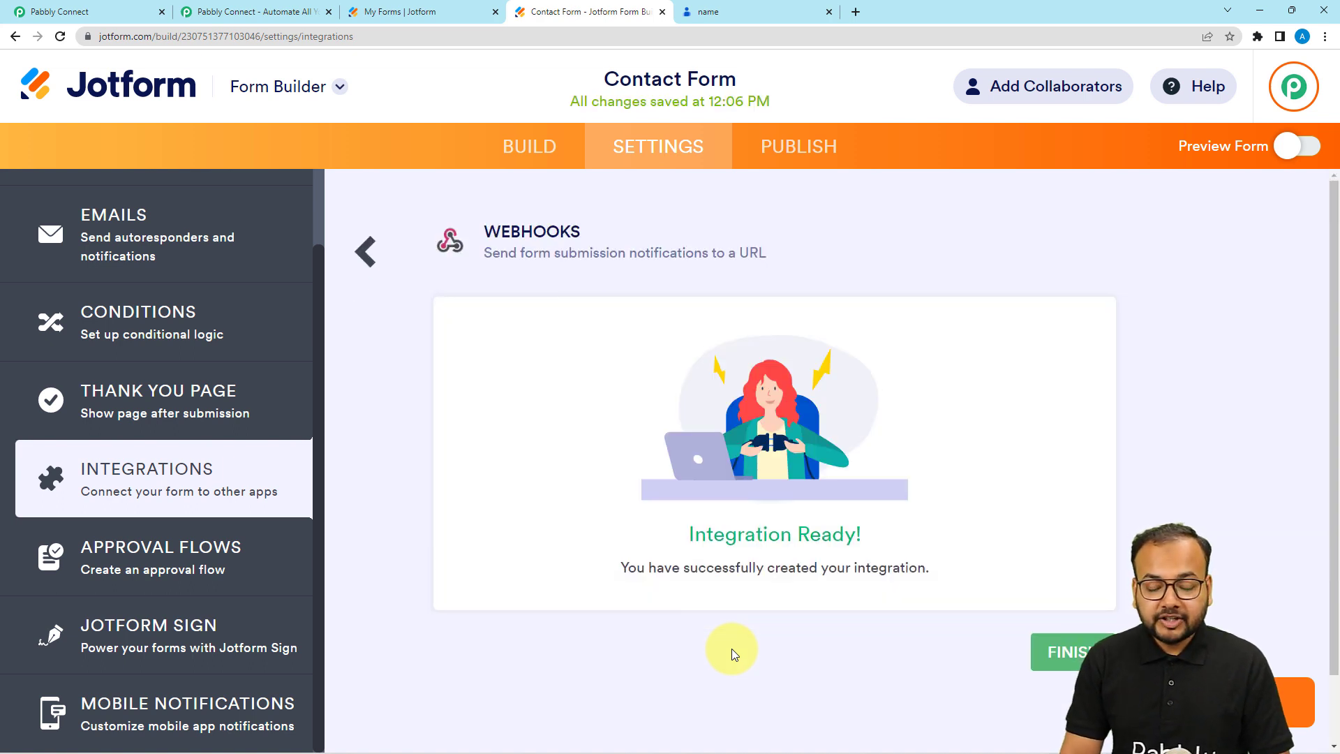
left_click(1062, 656)
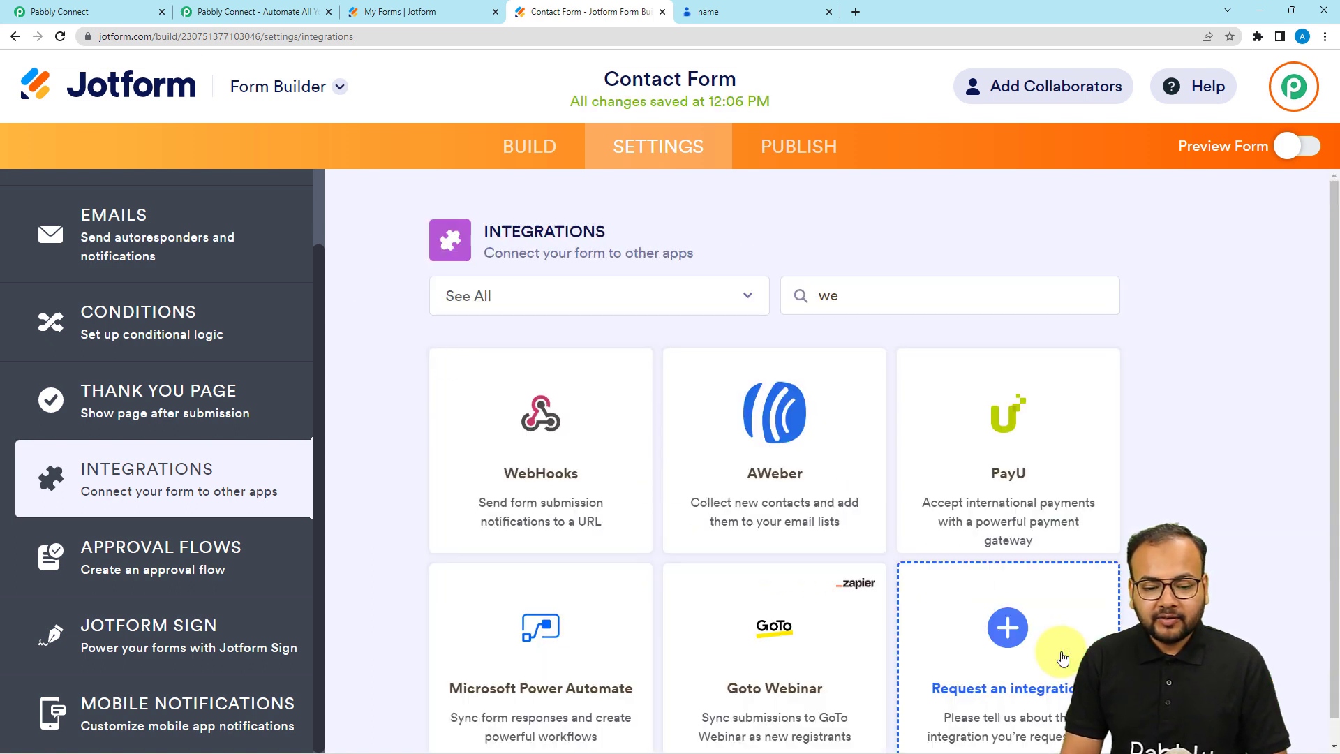
Step: Open the published Contact Form from its direct link in a new browser tab
left_click(795, 155)
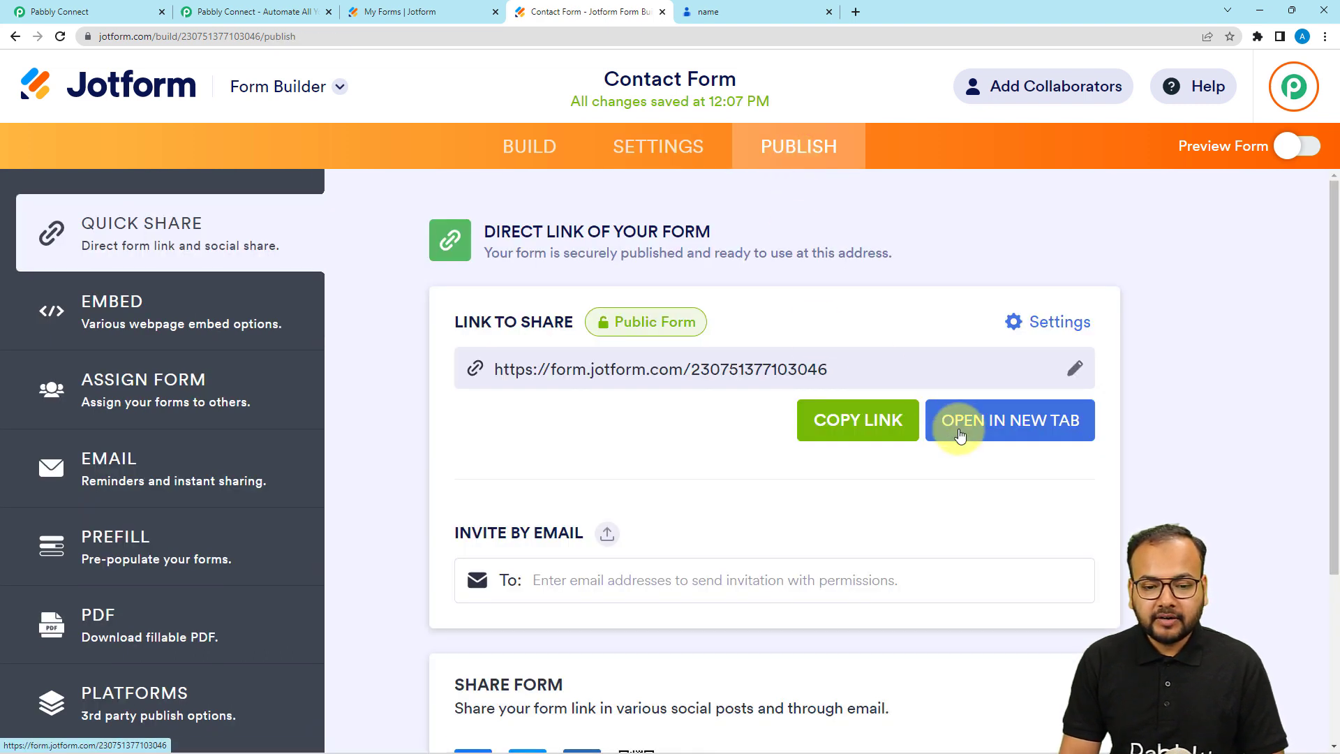
left_click(971, 437)
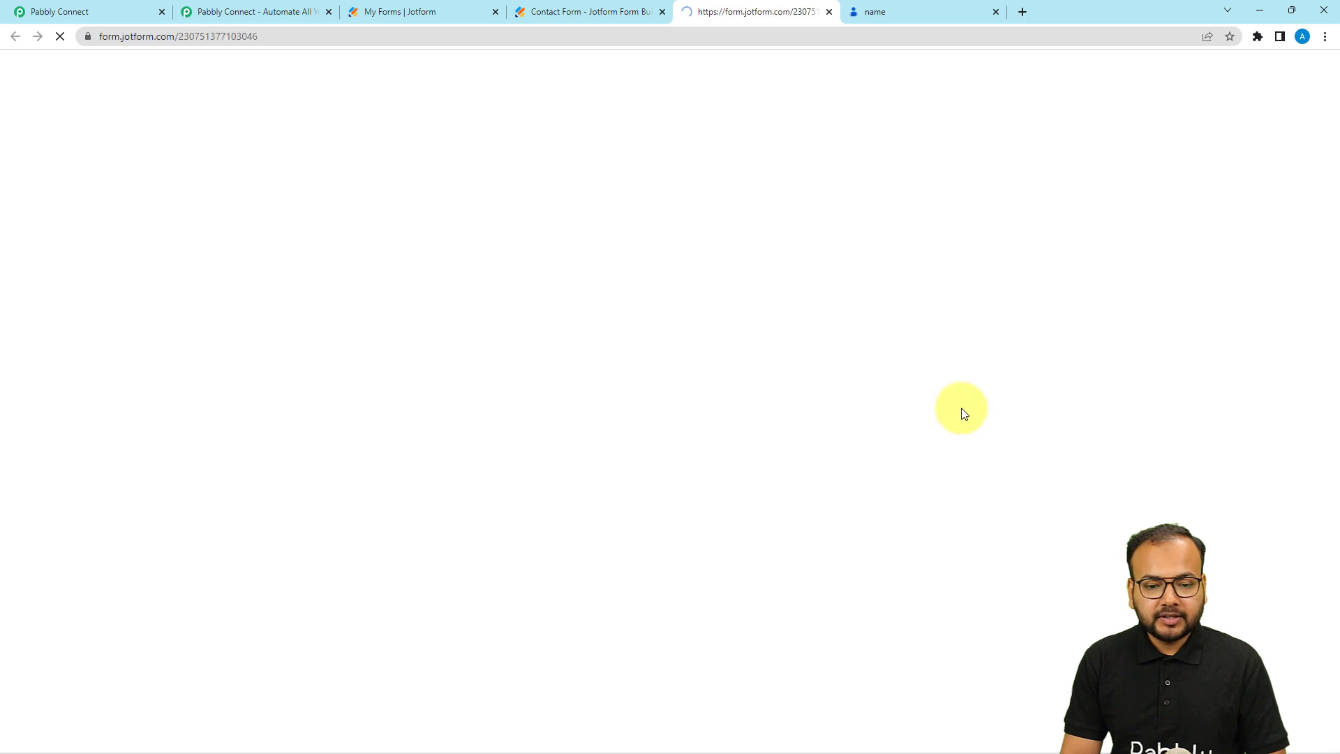
scroll(718, 412, "down", 3)
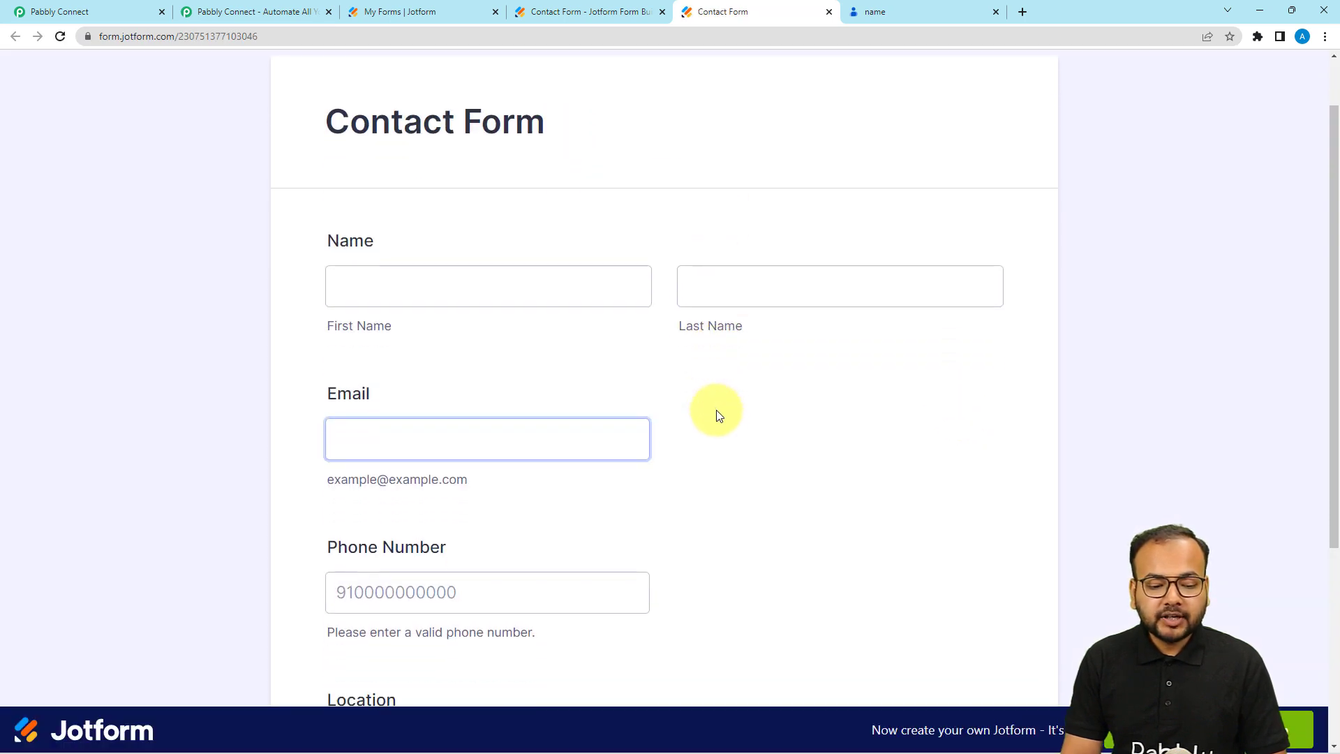
scroll(719, 416, "up", 2)
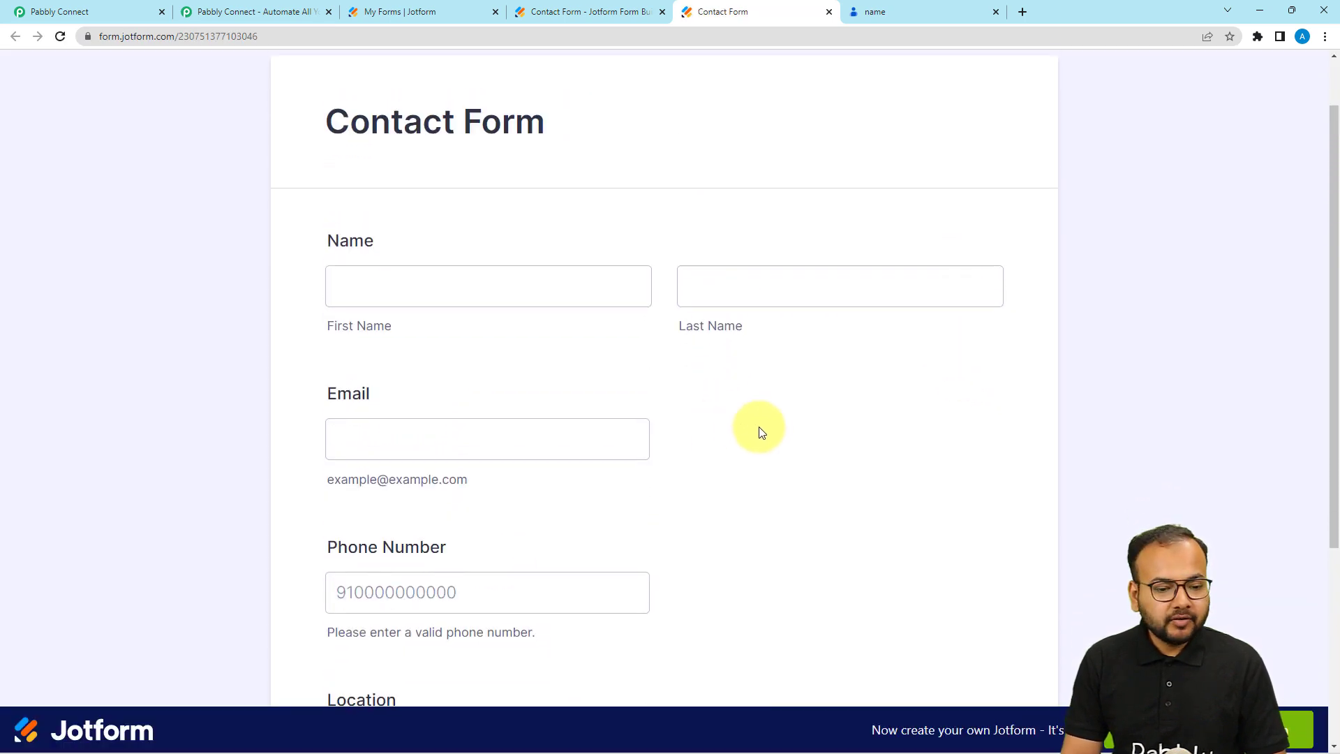
Step: Review the test submission note under the Pabbly Connect webhook trigger, then return to the published Contact Form
left_click(104, 7)
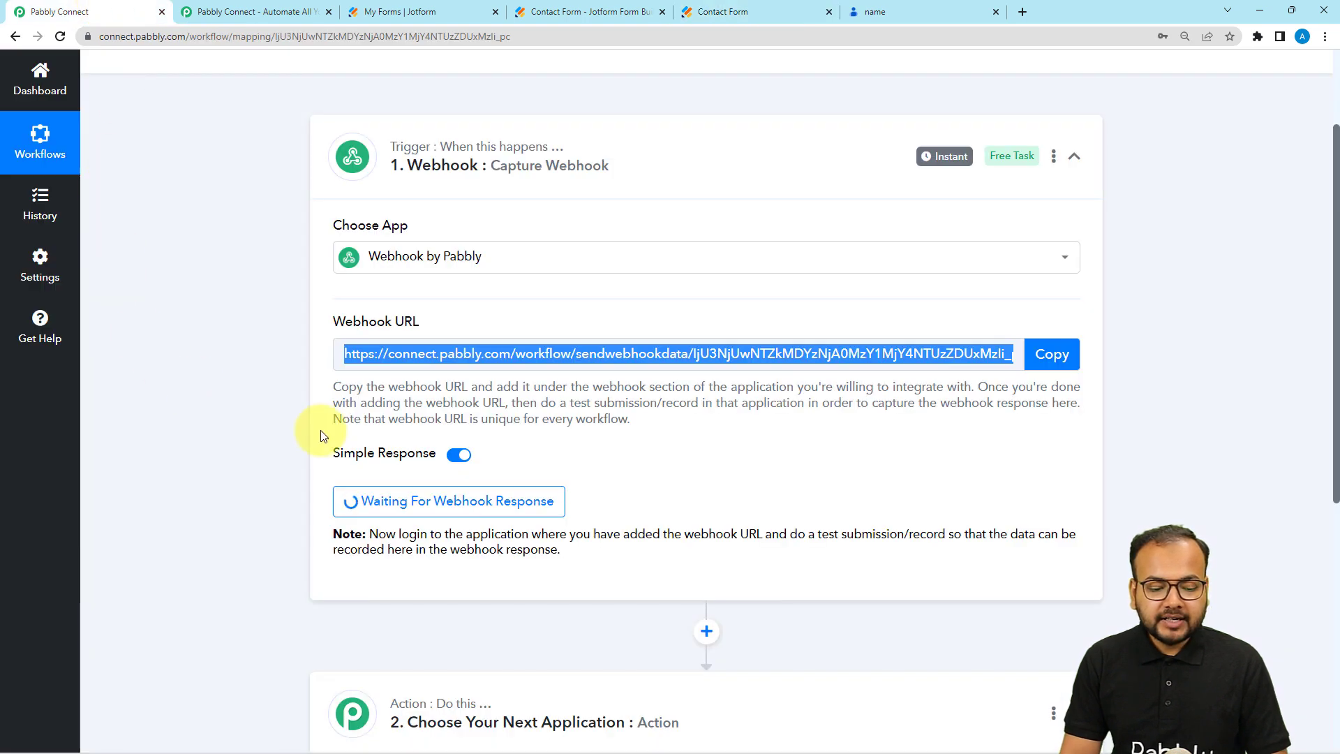
scroll(320, 433, "down", 1)
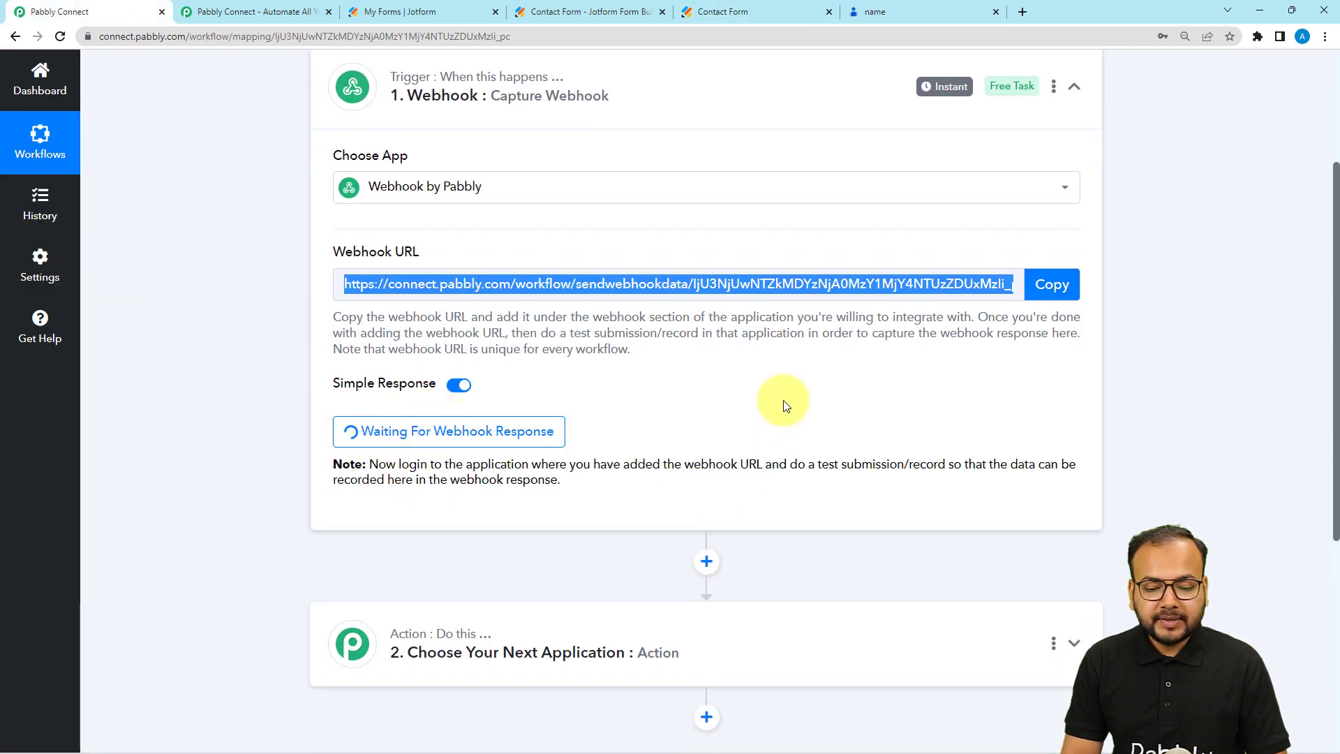
left_click_drag(816, 464, 900, 467)
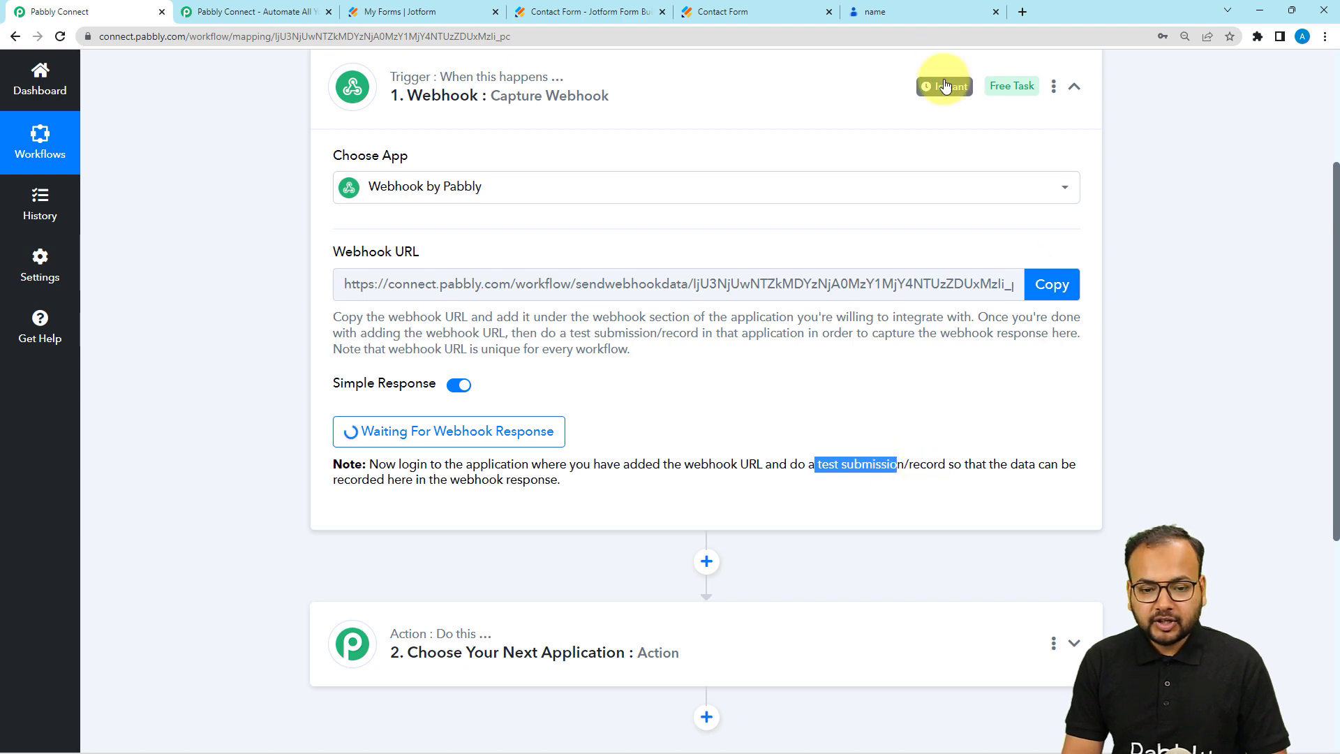
left_click(928, 14)
left_click(768, 11)
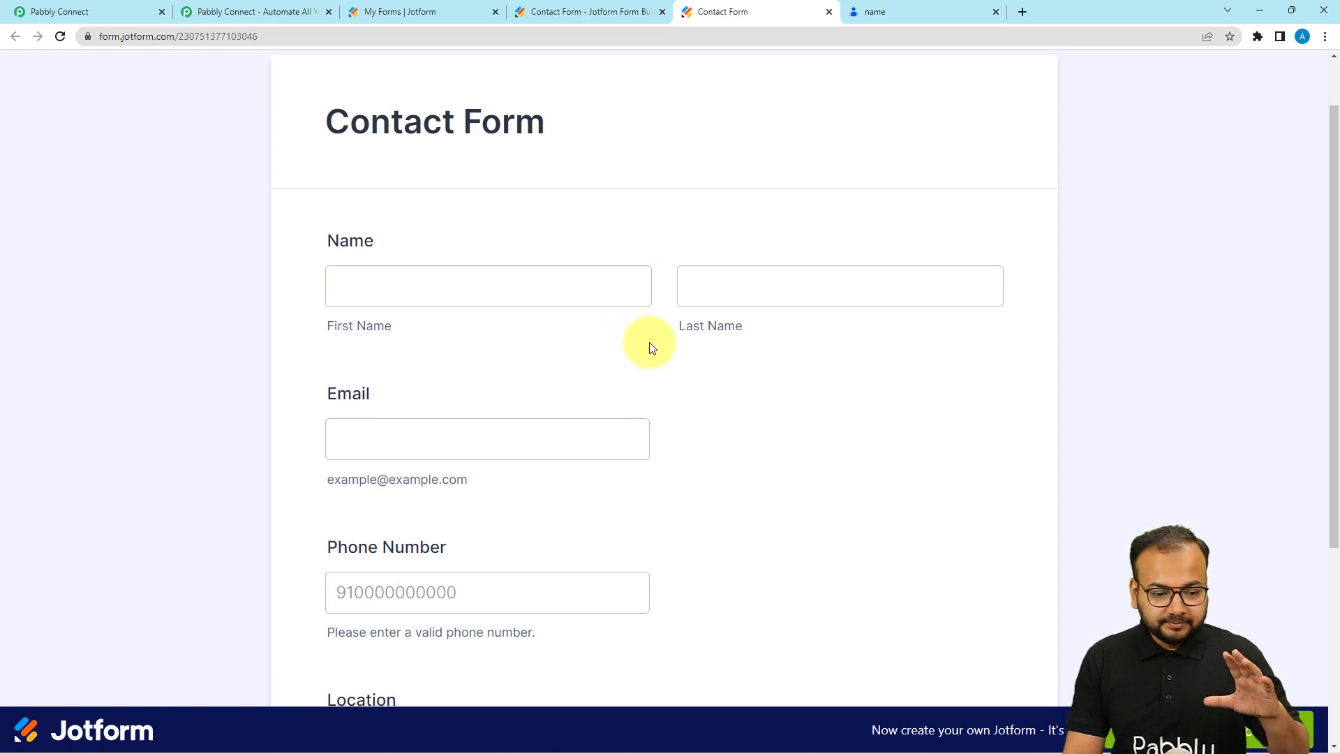
Step: Fill in the Contact Form with a test first name, last name, email, phone number and the location bhopal, then submit it
scroll(649, 346, "down", 3)
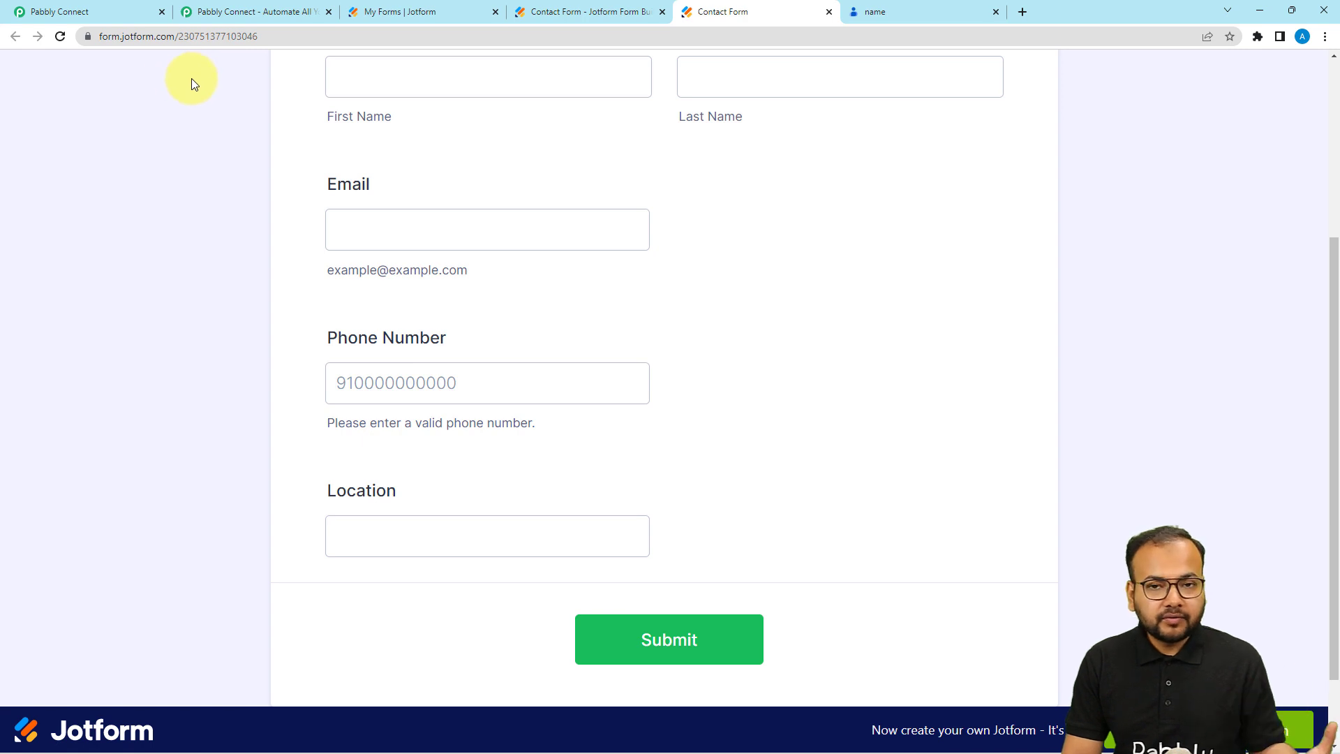
scroll(233, 267, "up", 2)
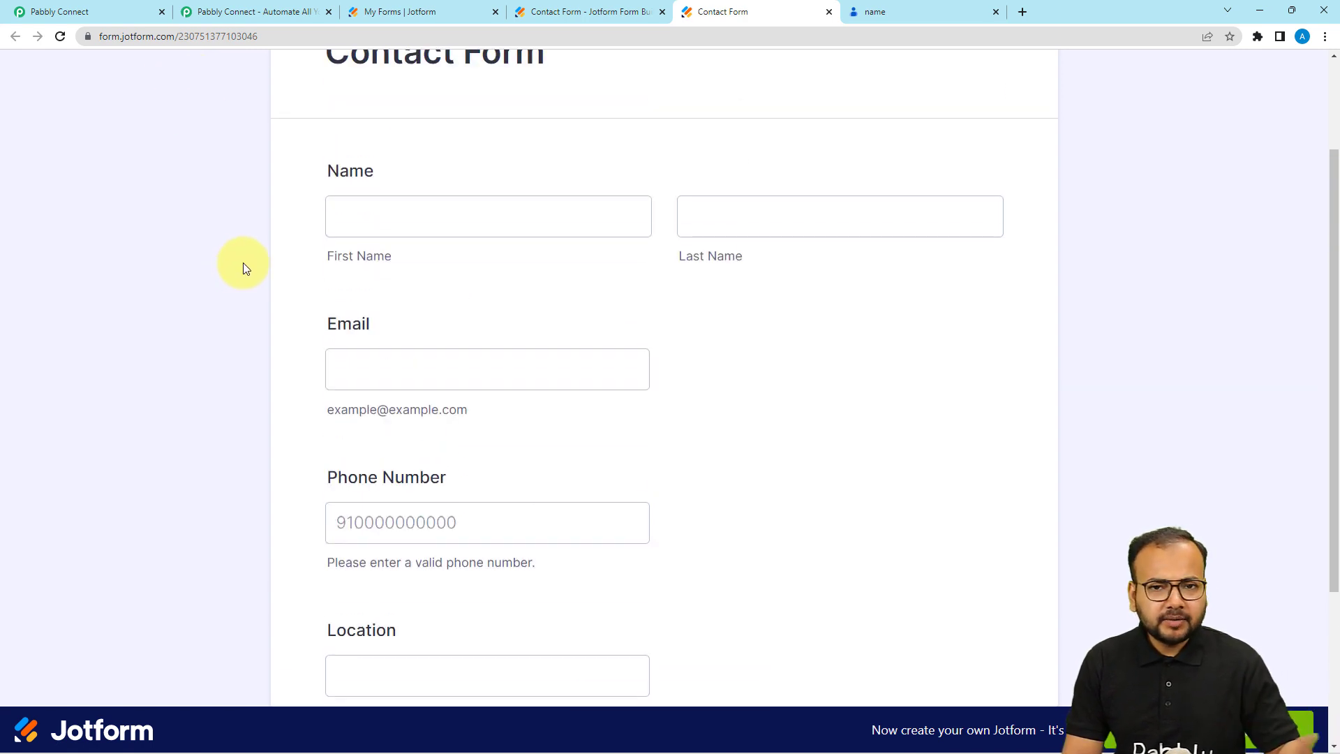
left_click(467, 220)
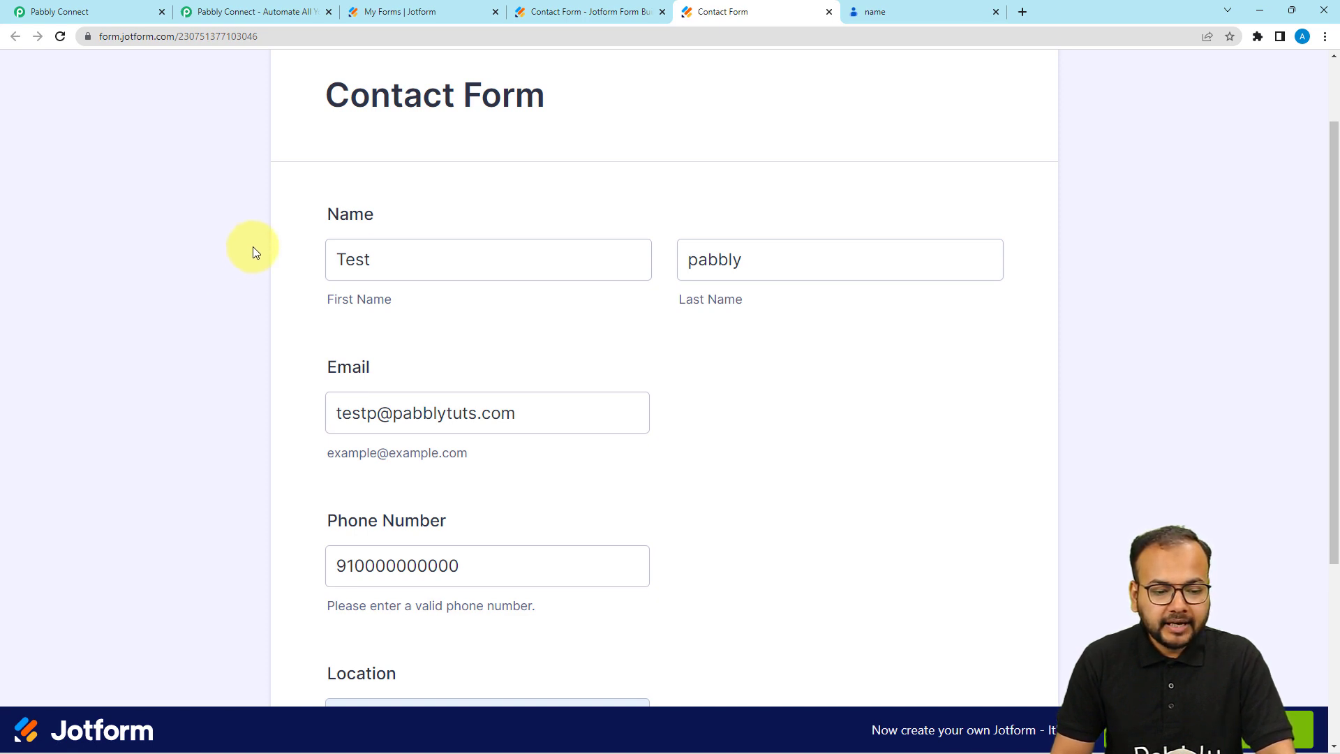
left_click(344, 260)
left_click(808, 270)
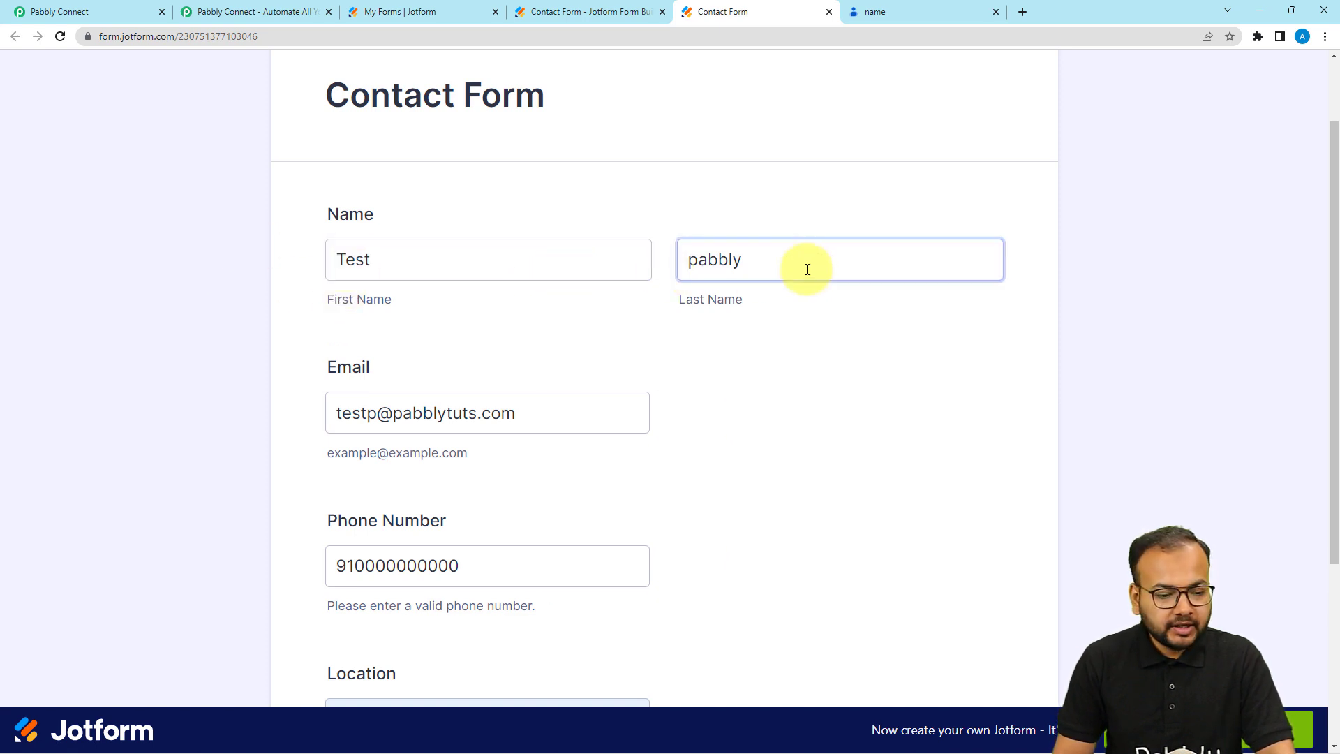
scroll(807, 269, "down", 3)
left_click(525, 320)
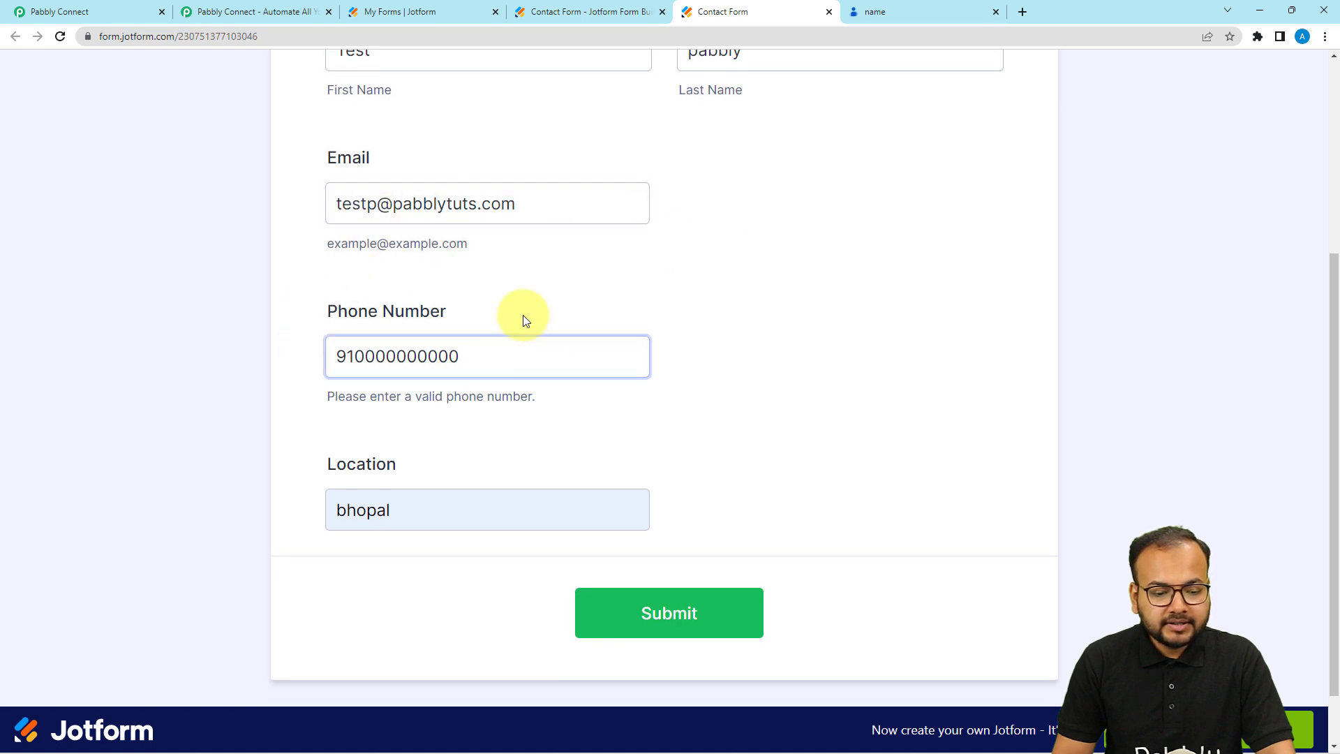
left_click(525, 320)
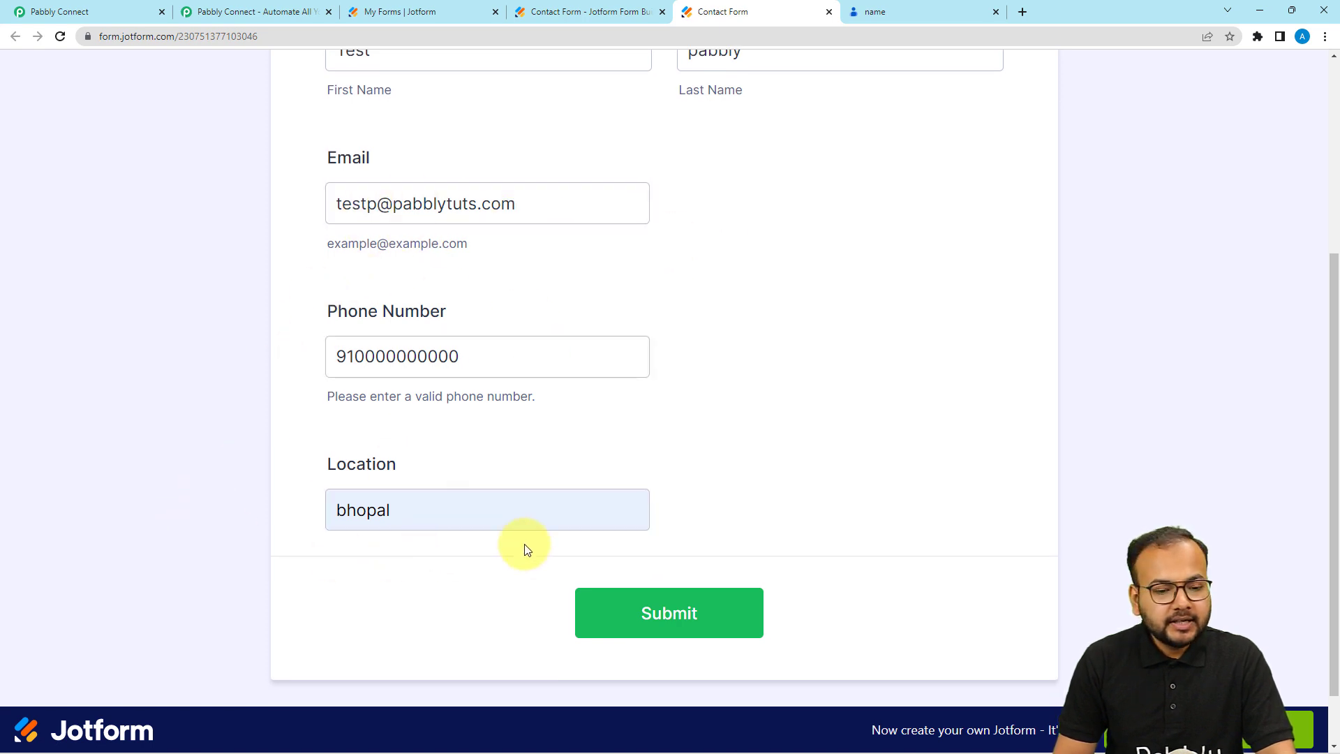
left_click(616, 616)
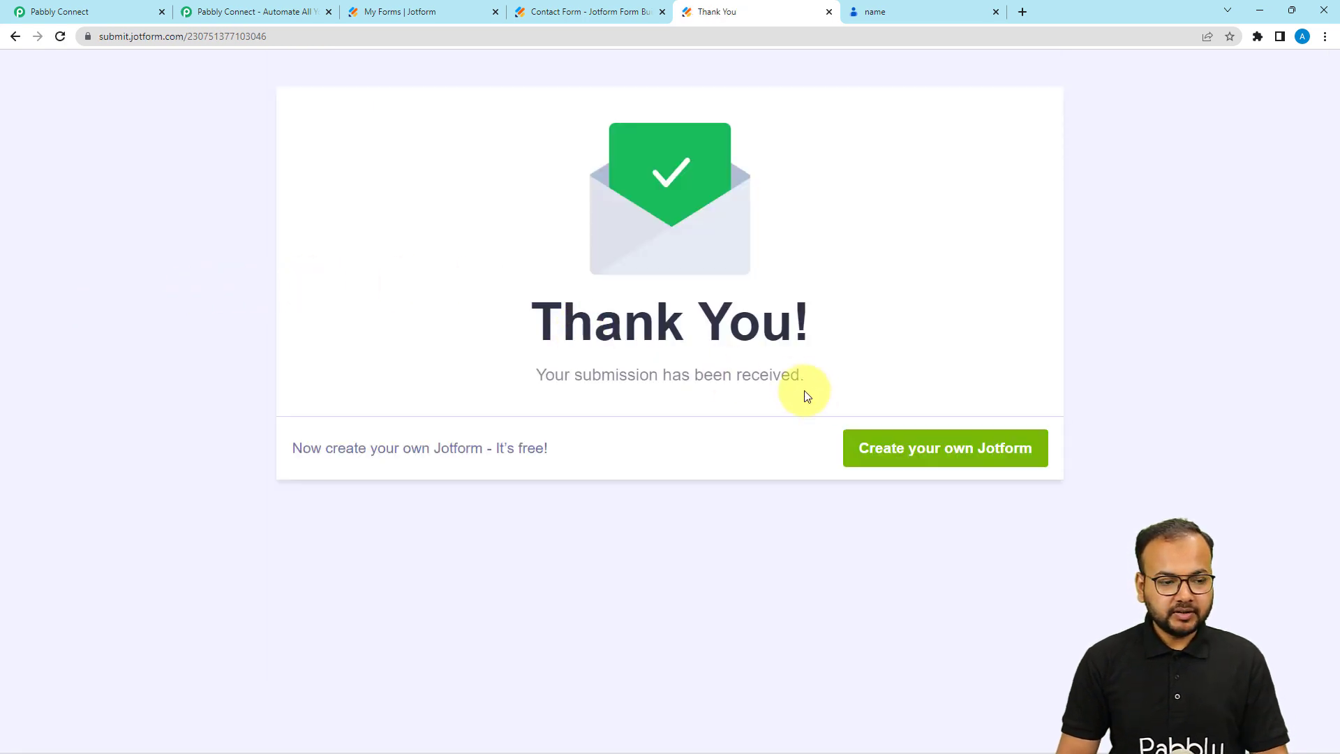
Step: Return to the Pabbly Connect workflow and check the captured webhook response for the submitted name, email, phone number and location
left_click(106, 19)
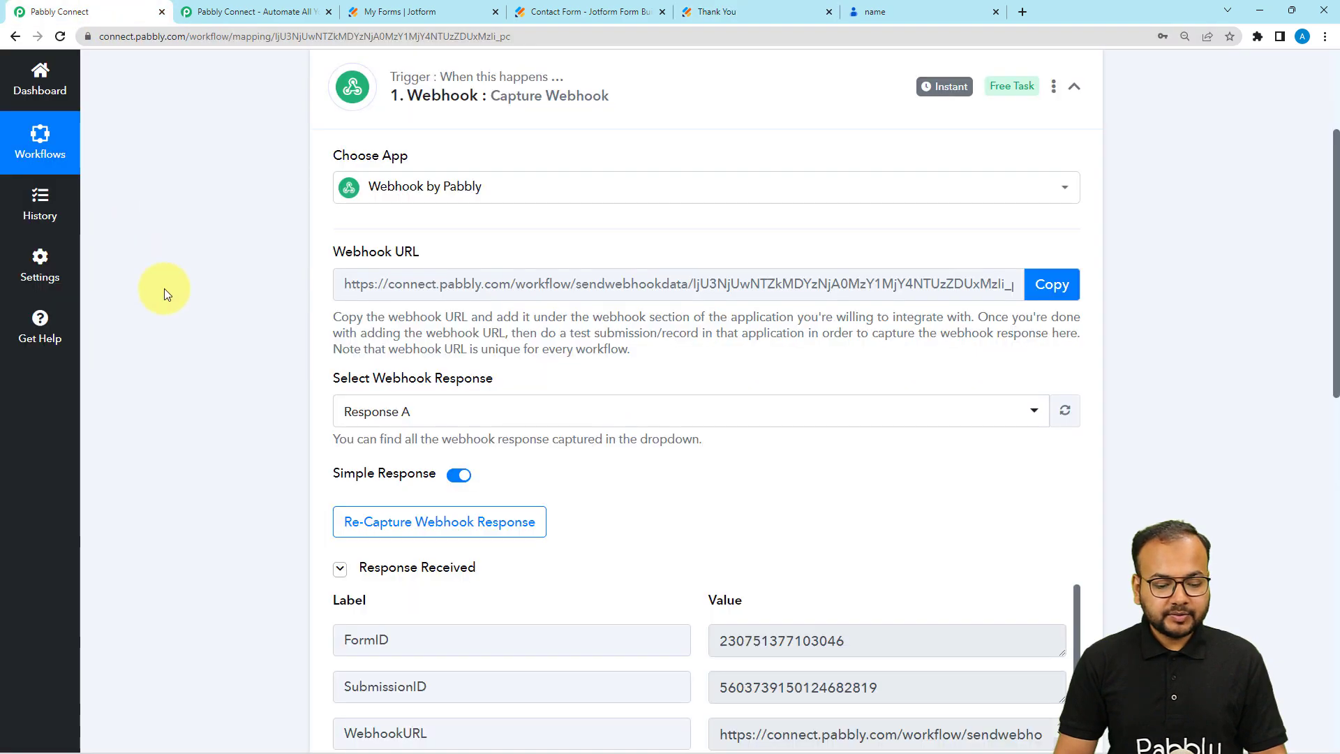
scroll(174, 311, "down", 7)
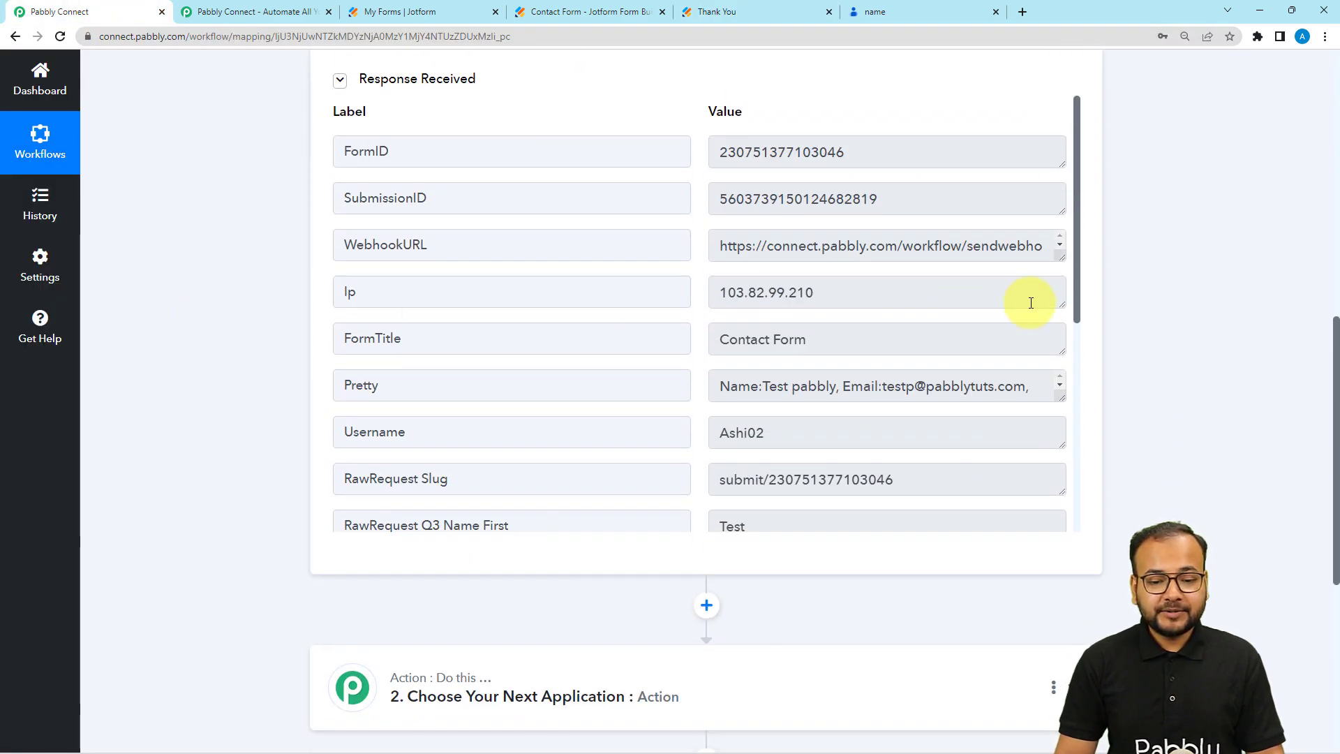
scroll(906, 339, "down", 2)
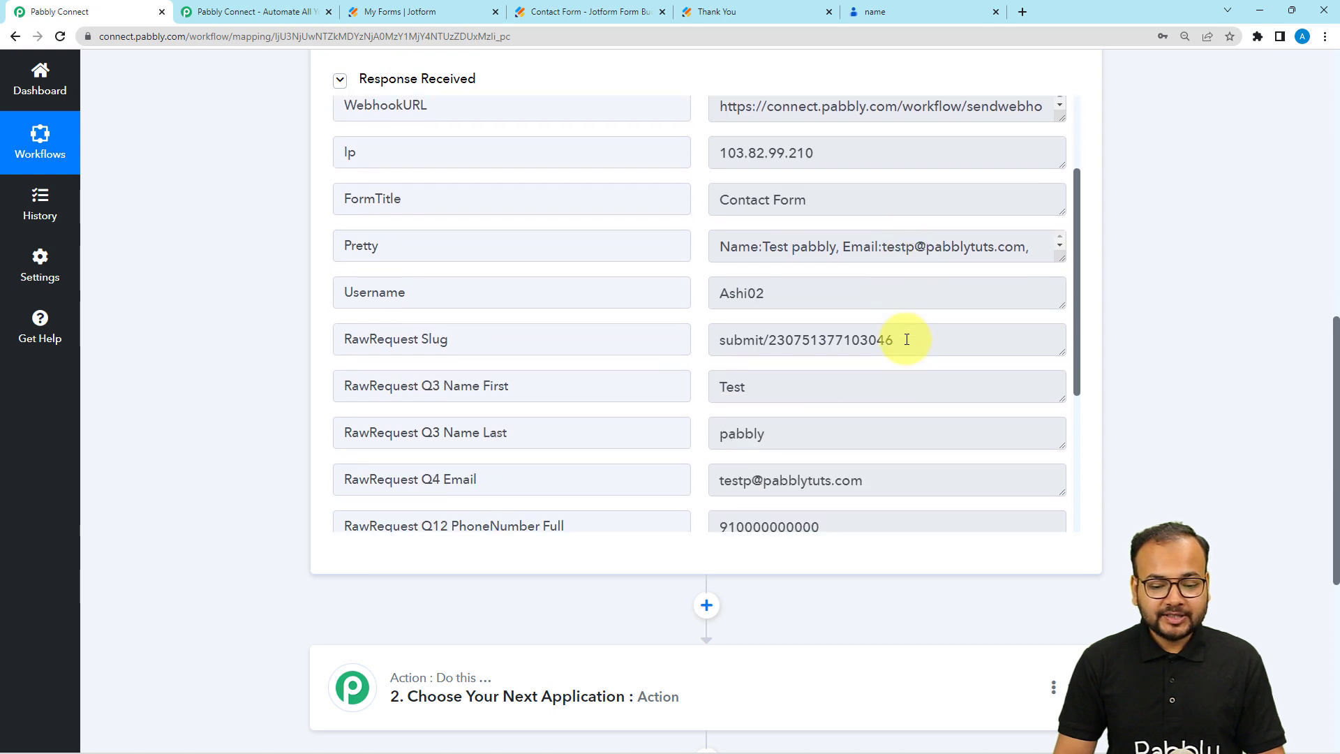
scroll(906, 339, "down", 2)
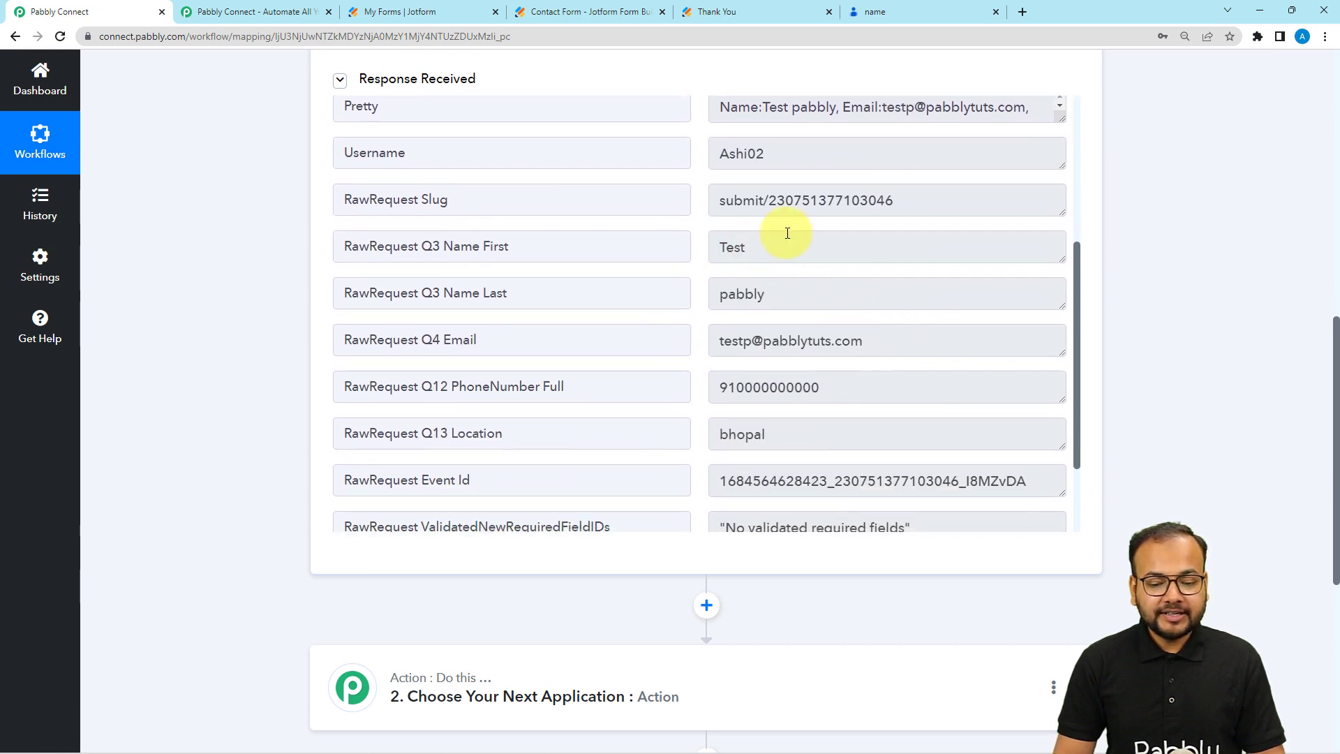
left_click_drag(550, 236, 381, 242)
left_click_drag(507, 293, 395, 294)
left_click_drag(547, 344, 311, 351)
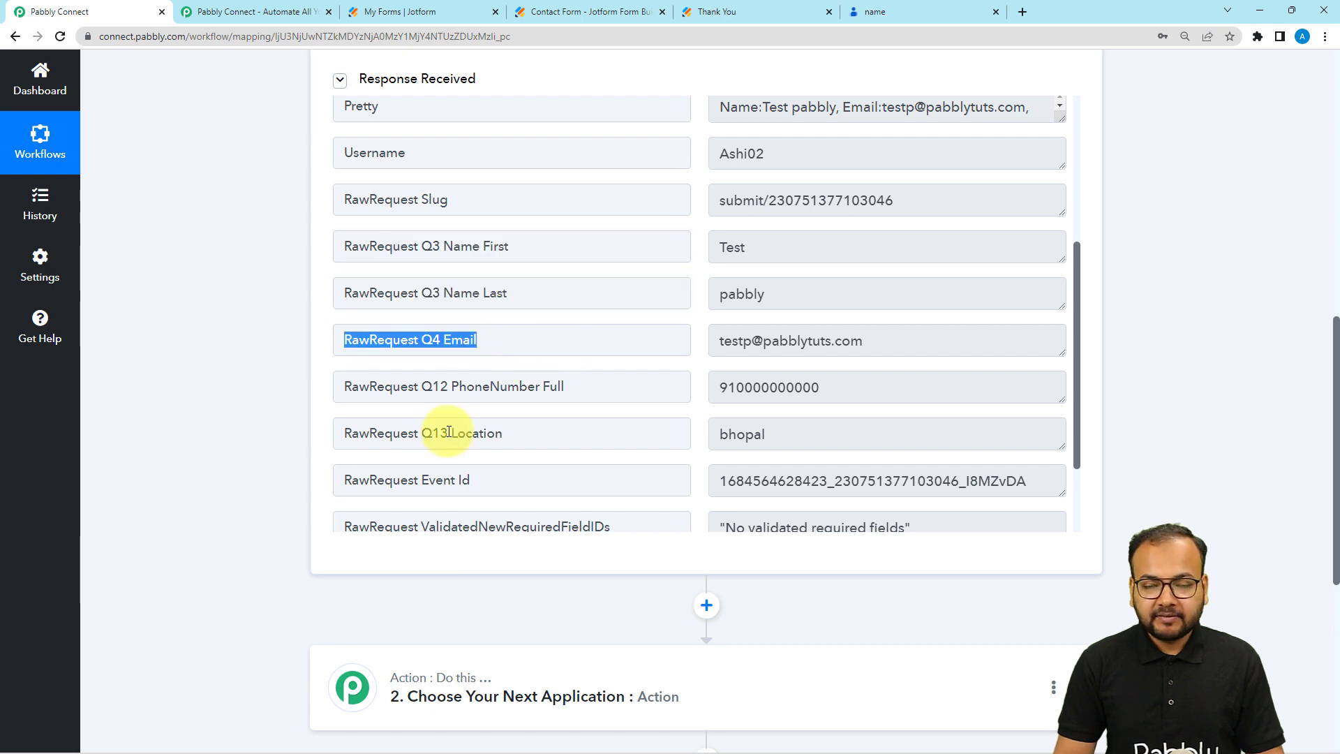
scroll(448, 431, "down", 2)
Step: Expand the workflow's action step, search the apps for "con" and choose Google Contacts as the action app
scroll(186, 362, "down", 5)
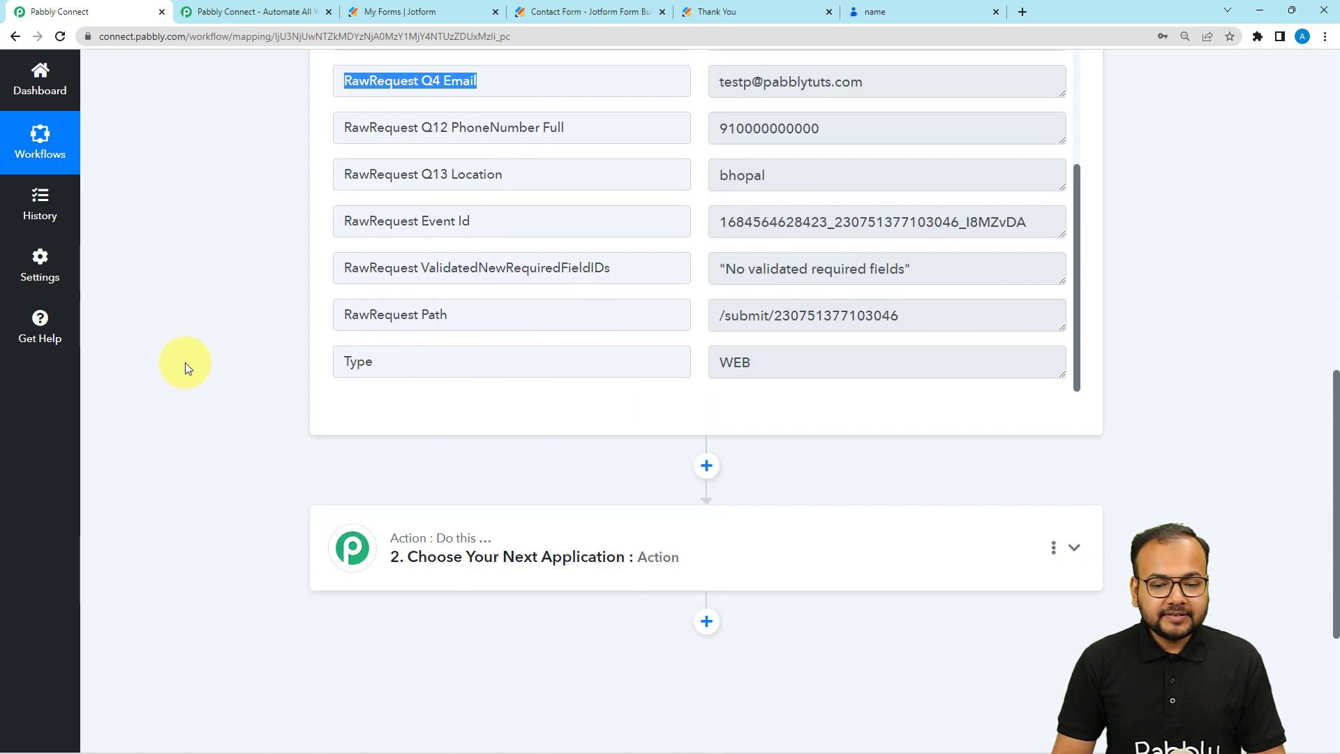
left_click(421, 369)
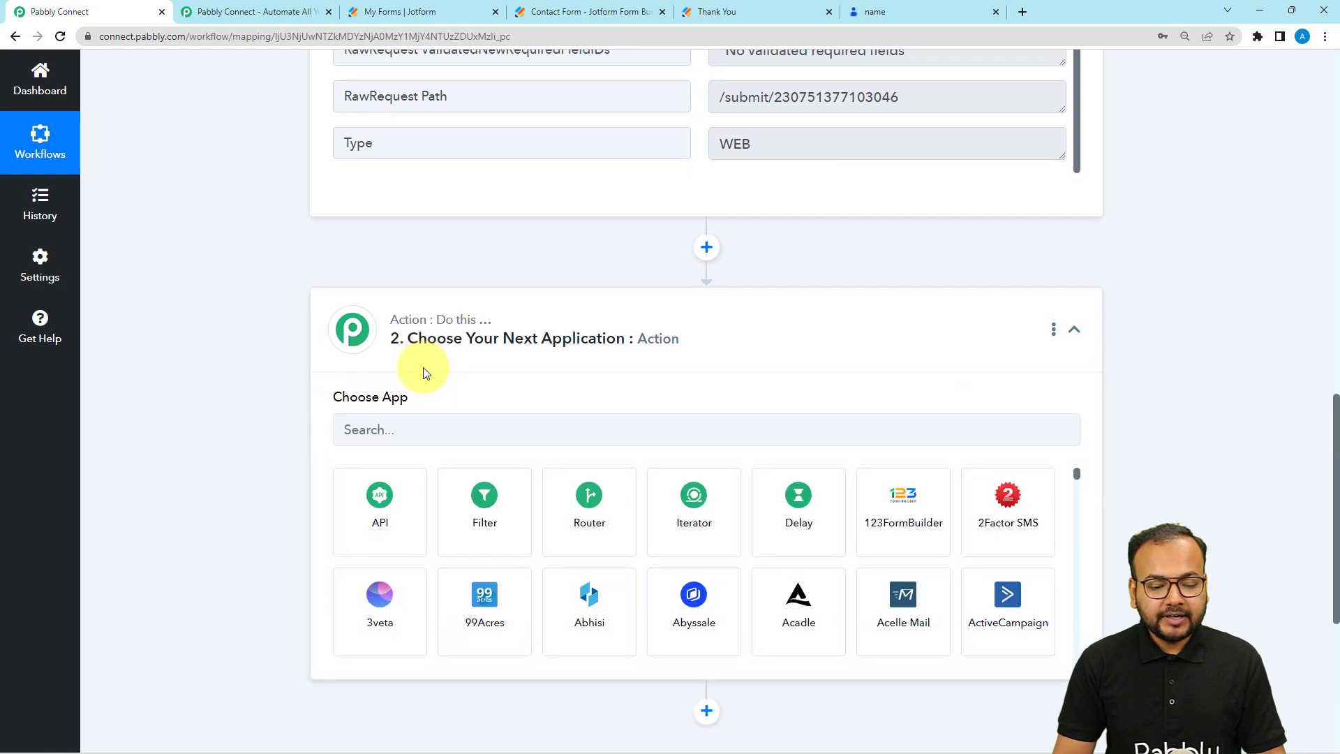
left_click(478, 162)
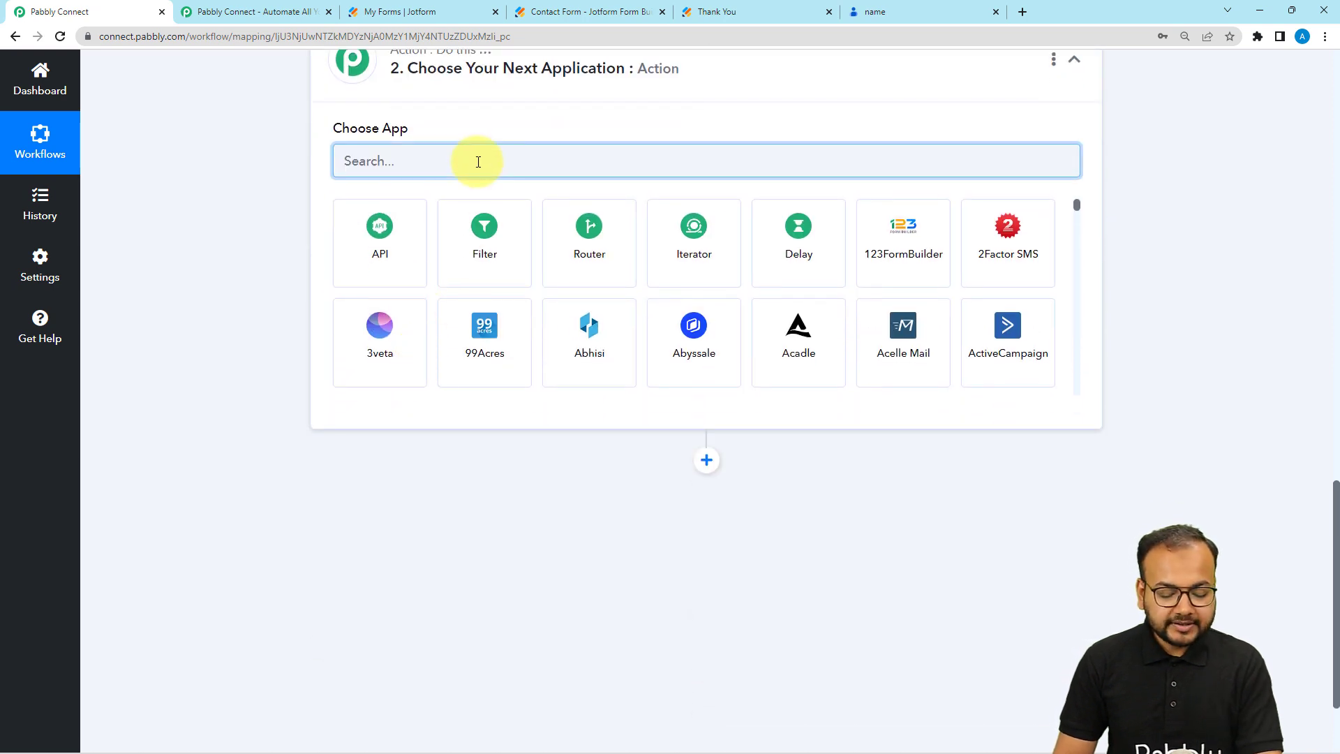
type("c")
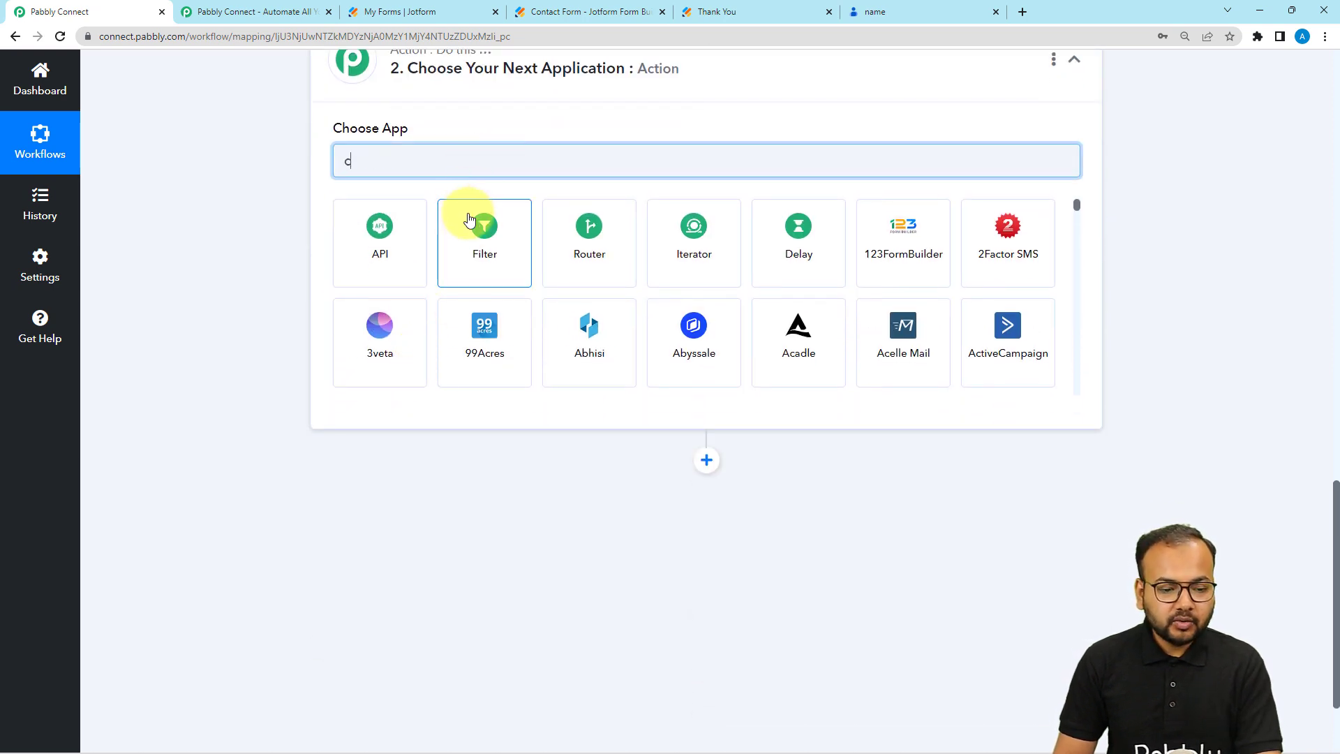
type("ony")
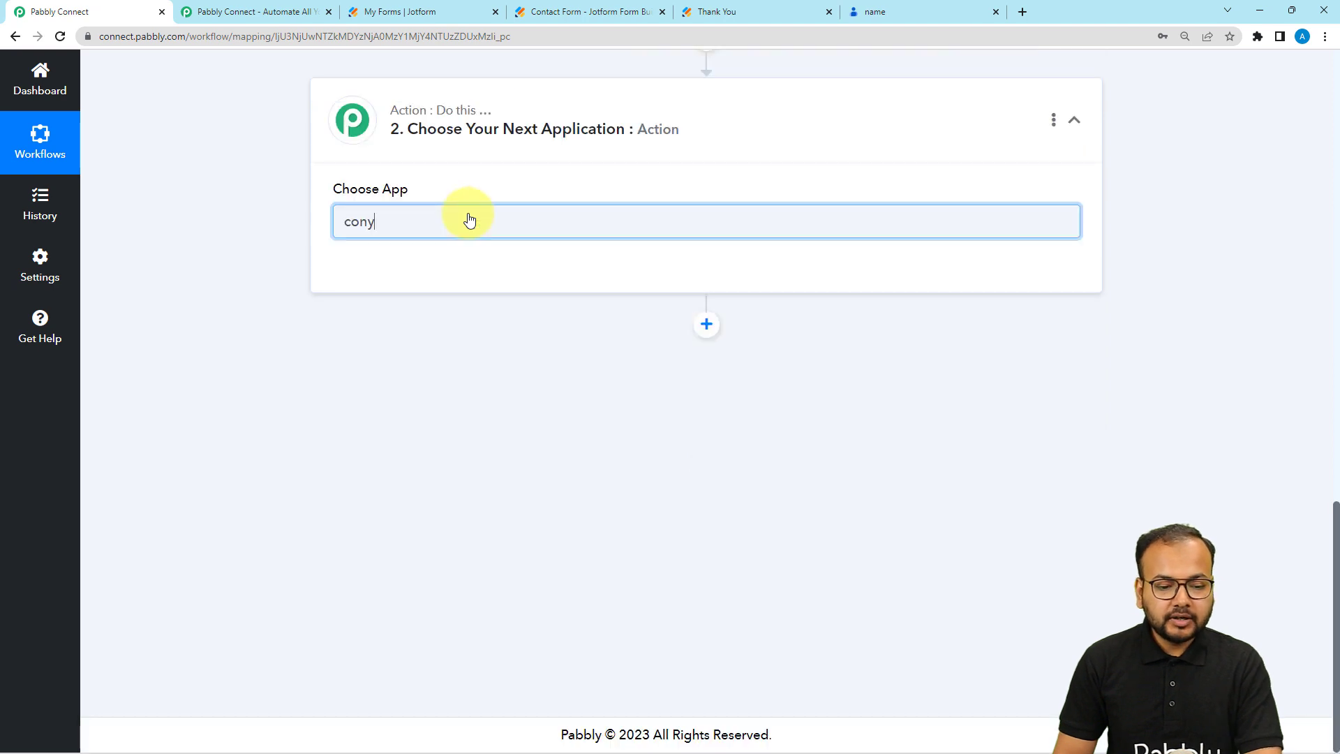
key("BackSpace")
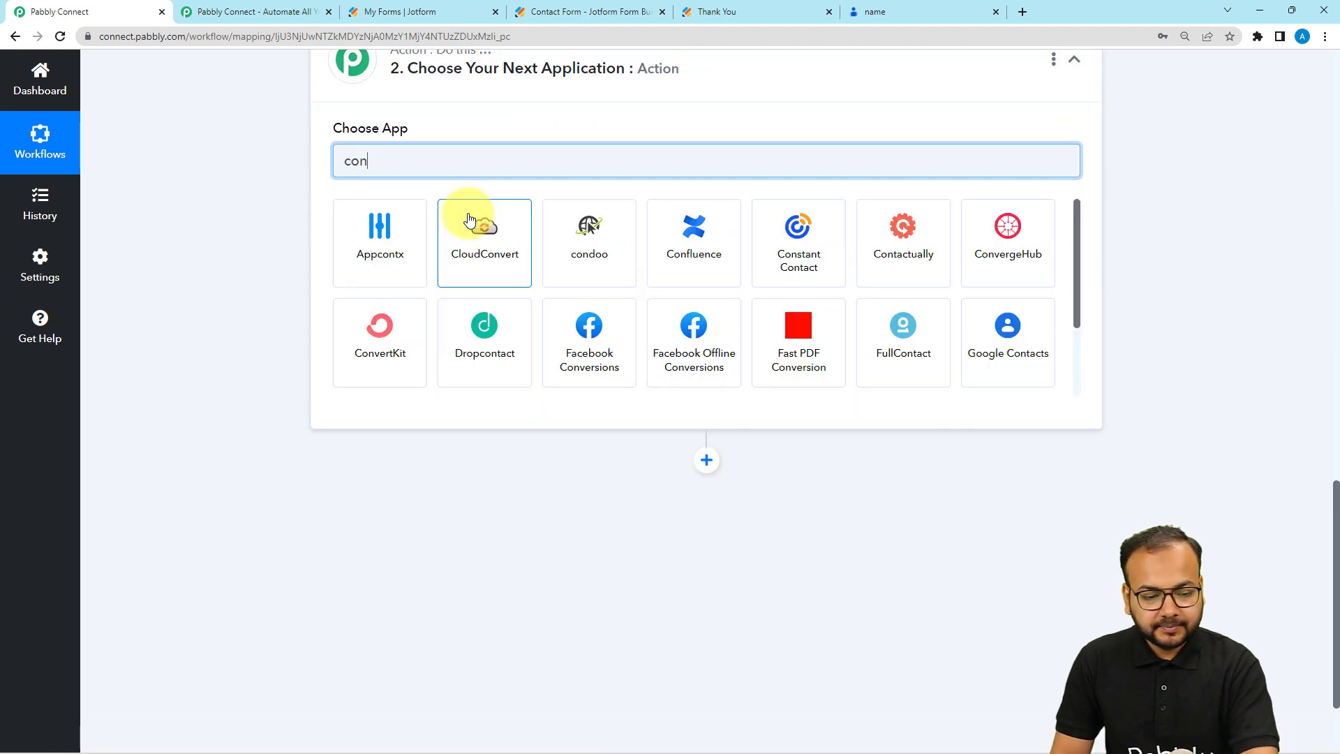
left_click(992, 358)
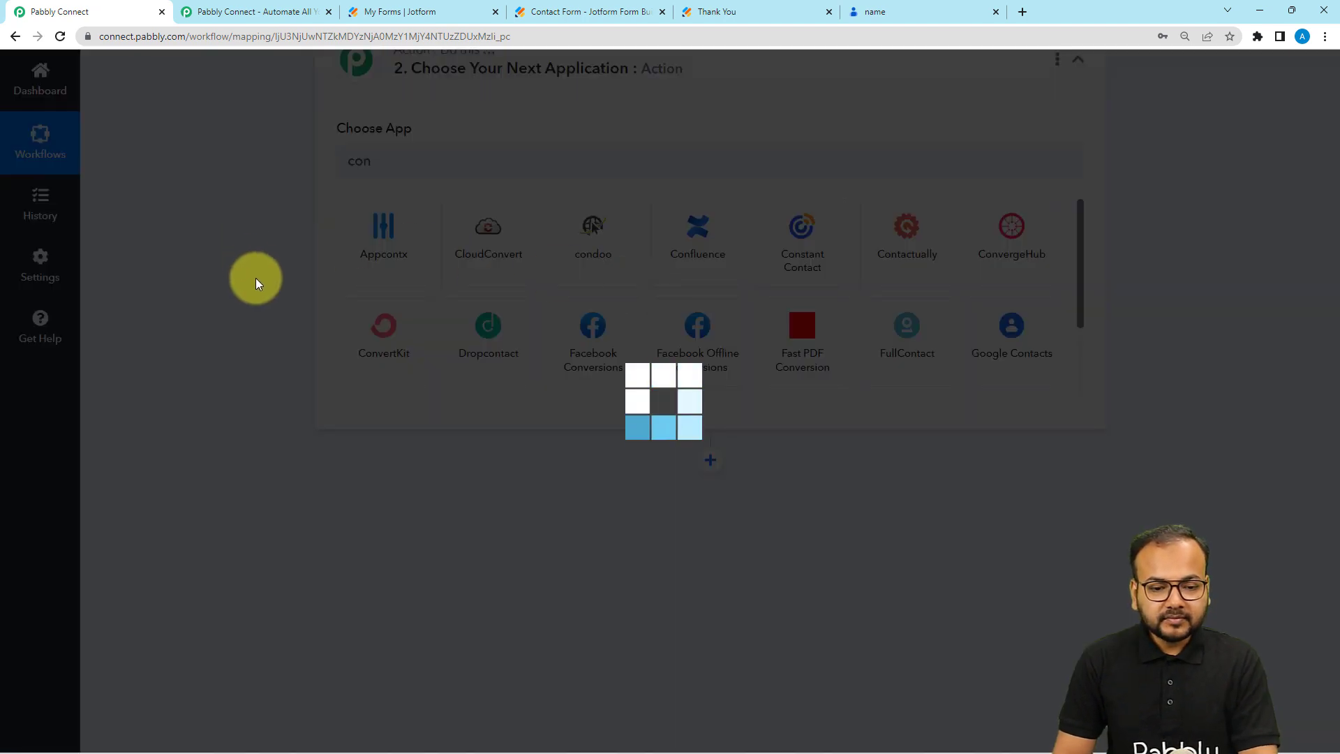
Step: Set the Google Contacts action event to Create Contact
scroll(258, 294, "up", 15)
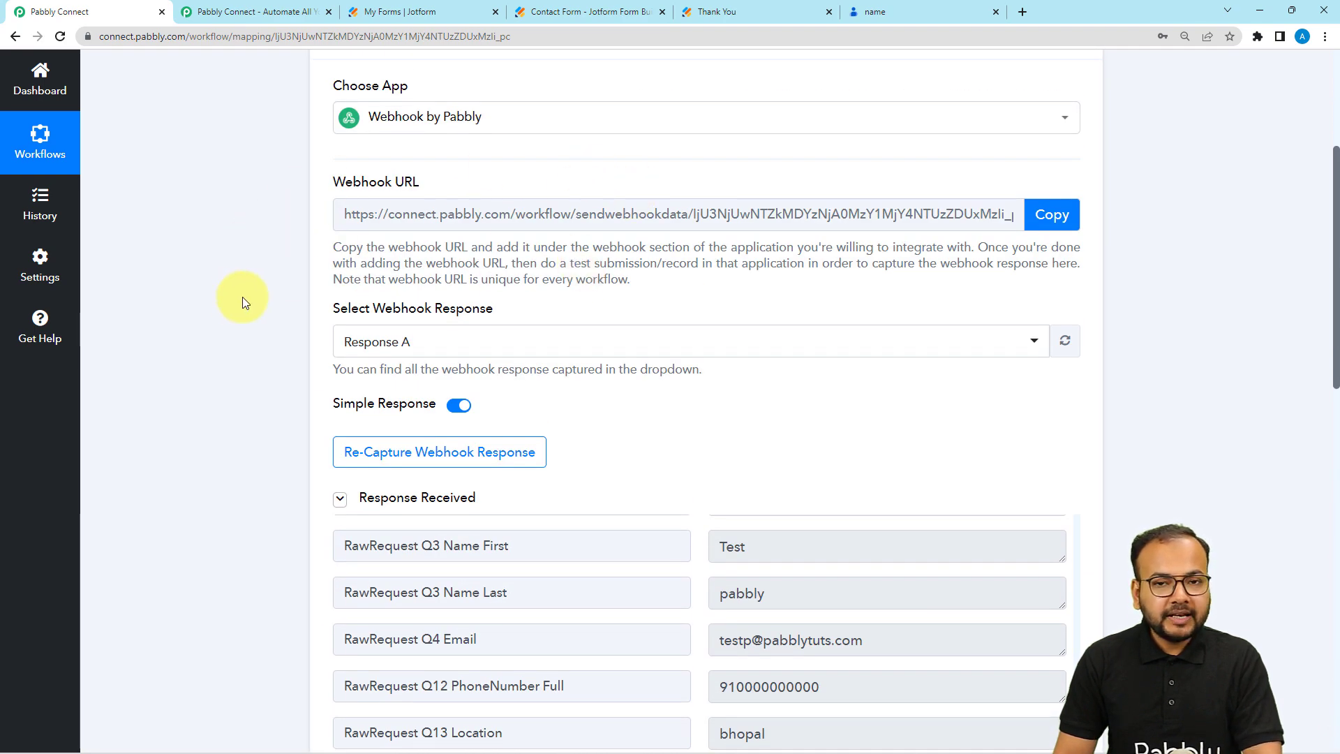
scroll(241, 296, "down", 10)
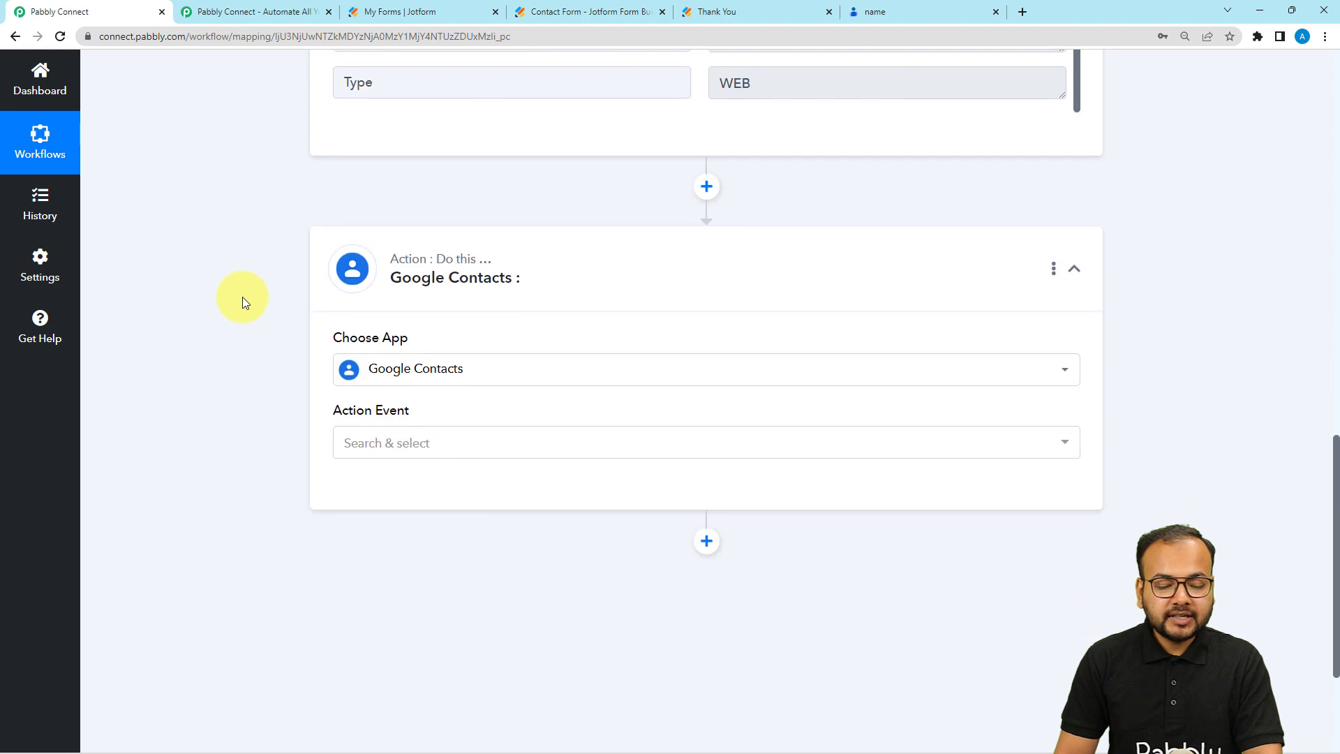
scroll(241, 296, "down", 1)
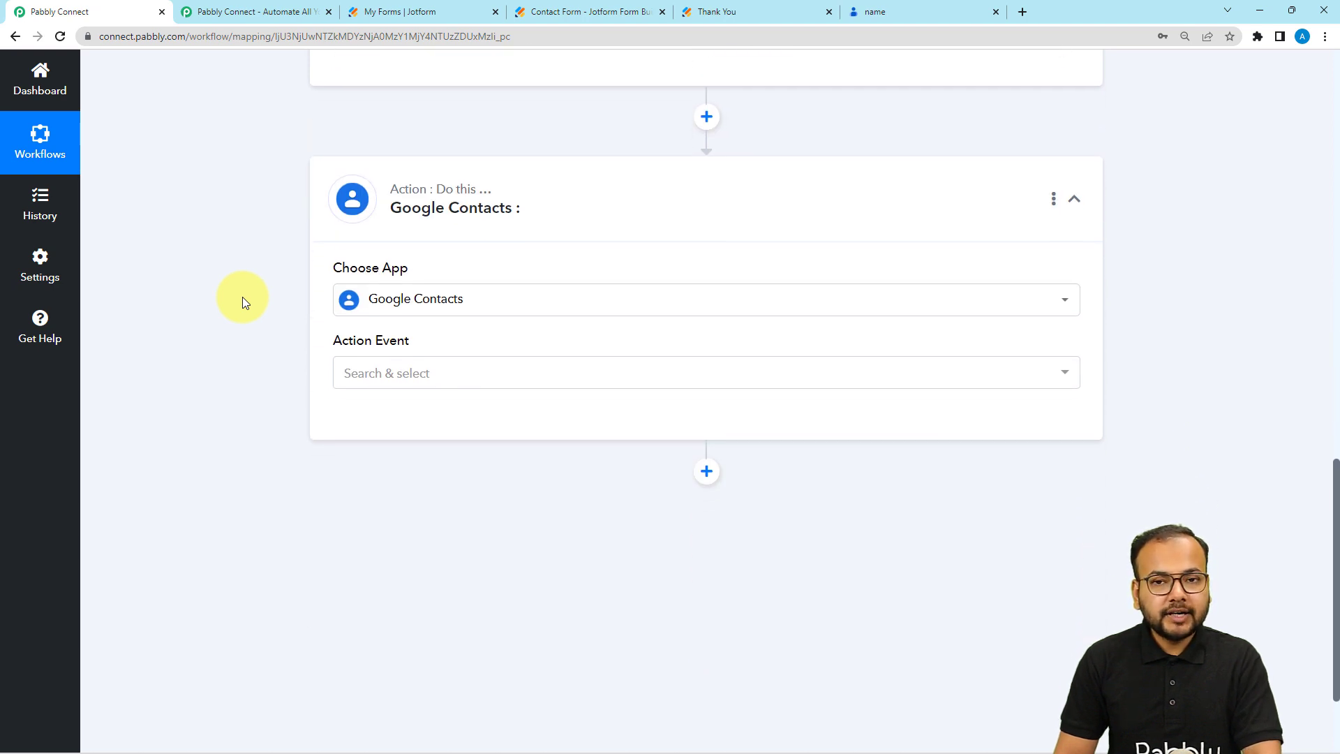
left_click(407, 385)
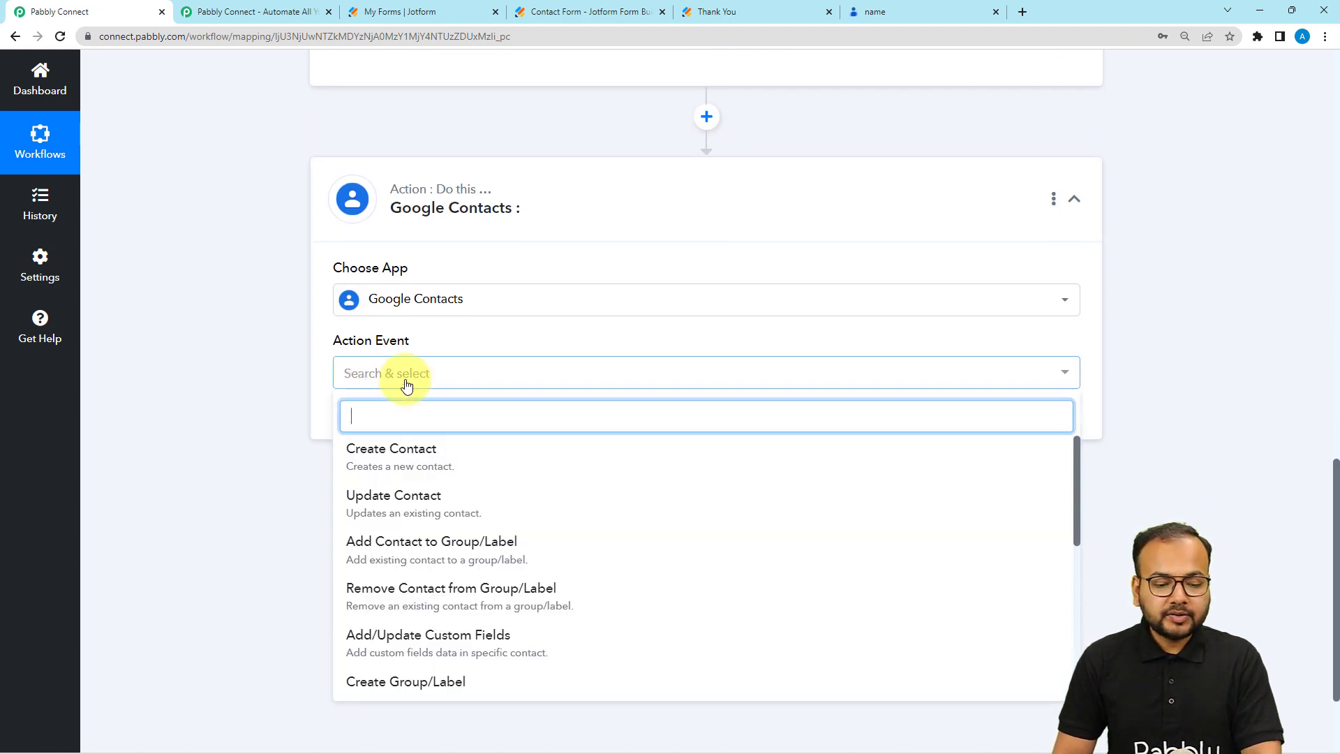
left_click(425, 466)
Step: Add a new Google Contacts connection by signing in with the Pabbly Google account and granting Pabbly Connect Contacts access
left_click(386, 428)
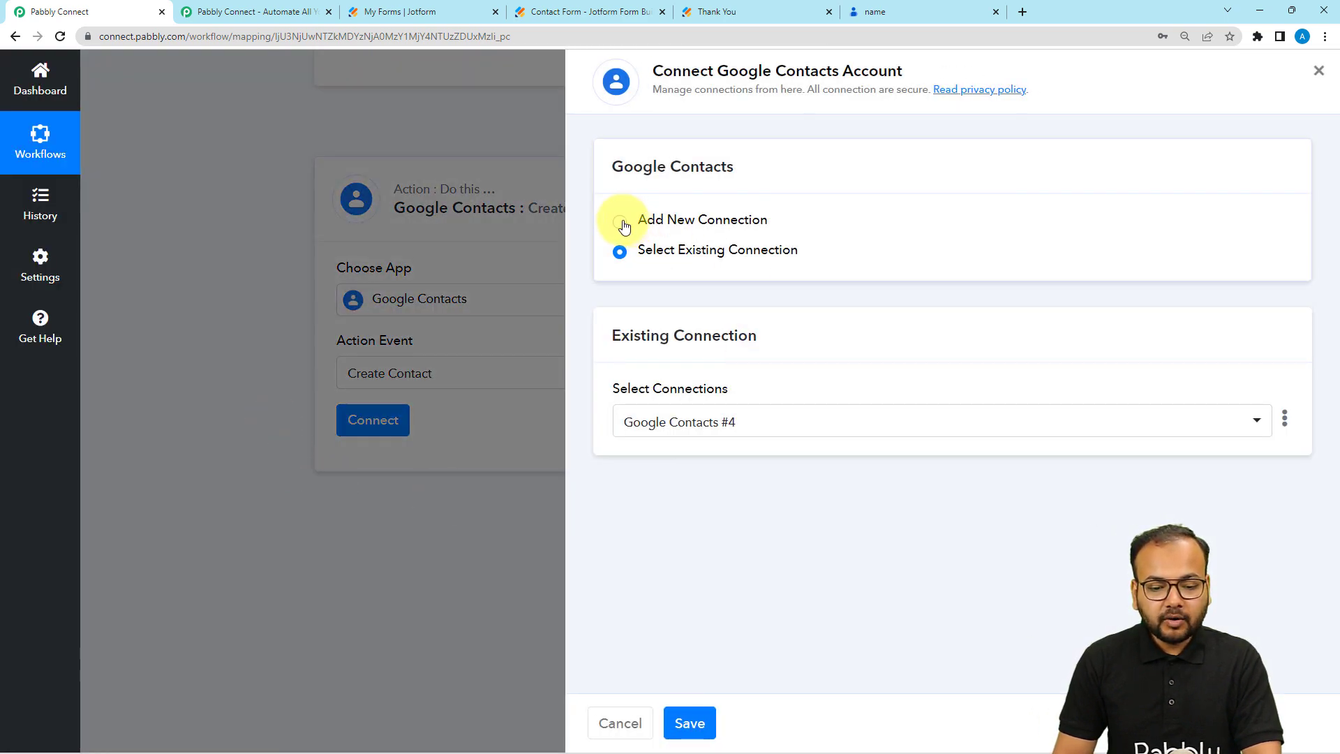
left_click(621, 223)
left_click(712, 411)
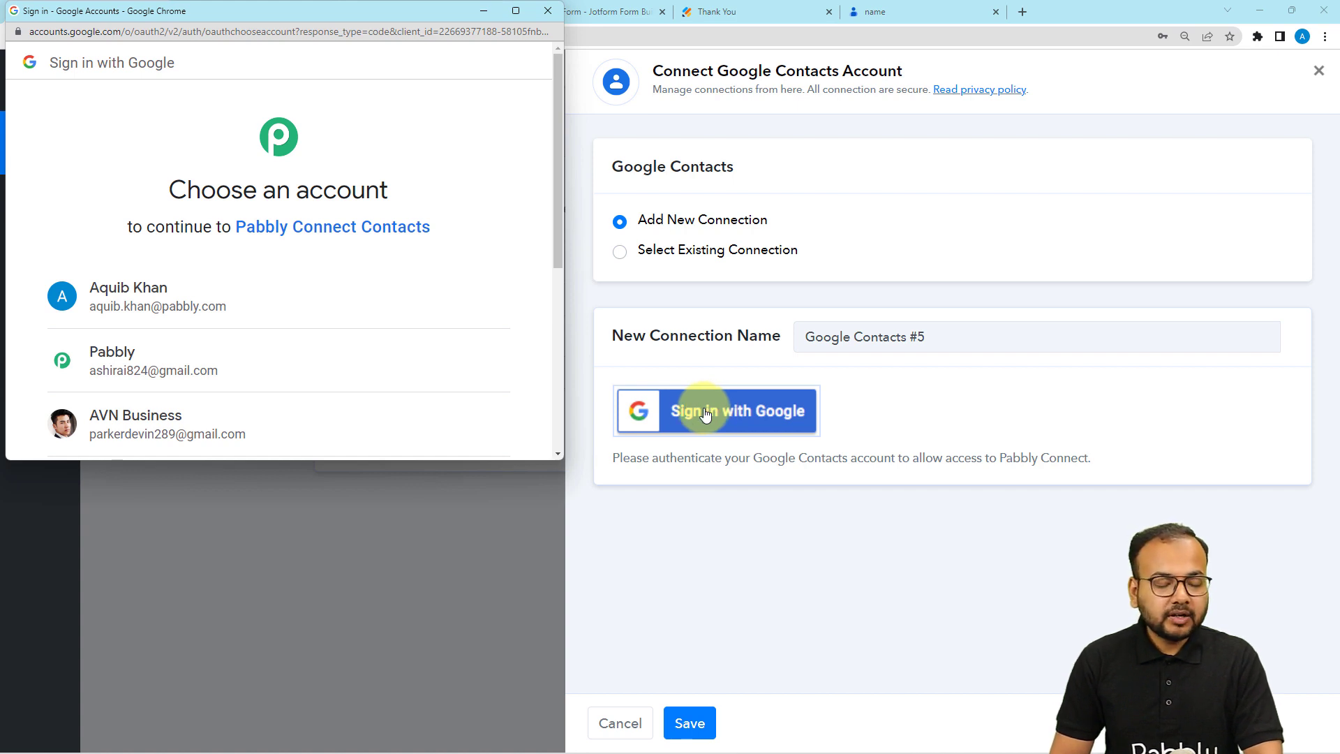
left_click(313, 361)
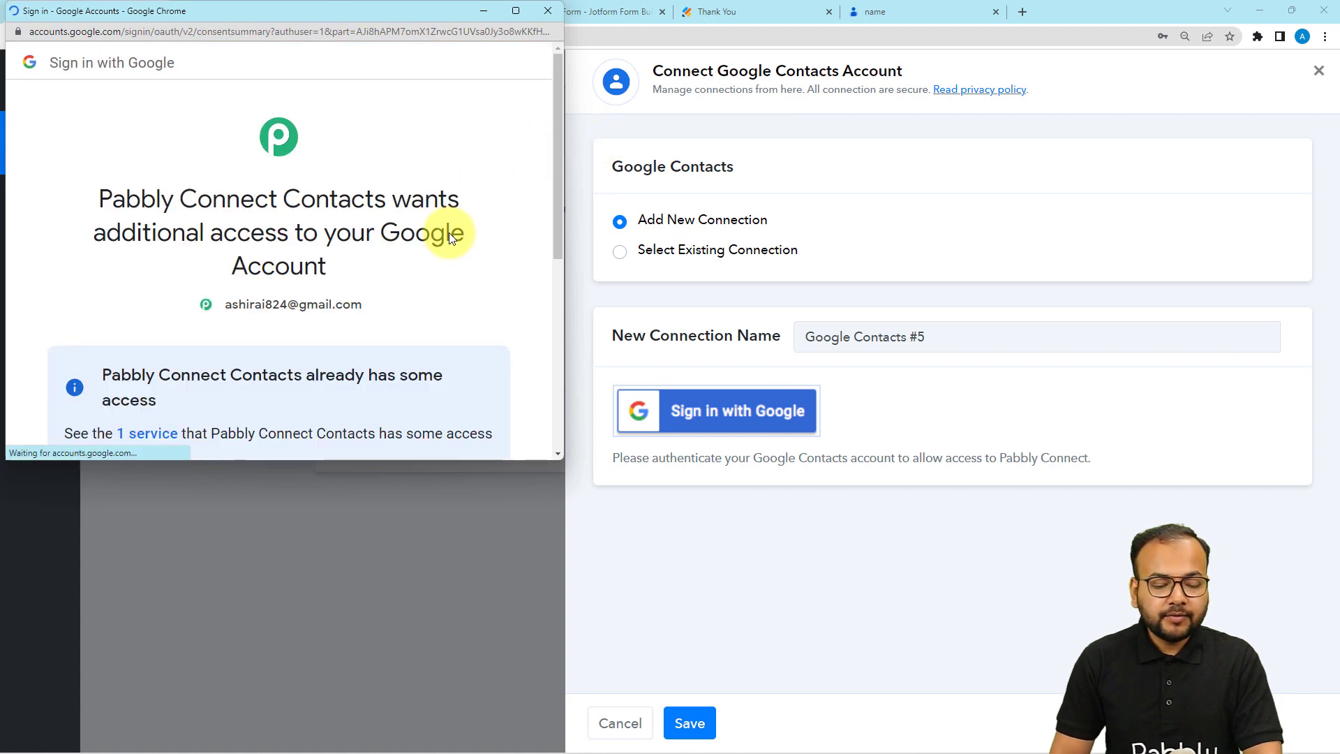
scroll(450, 233, "down", 5)
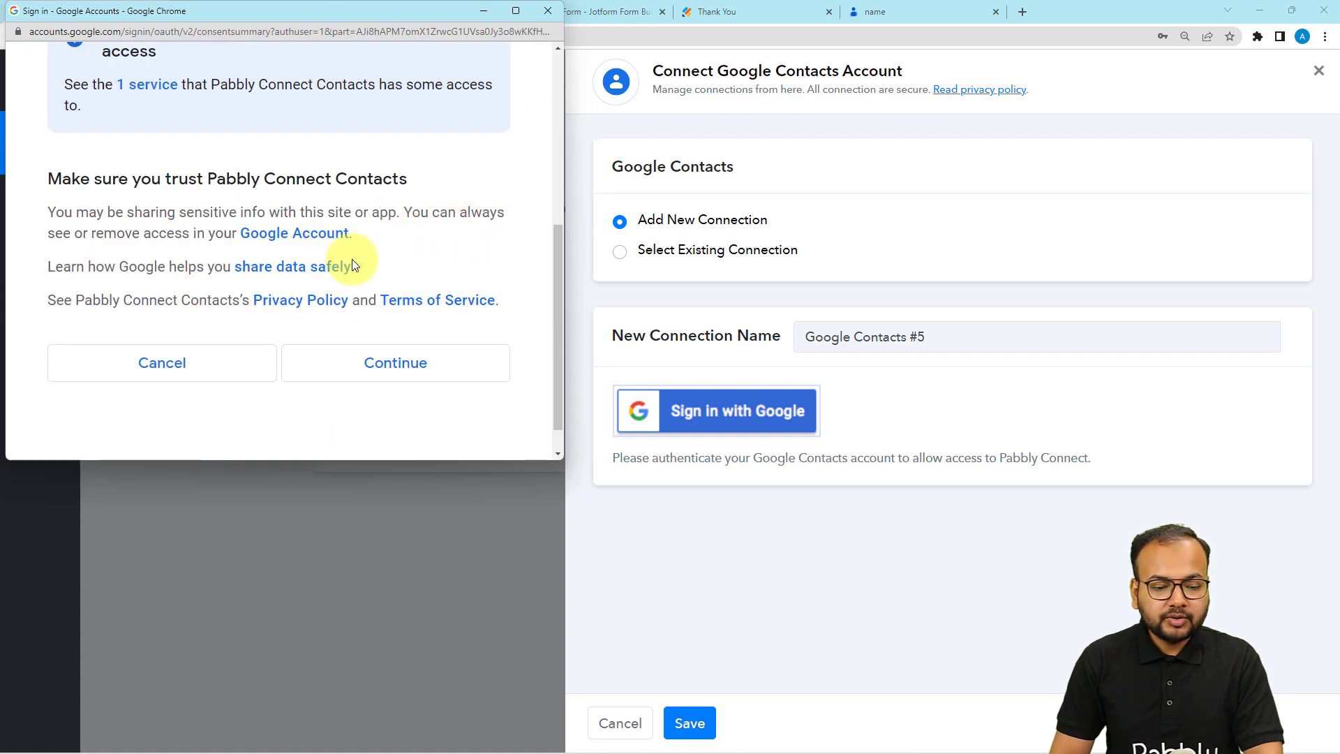
left_click(358, 363)
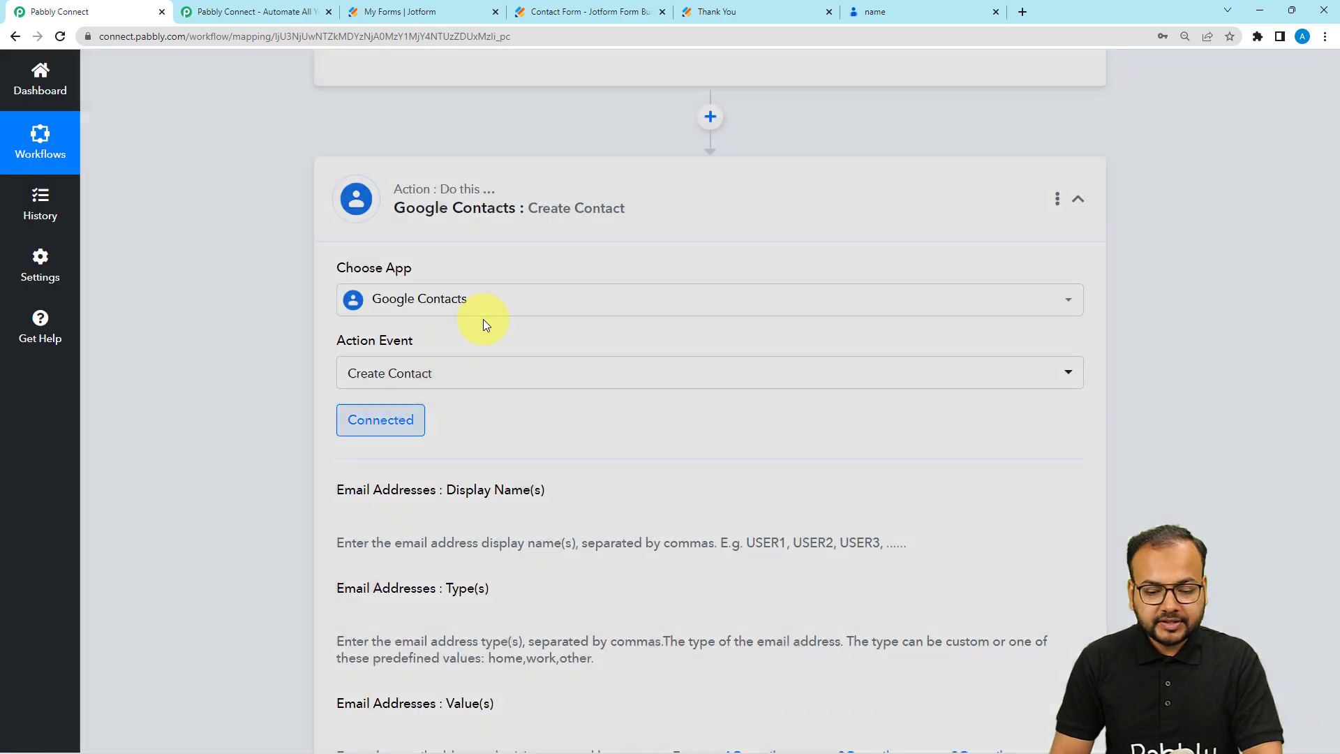
Step: Review the Create Contact mapping fields and compare them with the form data captured in the webhook response
scroll(483, 320, "down", 3)
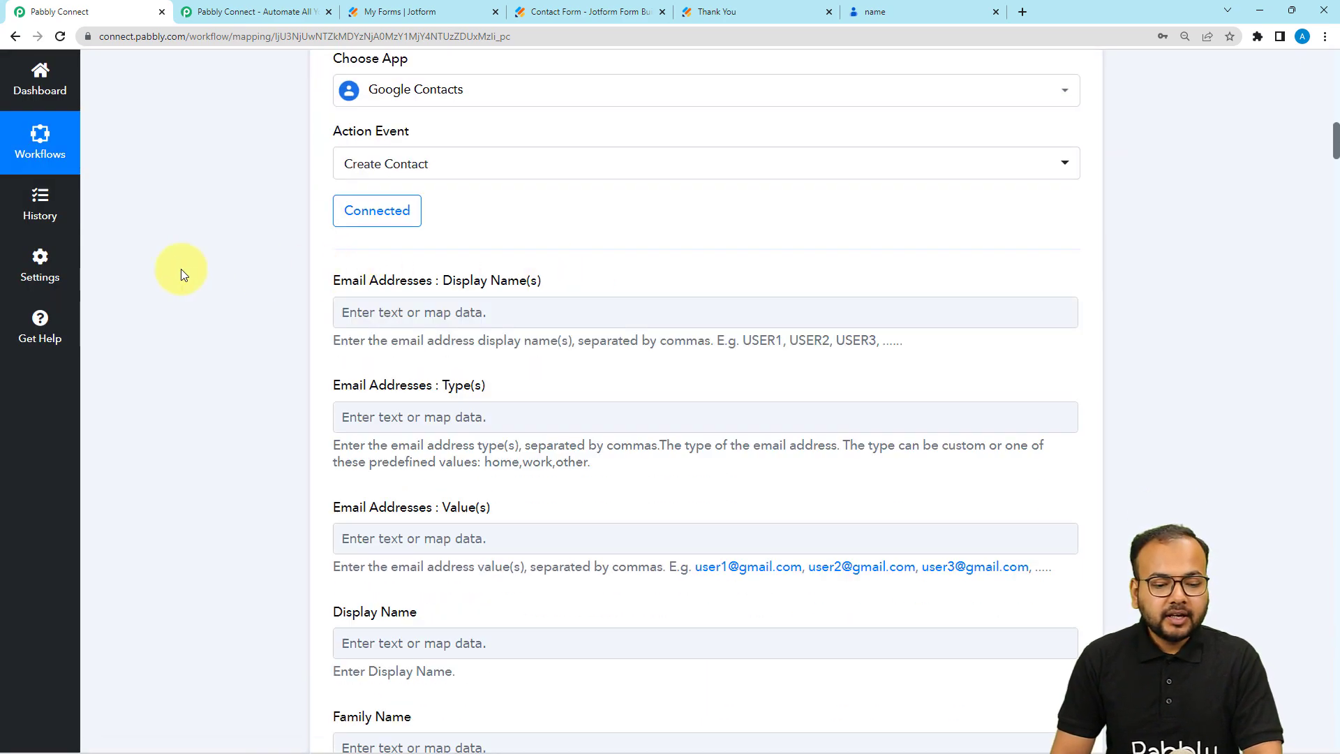
scroll(181, 272, "down", 1)
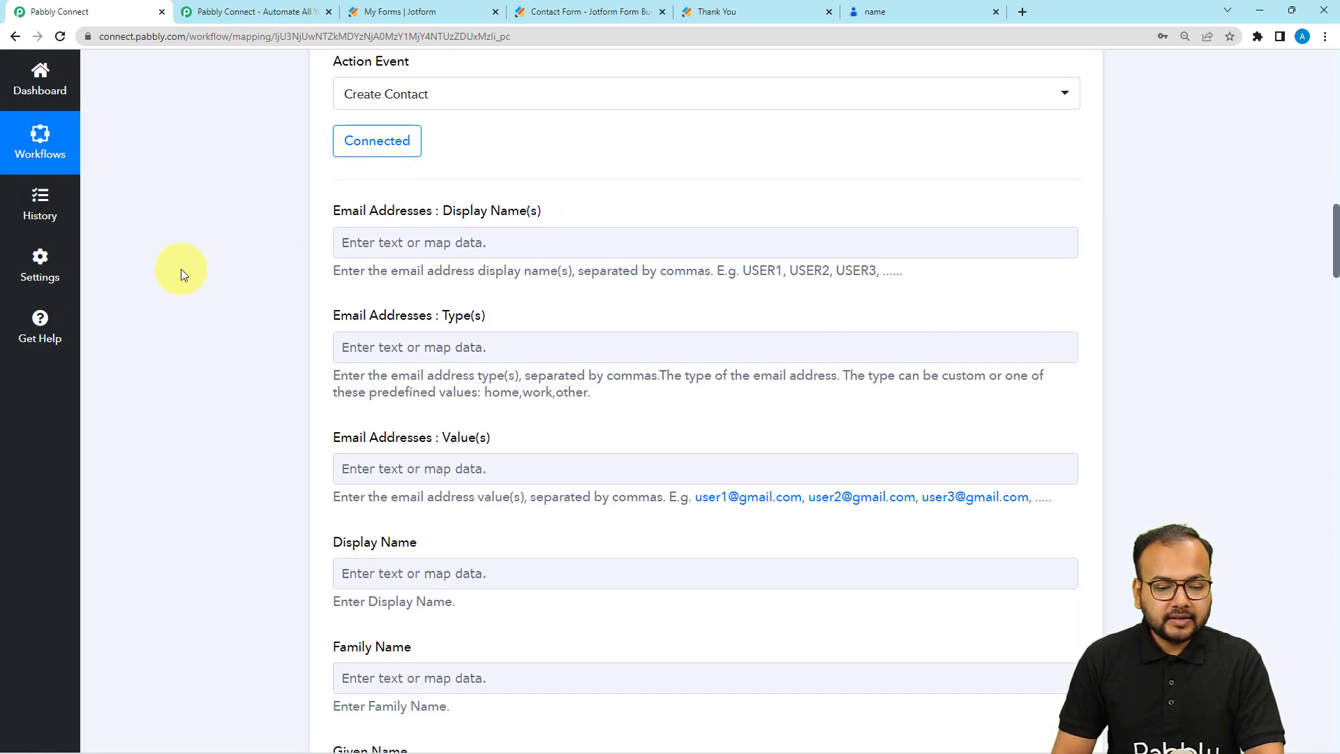
scroll(181, 269, "down", 1)
scroll(181, 270, "down", 1)
scroll(182, 269, "down", 2)
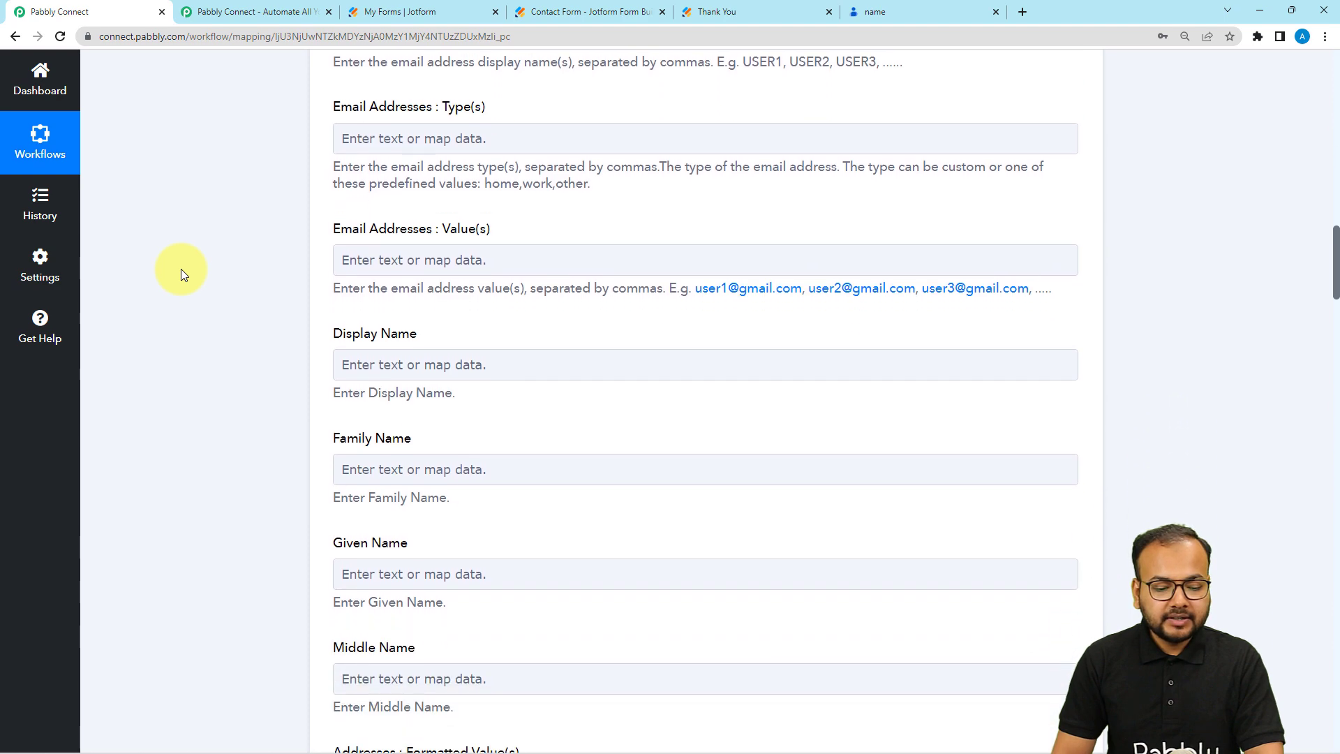
scroll(182, 269, "down", 2)
scroll(181, 269, "up", 15)
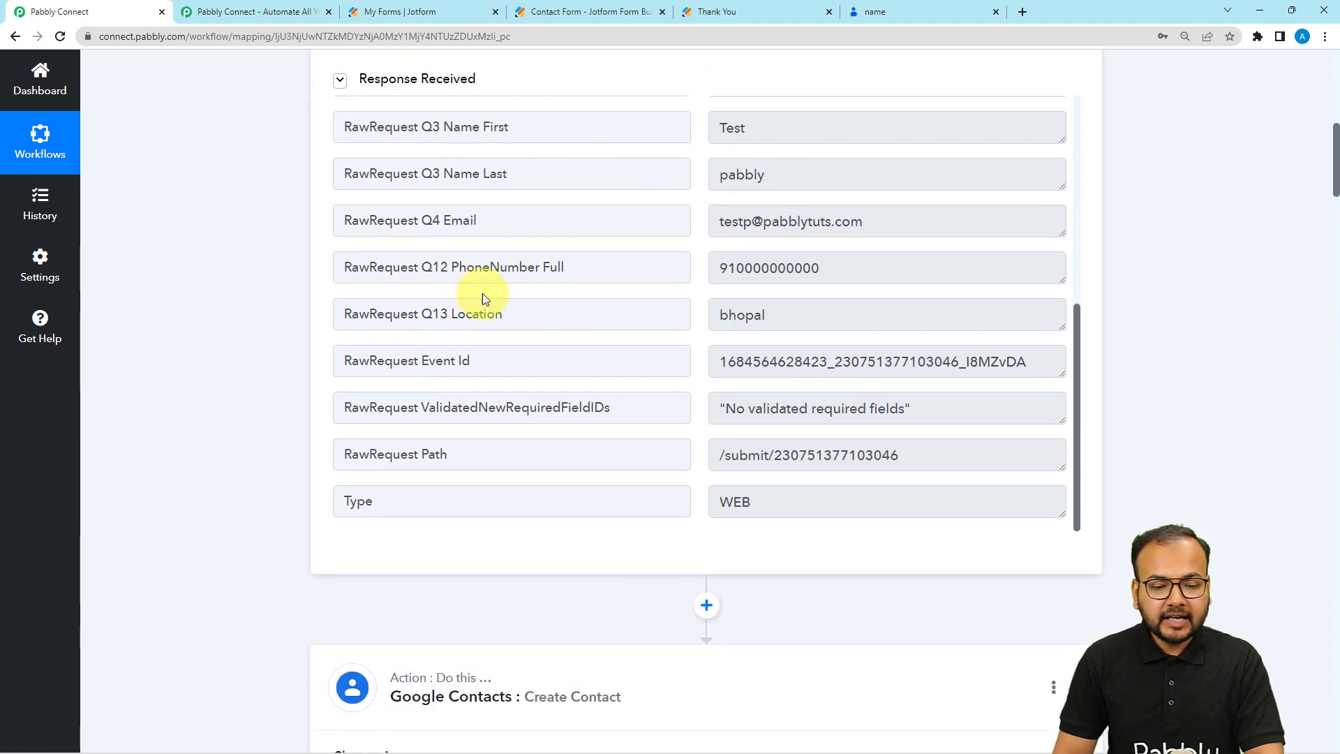
scroll(220, 345, "down", 10)
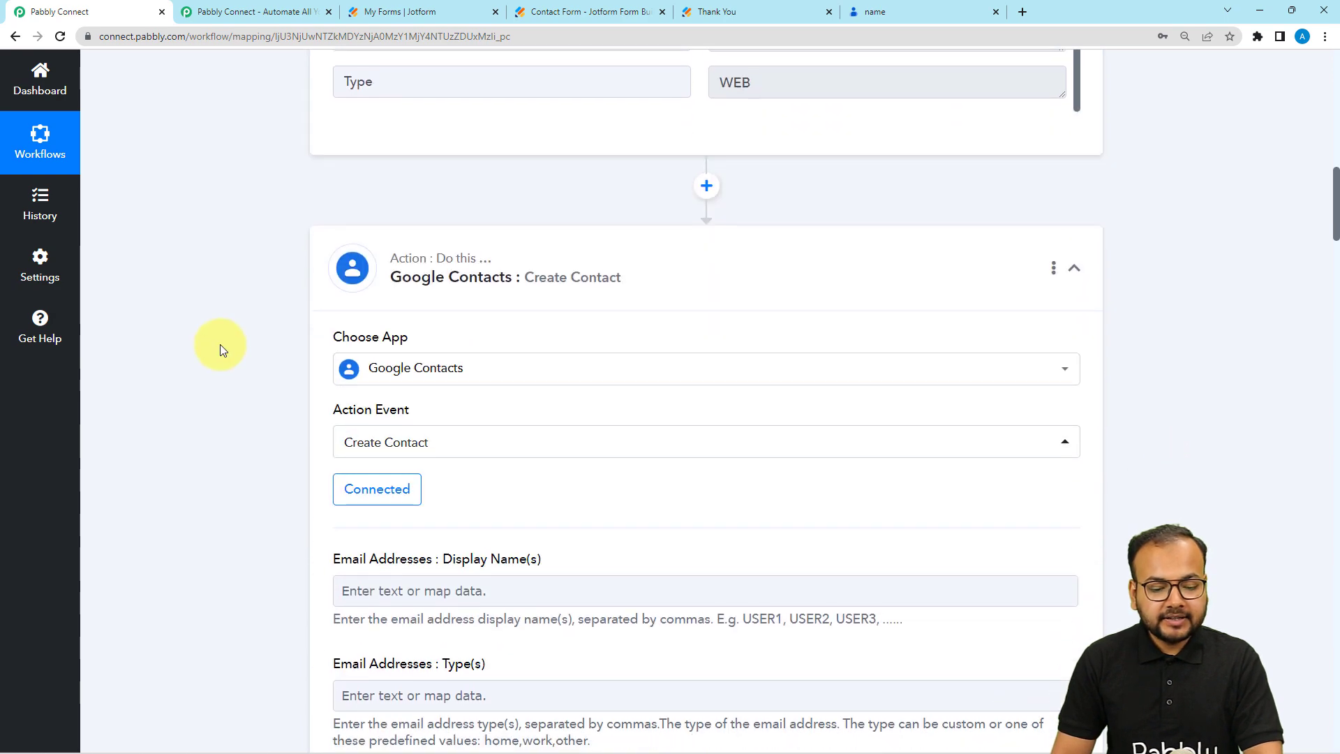
Step: Map the Email Addresses : Value(s) field to the webhook's RawRequest Q4 Email data
scroll(220, 345, "down", 3)
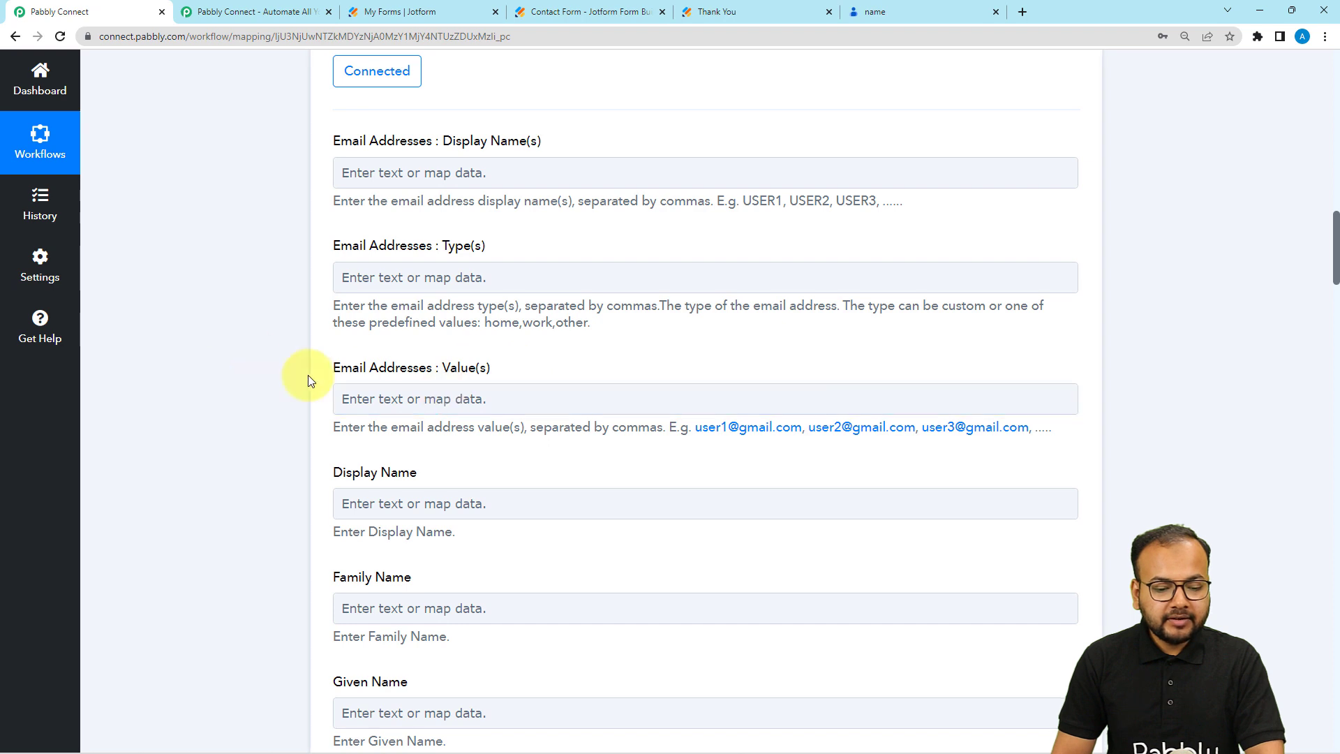
left_click(424, 399)
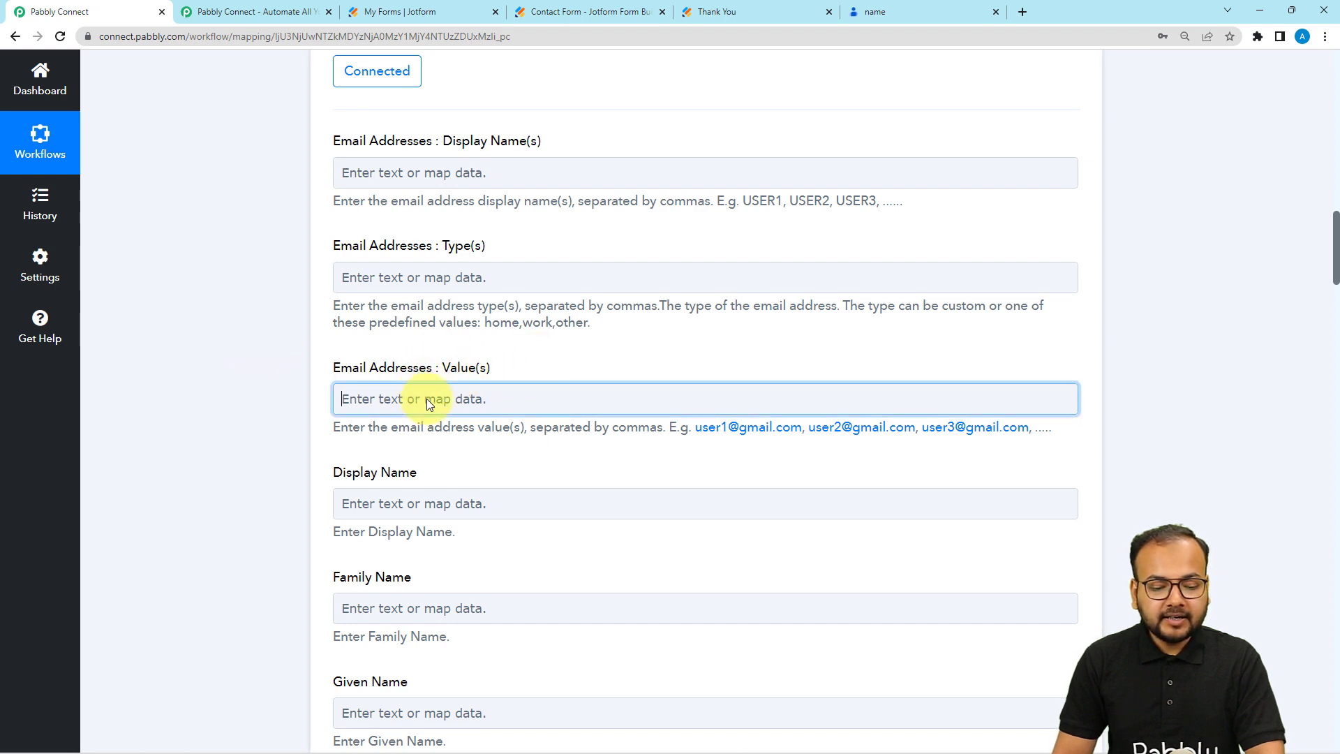
scroll(426, 399, "down", 1)
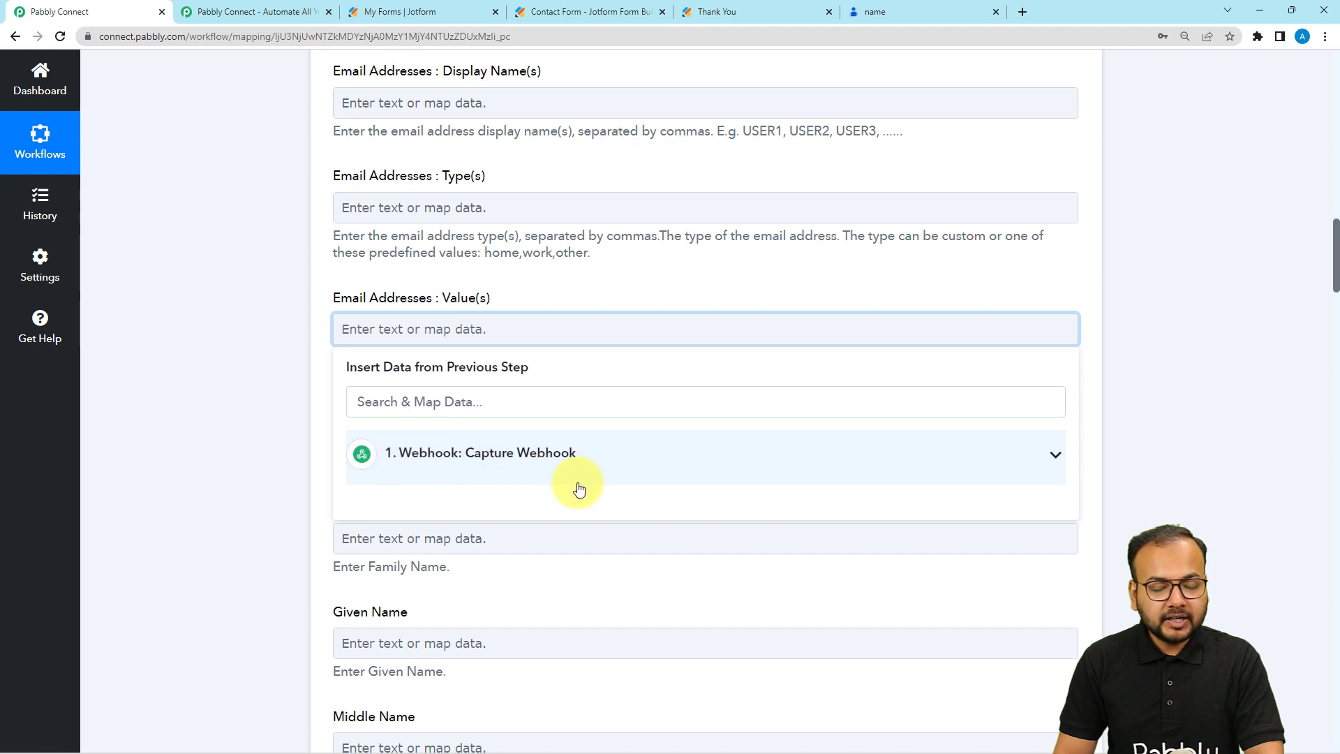
left_click(471, 485)
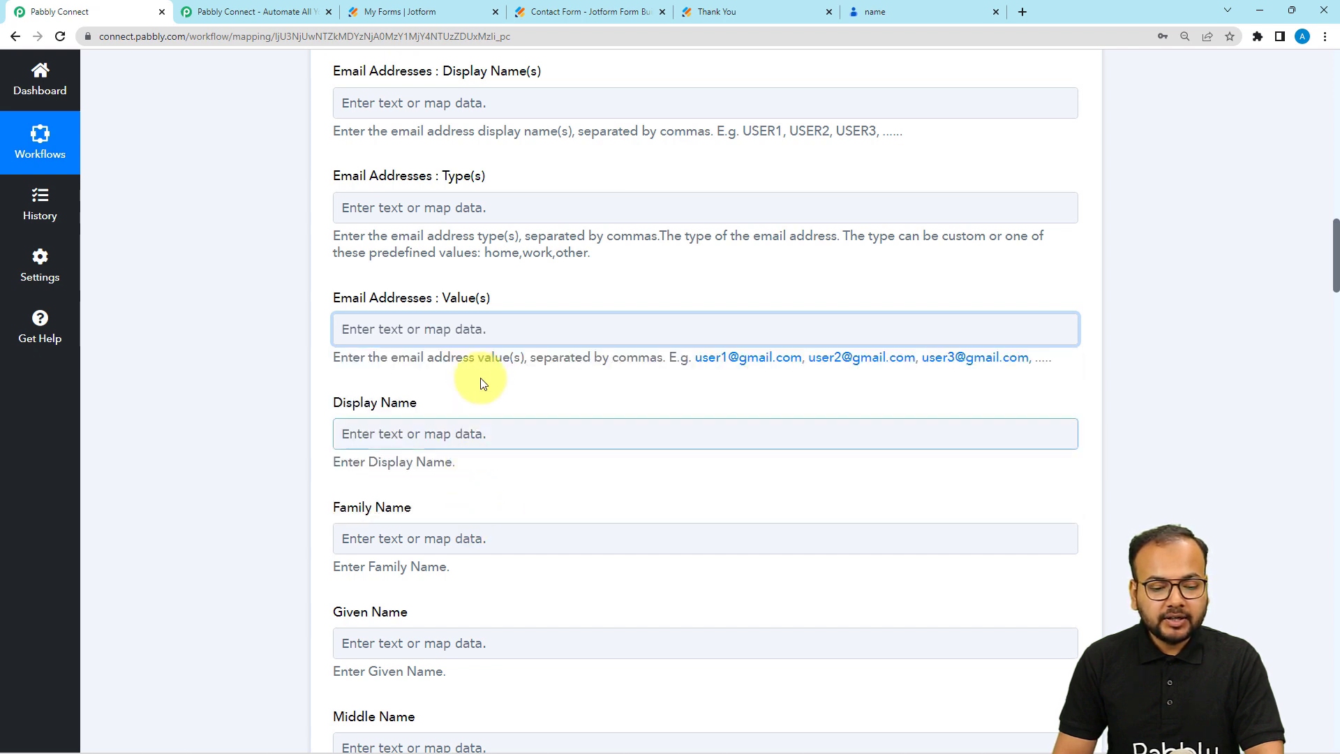
left_click(452, 325)
left_click(452, 438)
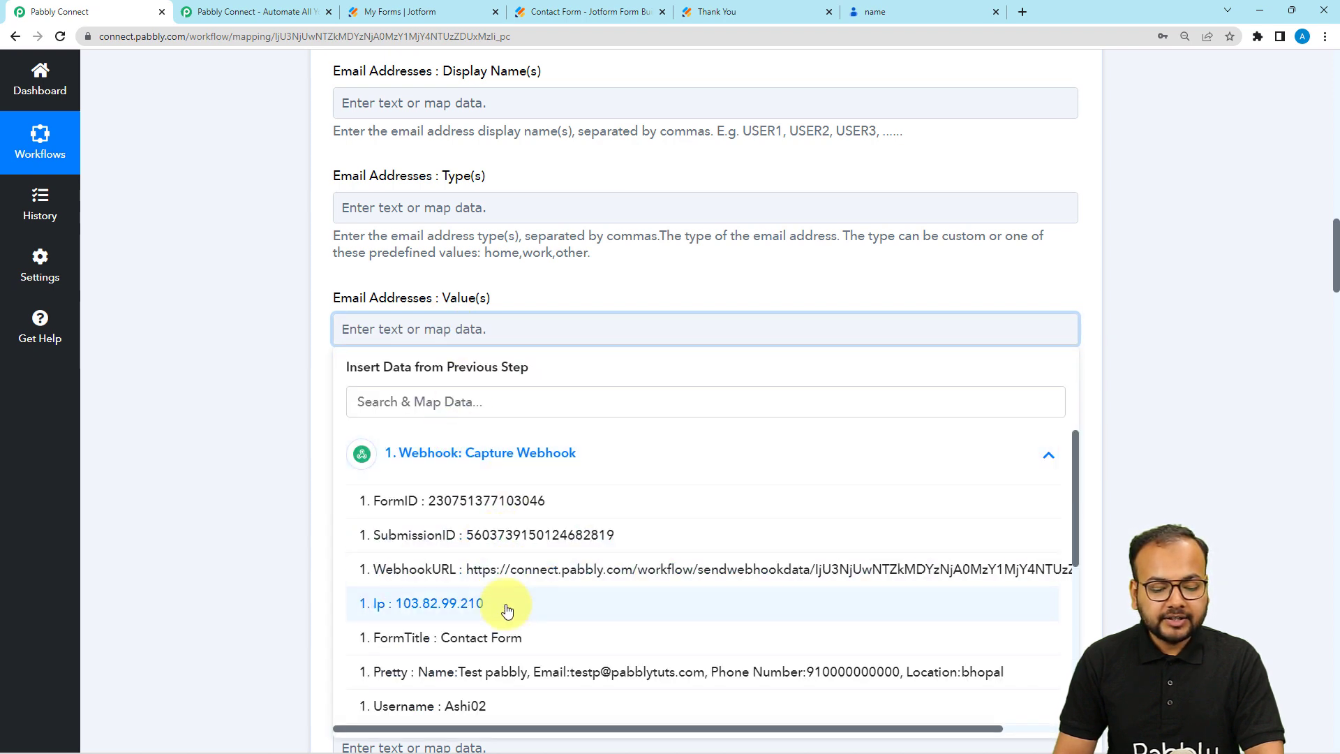
scroll(498, 623, "down", 2)
scroll(497, 623, "down", 2)
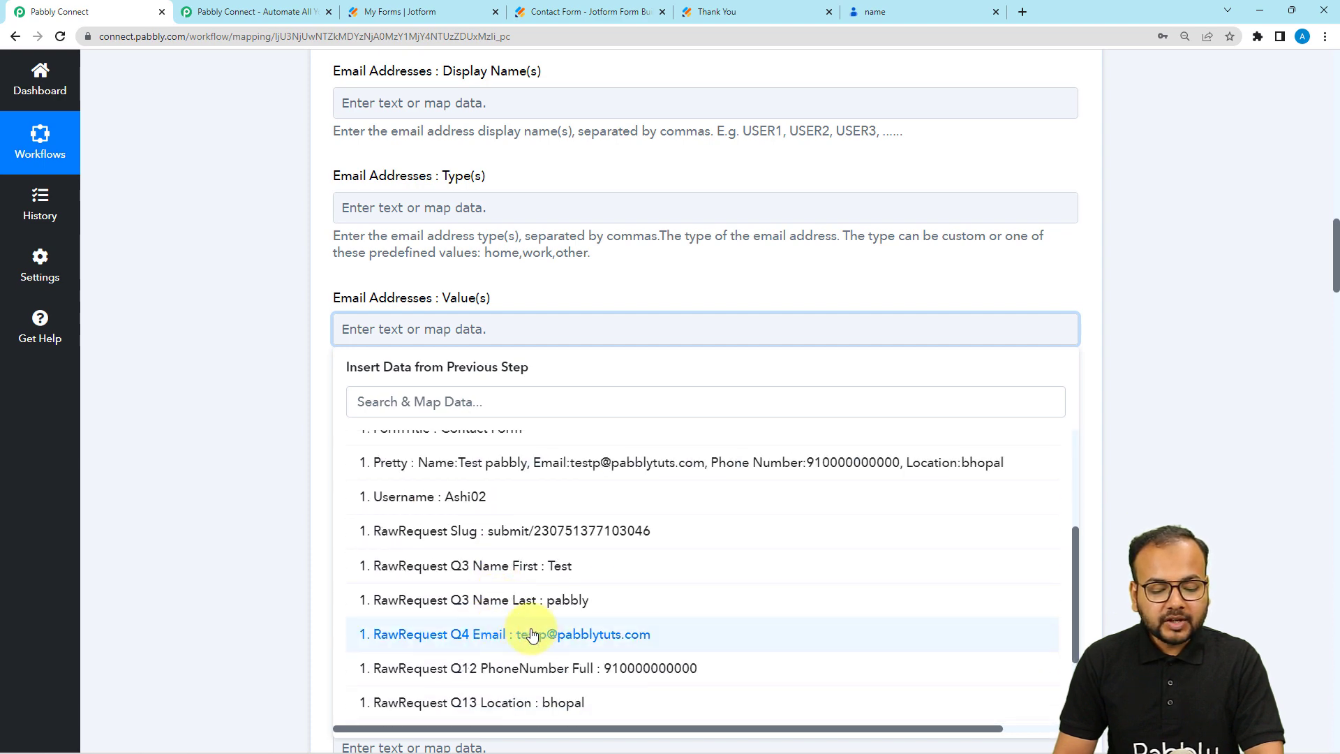
left_click(505, 635)
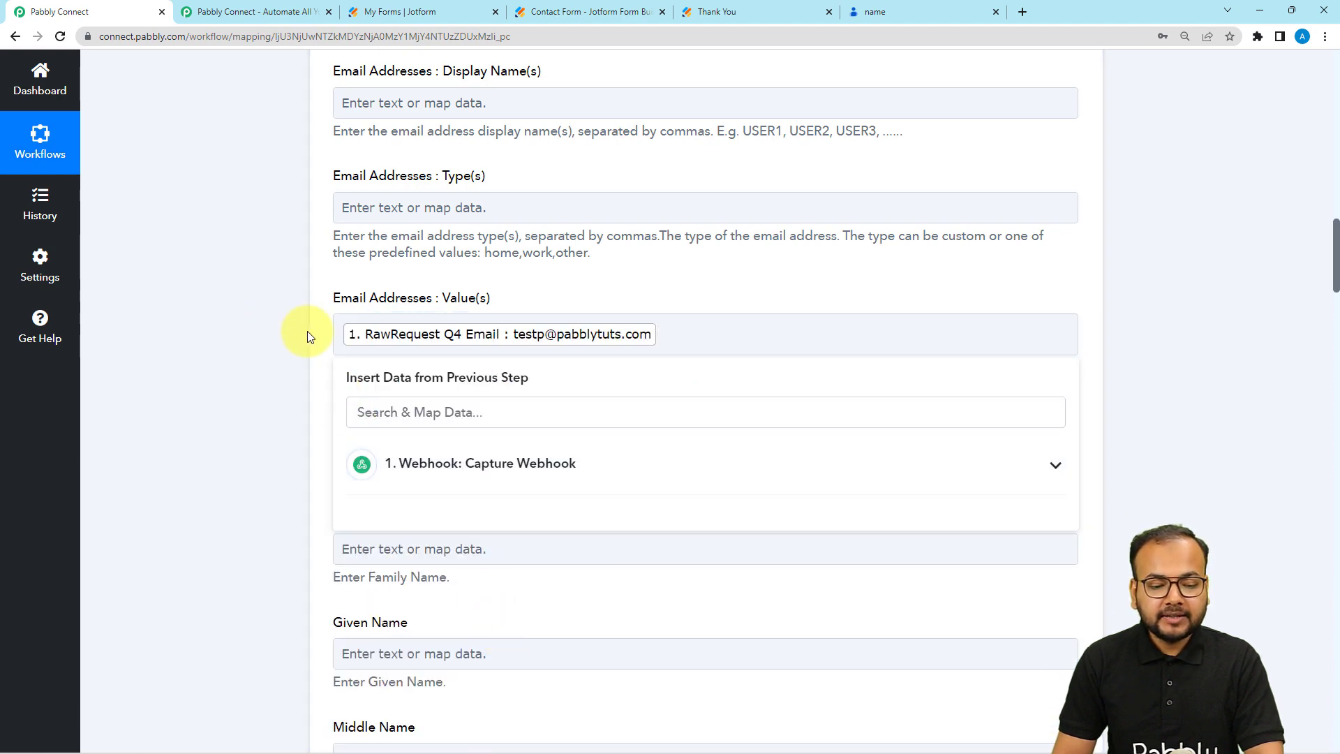
left_click(450, 308)
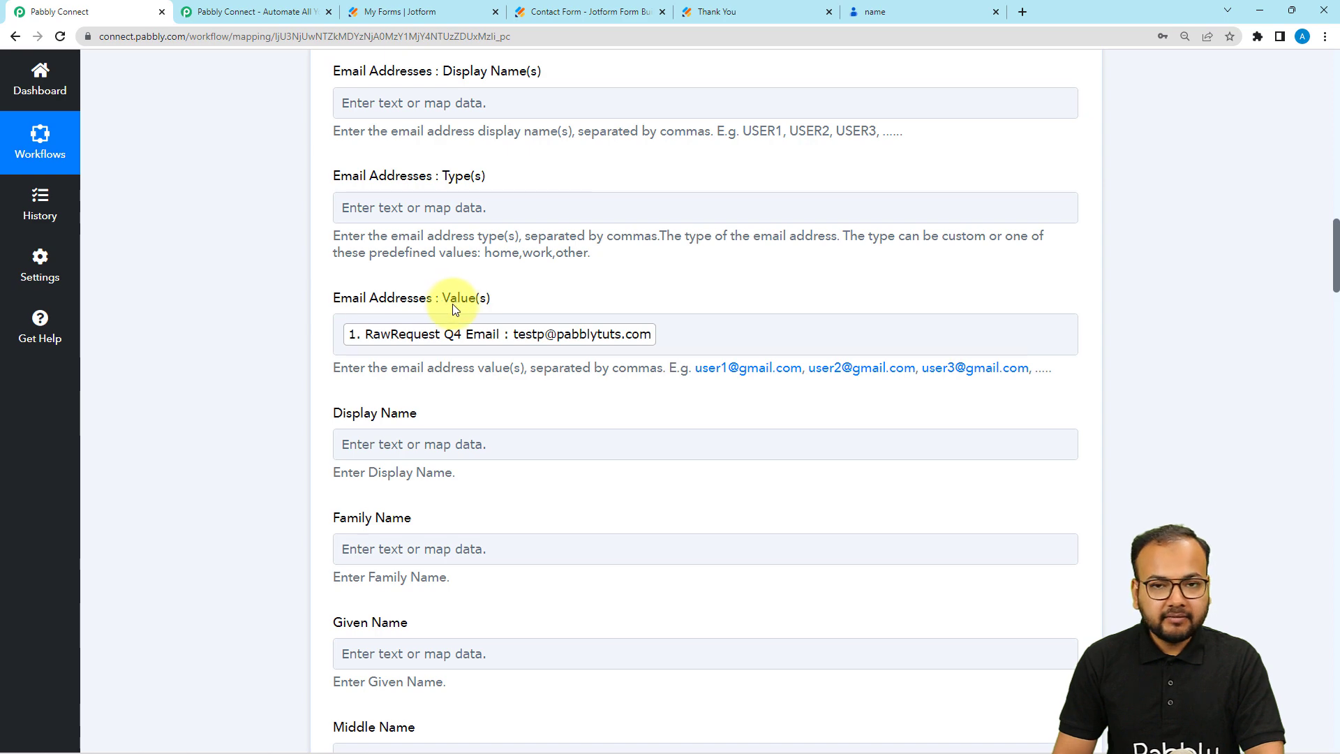
Step: Map the Display Name field to the webhook's RawRequest Q3 Name First followed by RawRequest Q3 Name Last
scroll(298, 312, "down", 4)
left_click(434, 166)
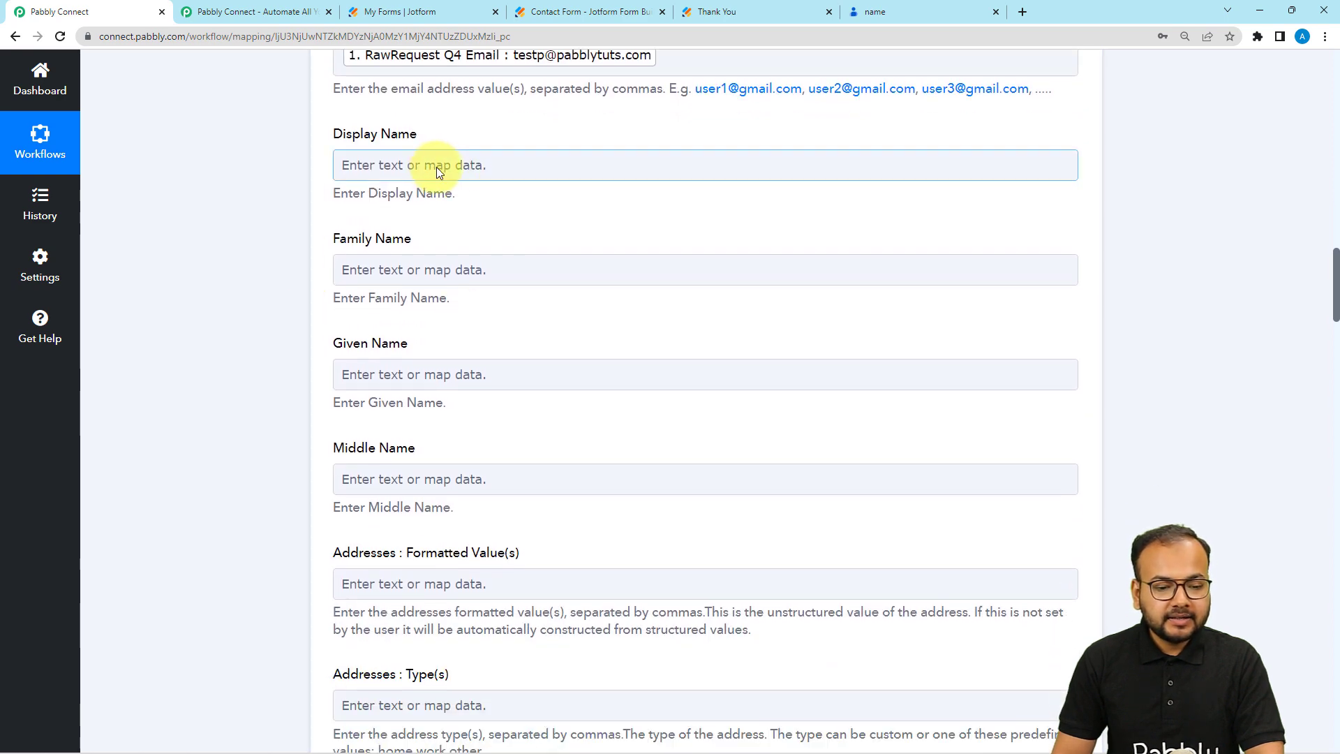
left_click(428, 296)
scroll(493, 510, "down", 2)
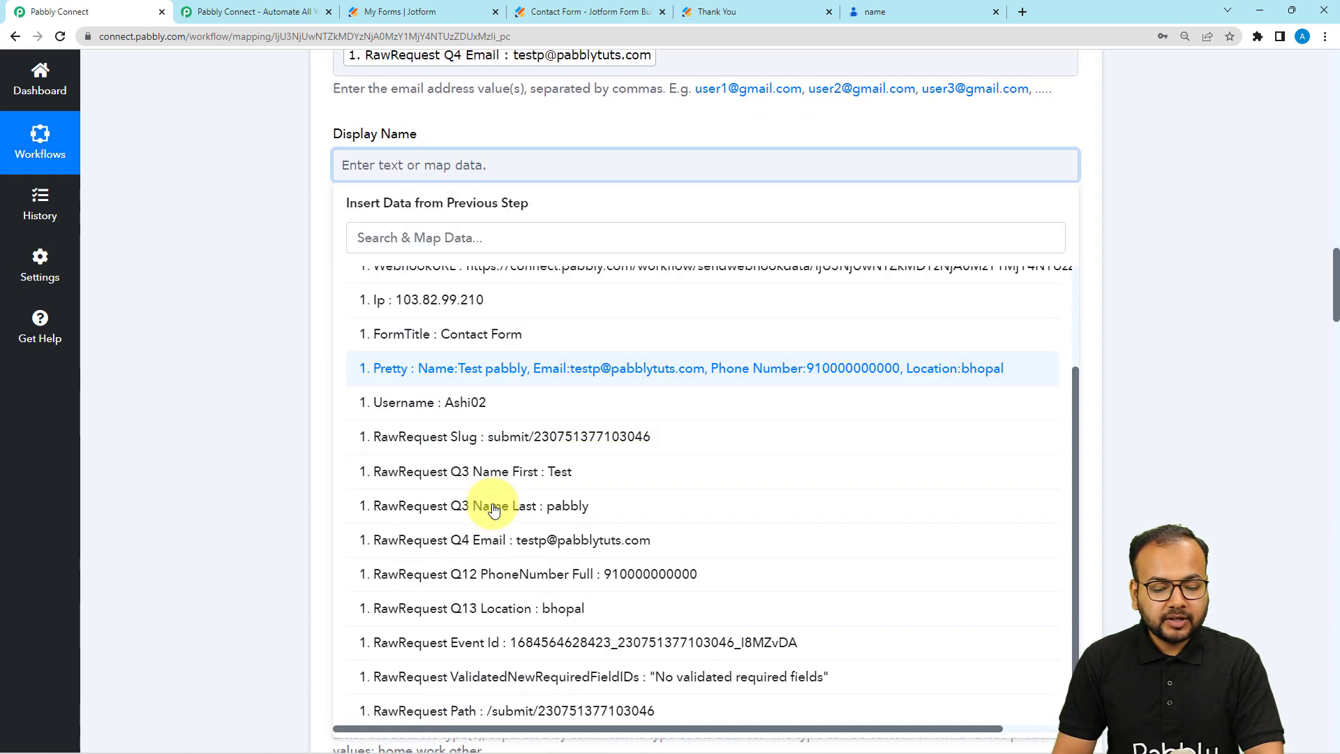
left_click(558, 472)
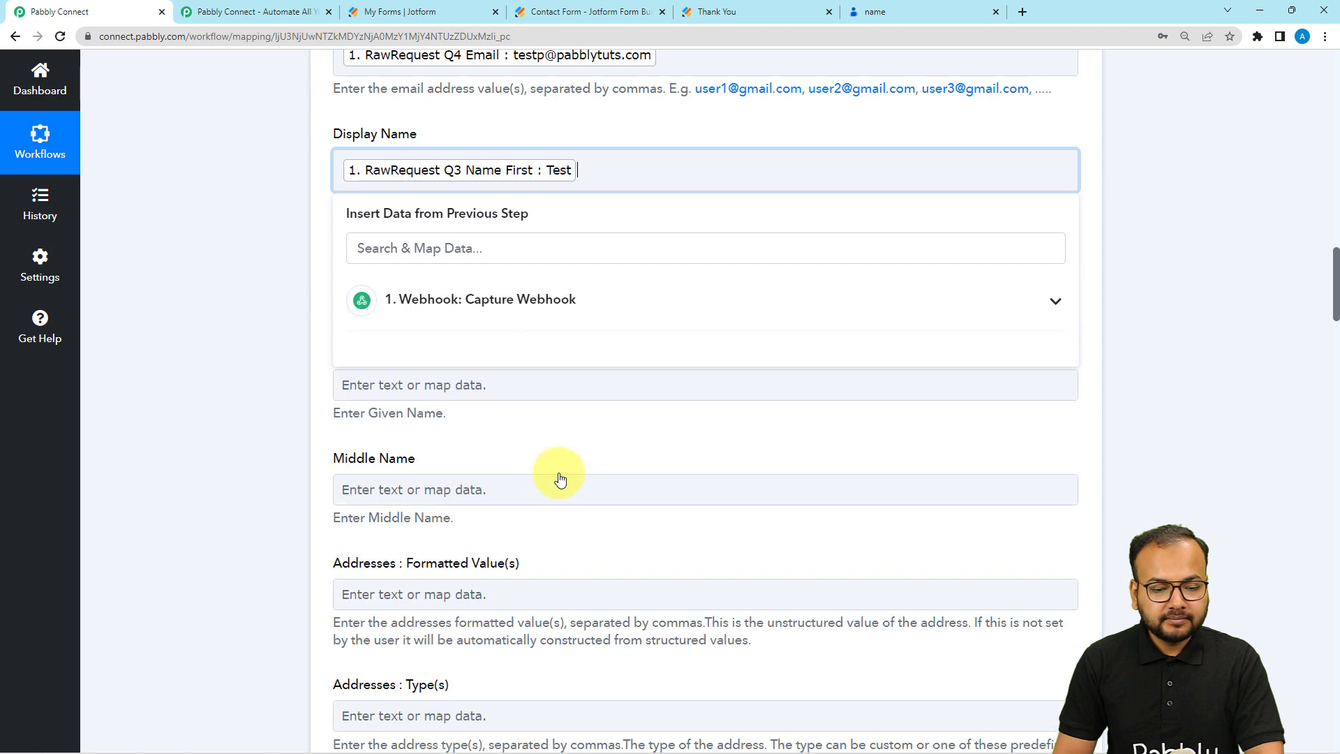
left_click(480, 303)
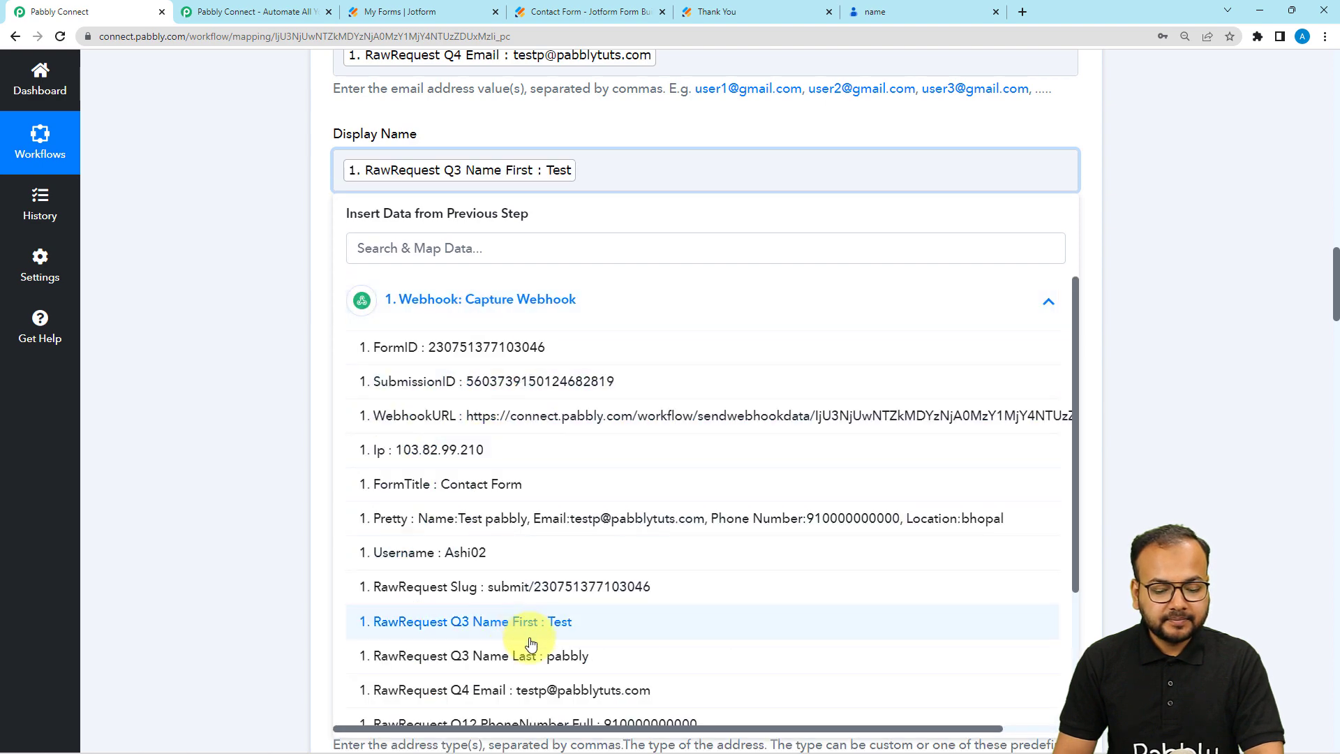
left_click(520, 666)
left_click(324, 365)
Step: Map the Family Name field to the webhook's RawRequest Q3 Name First data
scroll(377, 310, "down", 2)
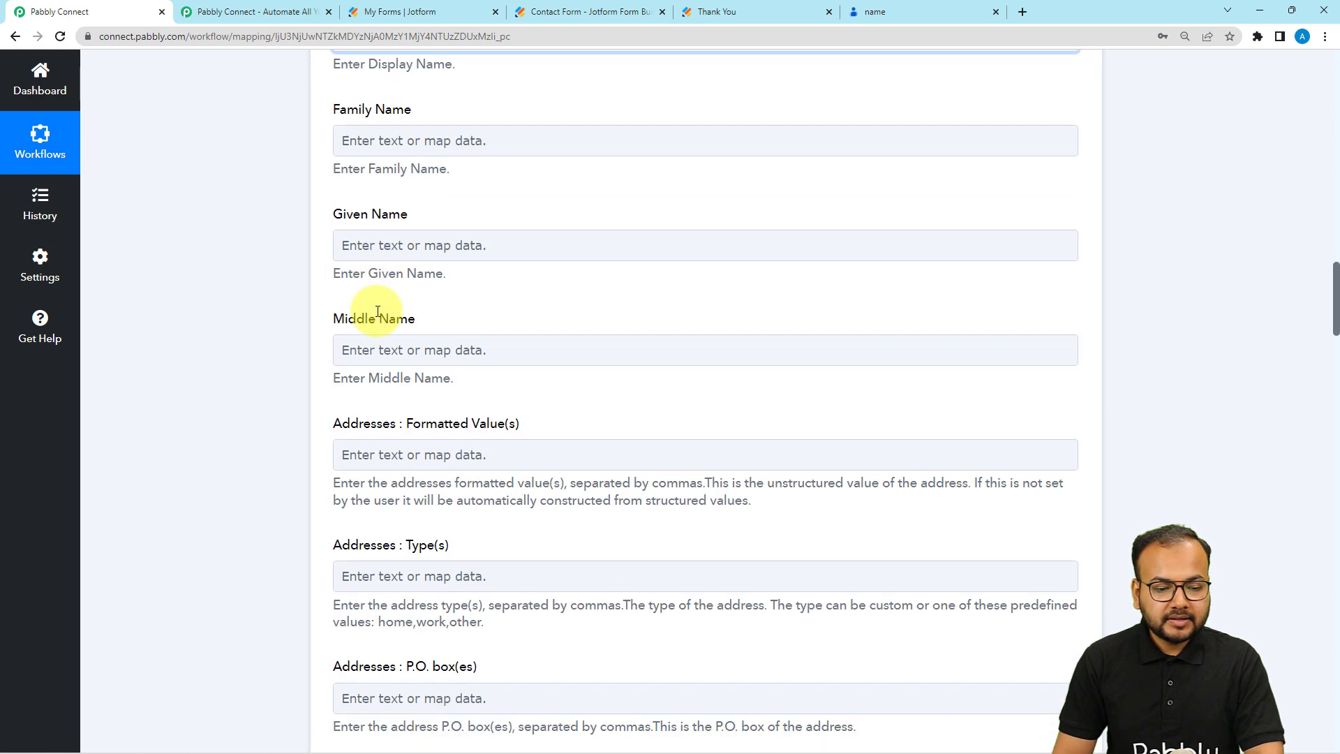
scroll(374, 308, "up", 2)
left_click(422, 280)
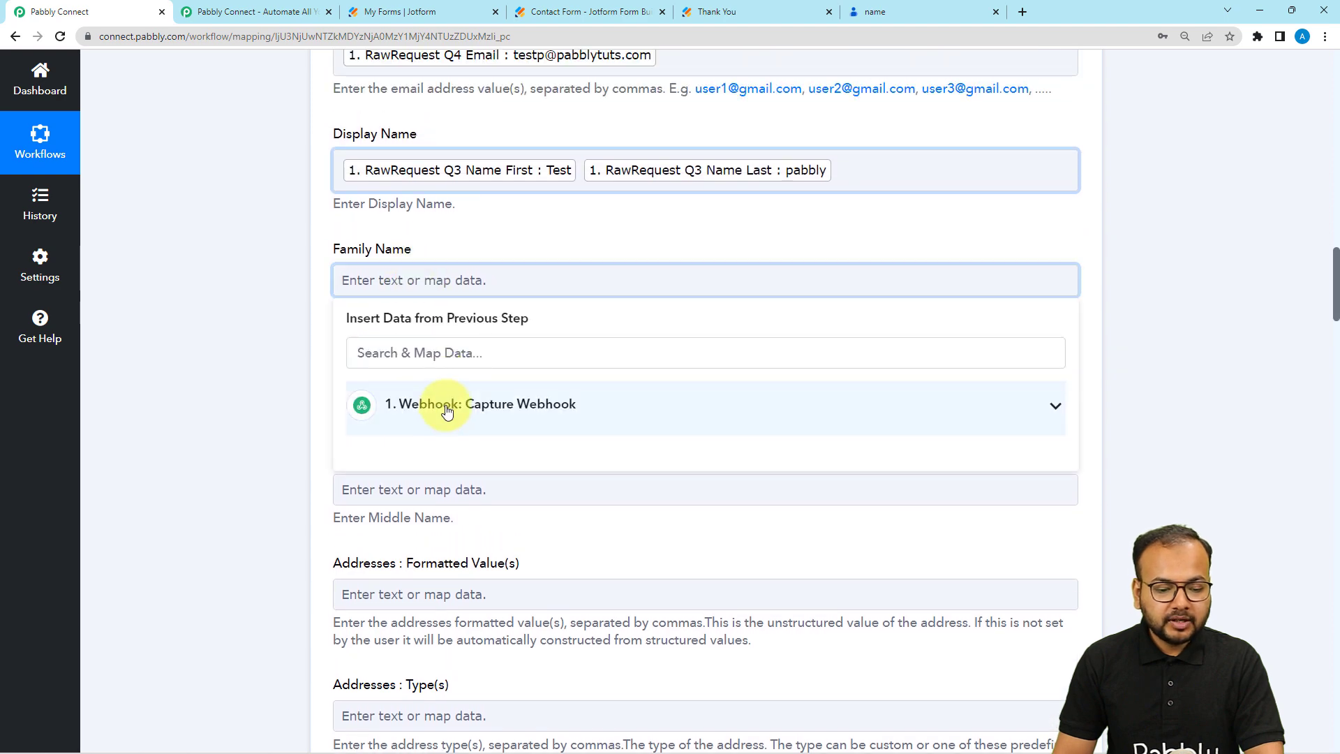
left_click(443, 402)
scroll(447, 488, "down", 4)
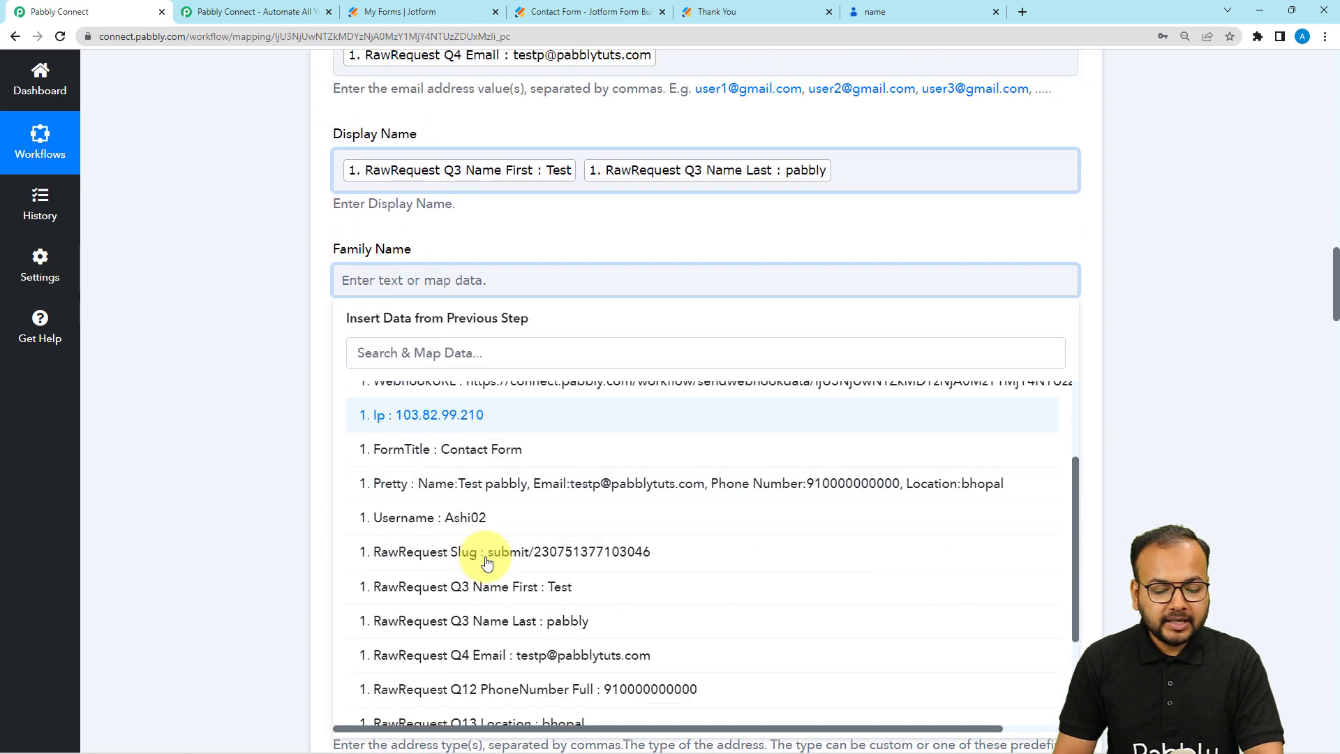
left_click(522, 587)
Step: Map the Addresses : City(s) field to the webhook's RawRequest Q13 Location data
scroll(286, 341, "down", 2)
scroll(286, 341, "down", 1)
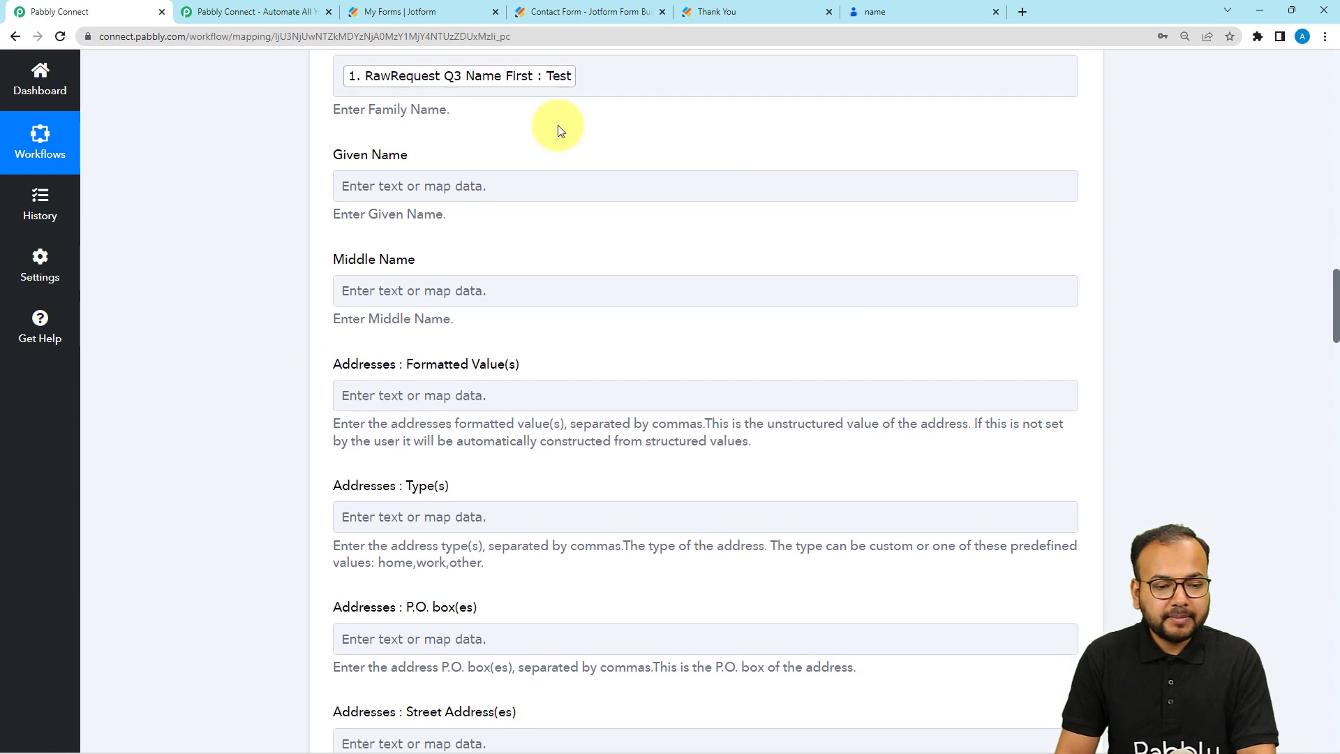
scroll(249, 220, "down", 1)
scroll(250, 219, "down", 2)
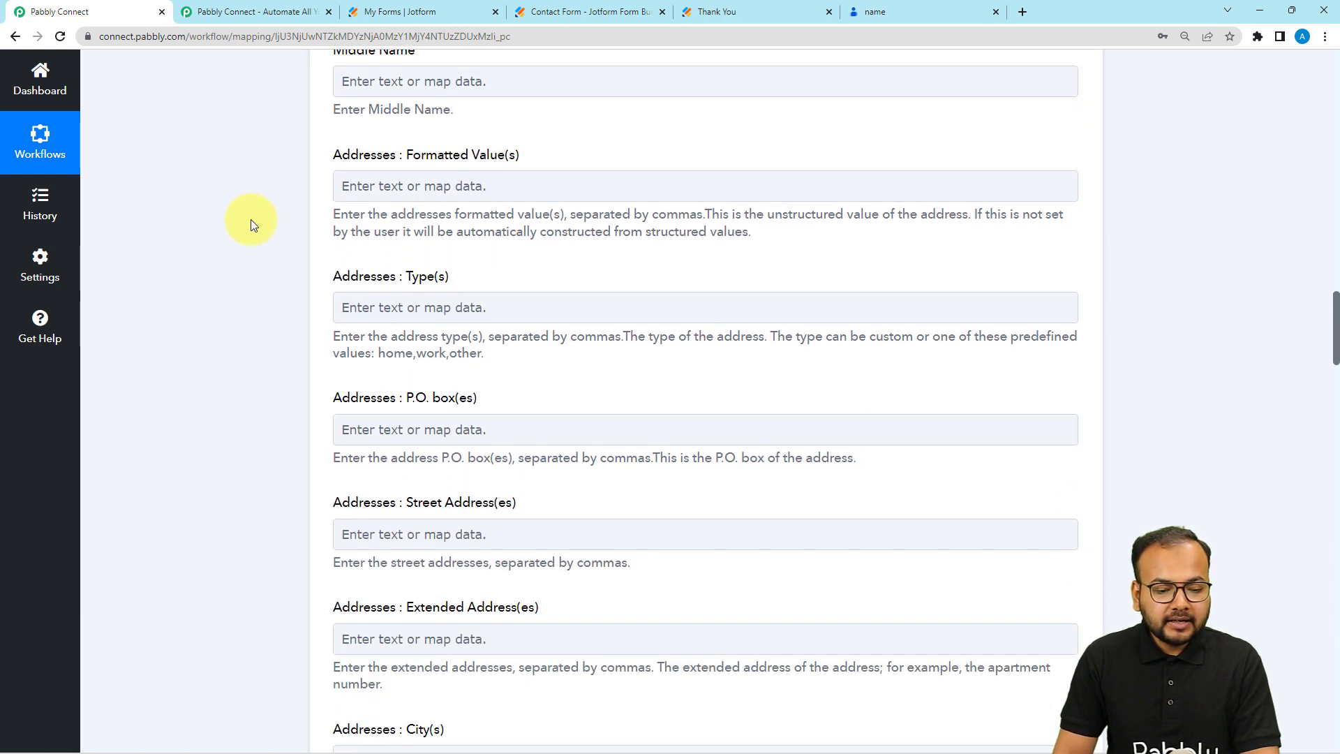
scroll(250, 219, "down", 3)
scroll(250, 219, "down", 3)
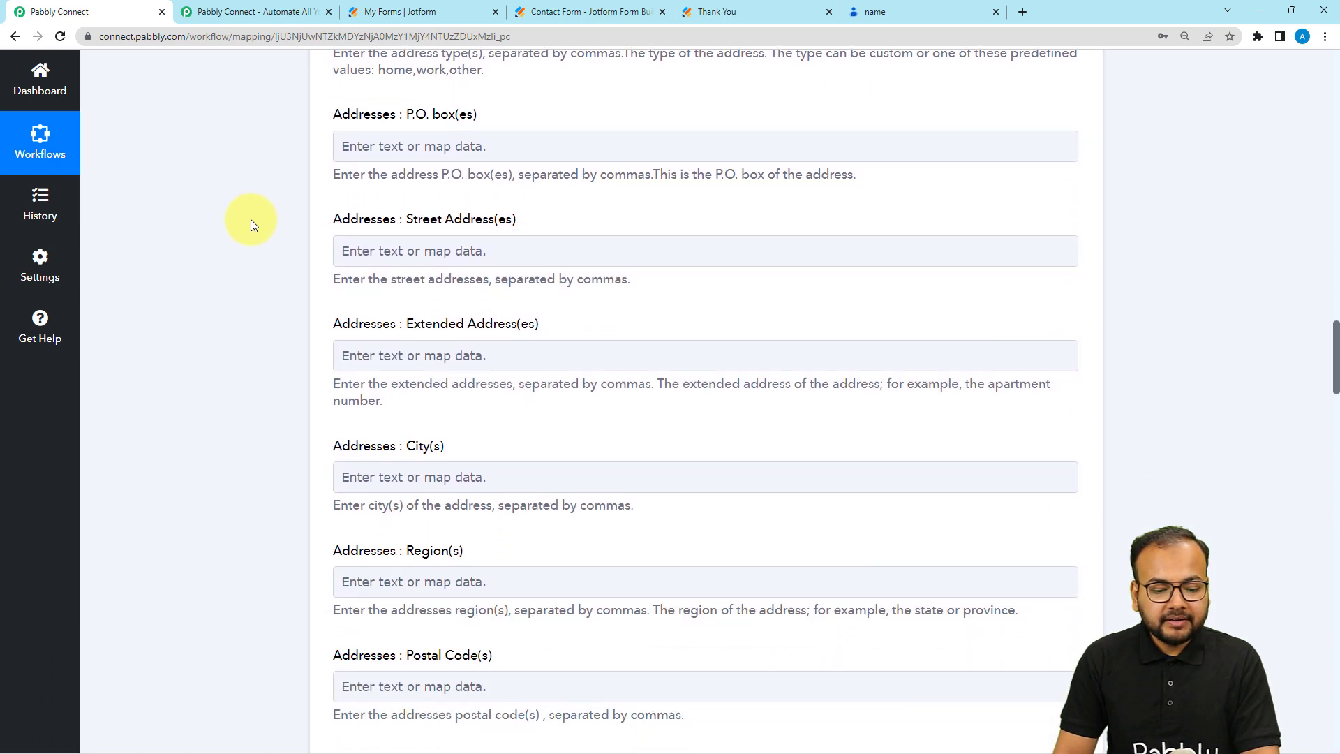
left_click(373, 338)
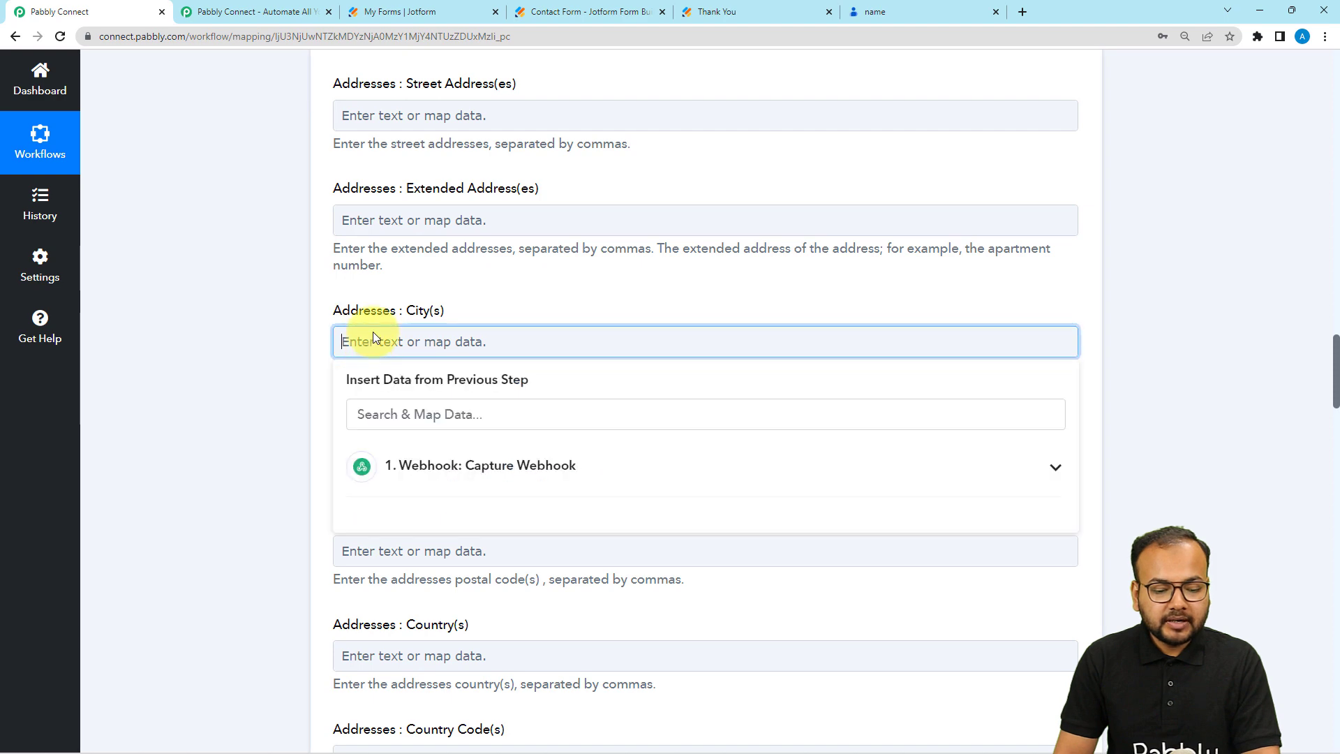
scroll(419, 314, "down", 3)
left_click(488, 252)
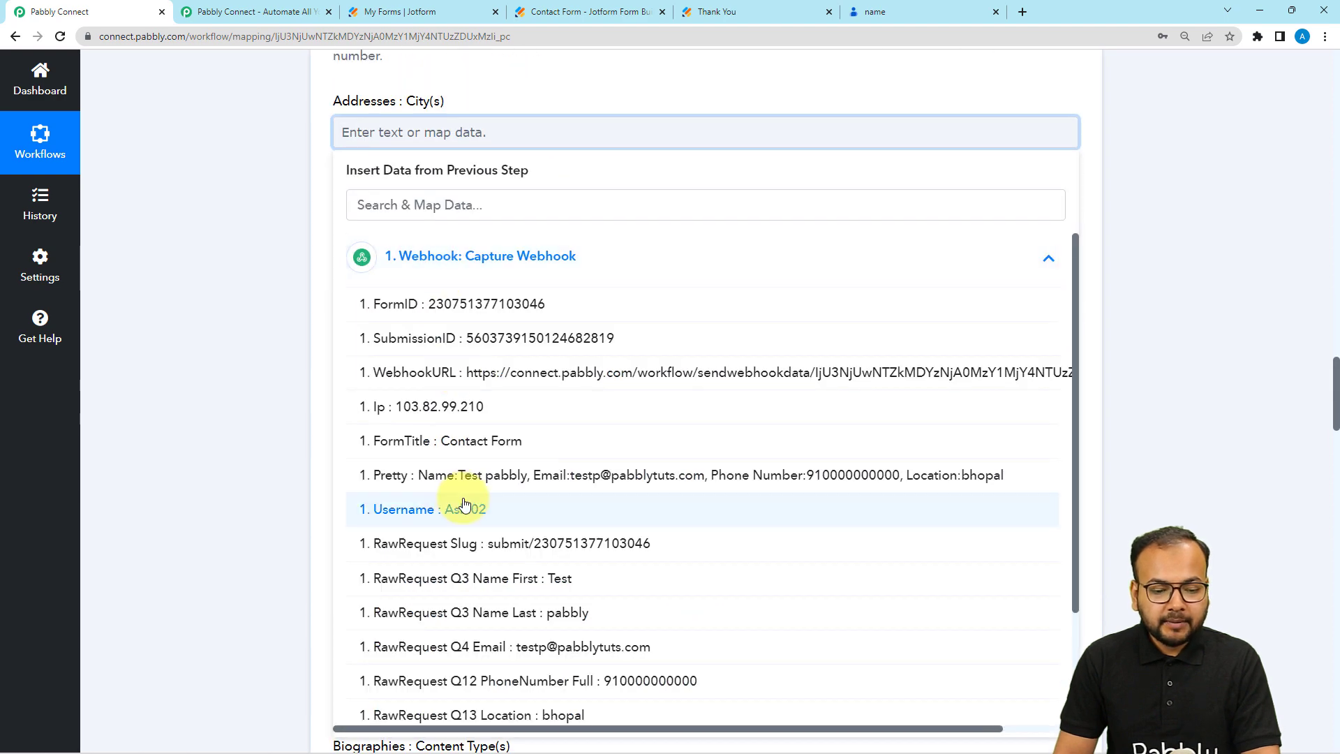
scroll(464, 504, "down", 2)
left_click(508, 577)
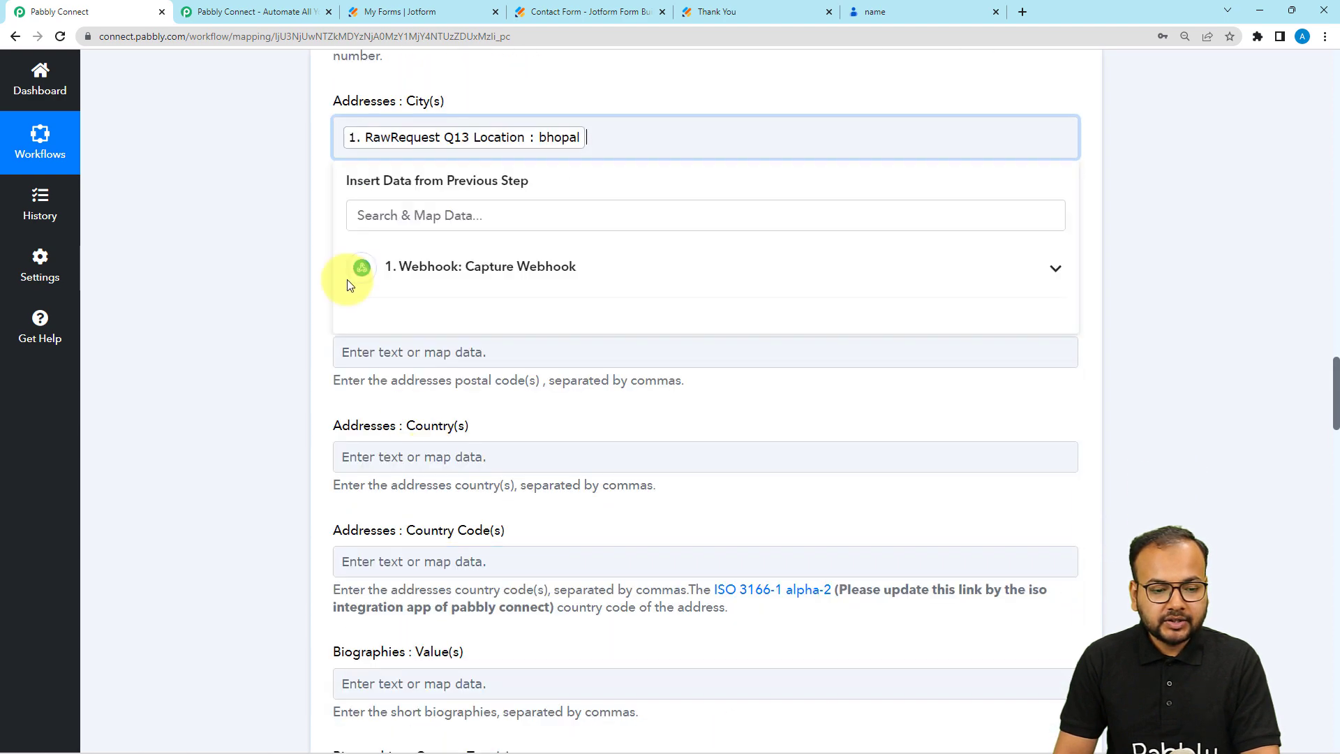
left_click(255, 128)
Step: Enable mapping for the Gender field and clear its preset value, leaving the field empty
scroll(255, 129, "down", 4)
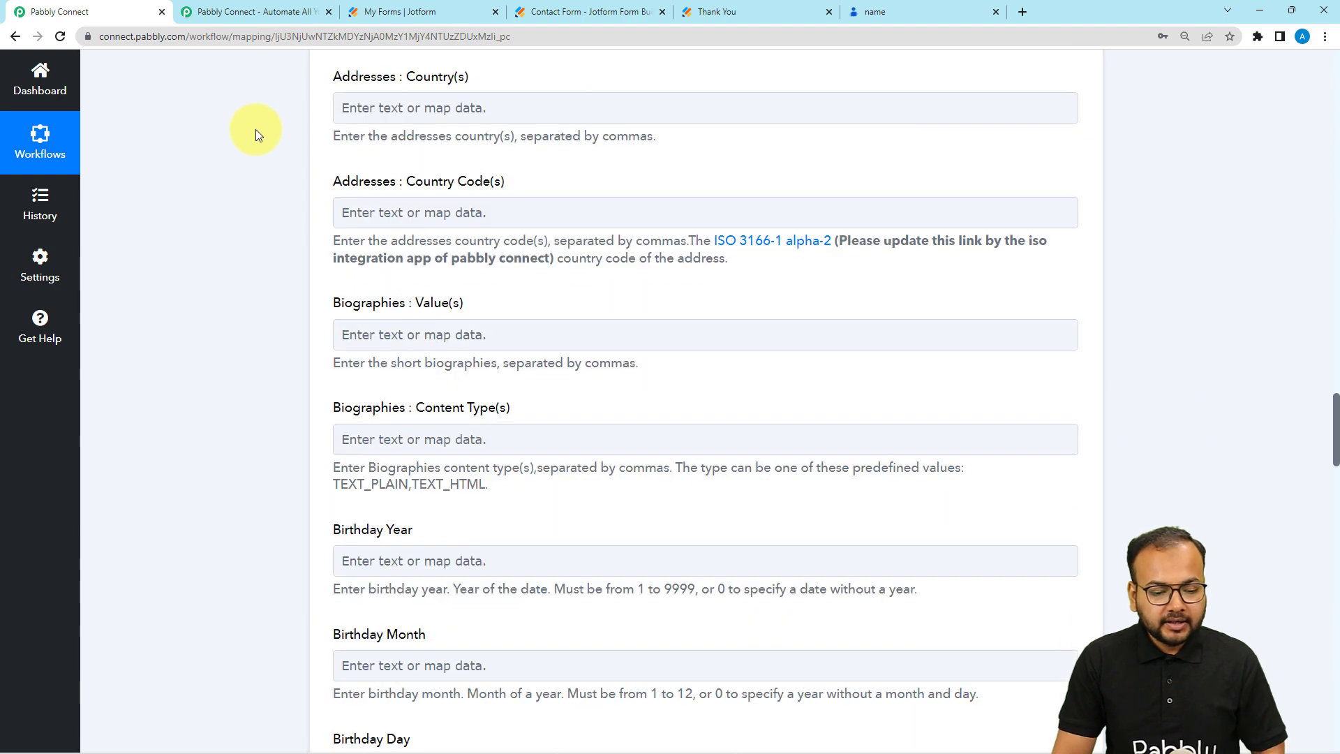
scroll(256, 128, "down", 3)
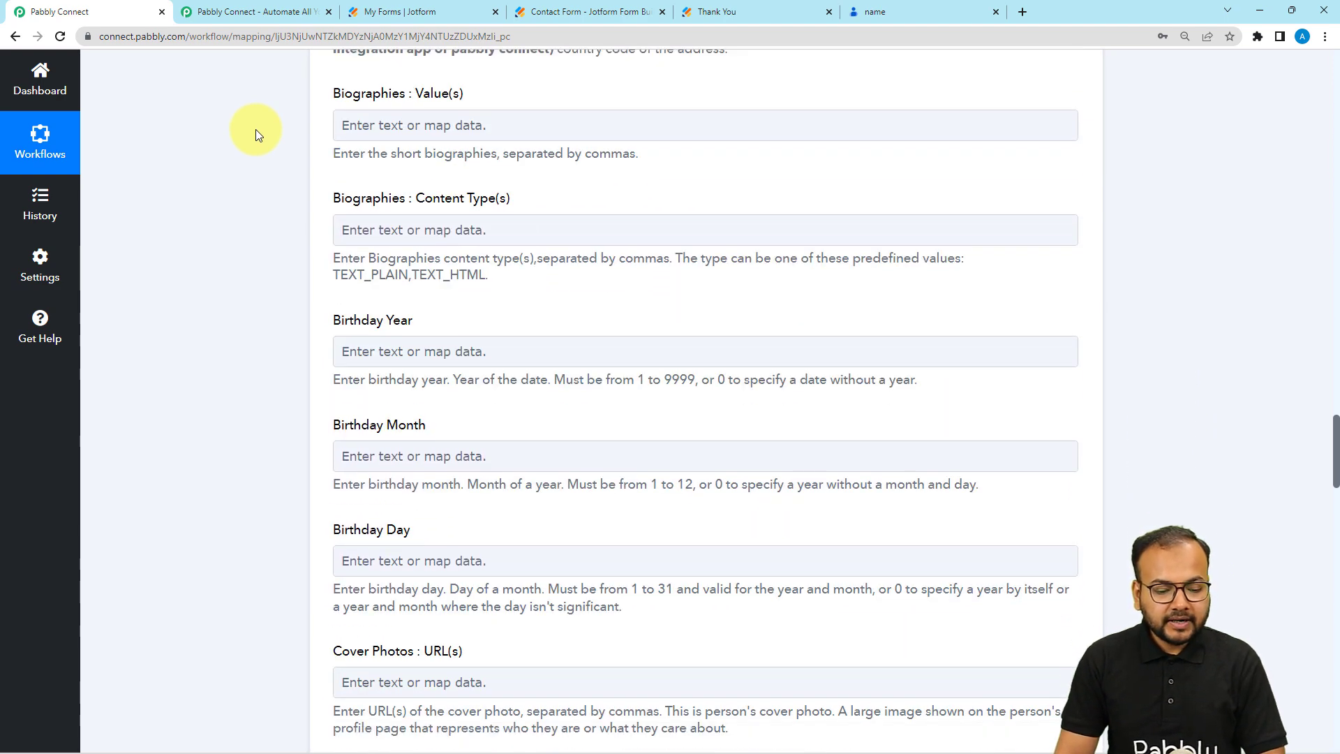
scroll(255, 128, "down", 4)
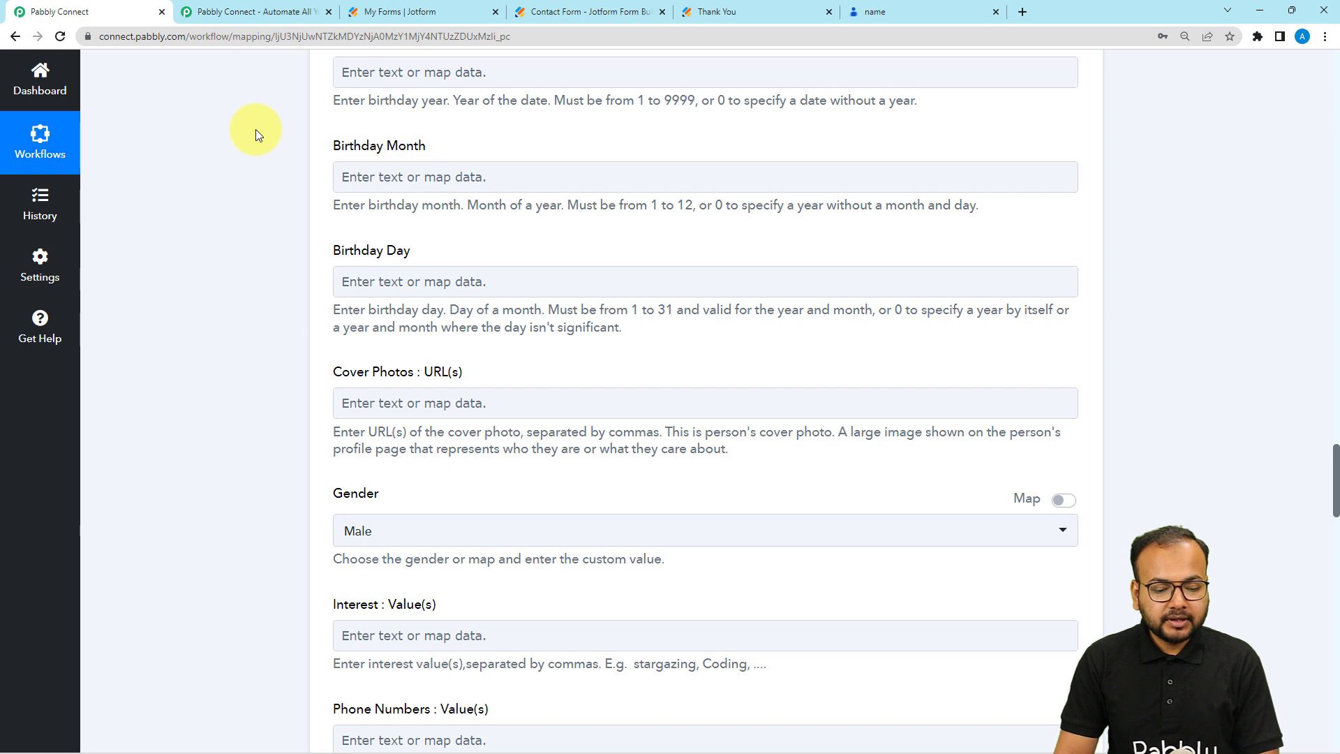
scroll(256, 129, "down", 2)
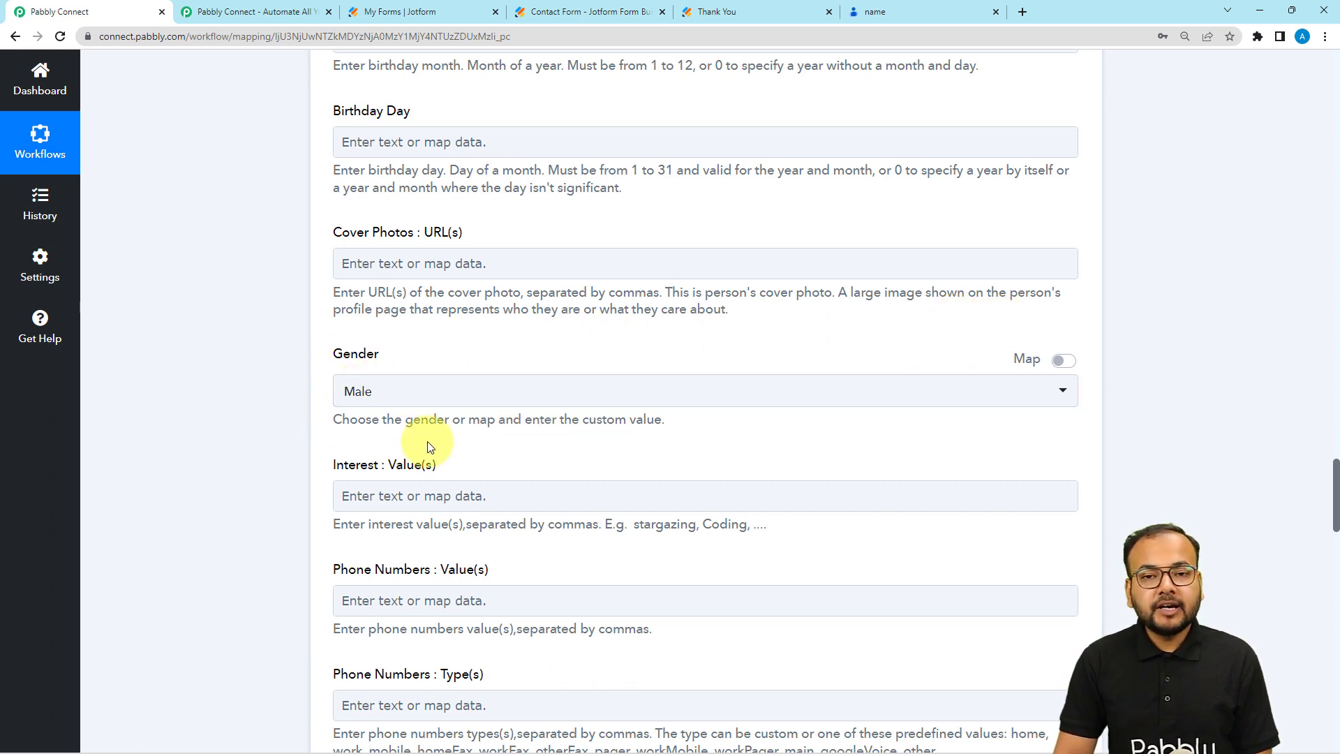
left_click(1066, 362)
left_click(726, 380)
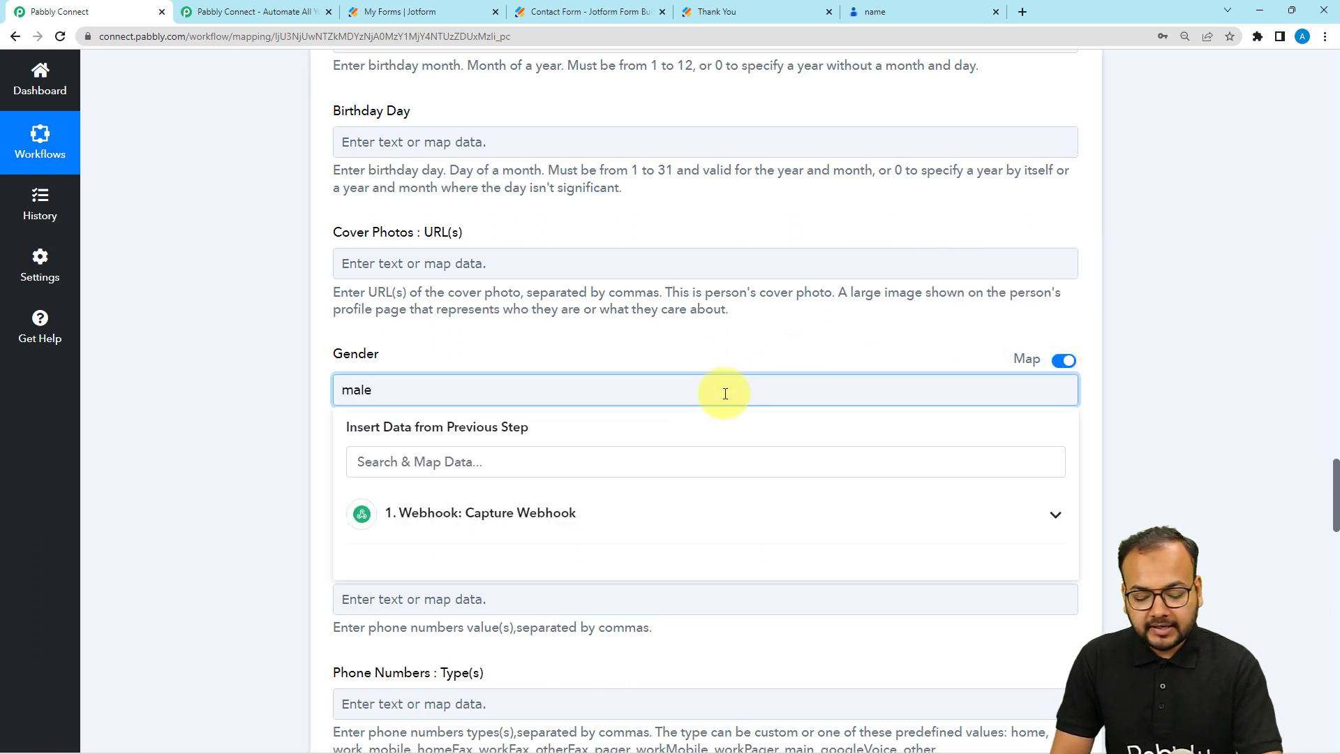
key("BackSpace")
key("BackSpace")
key("BackSpace")
key("BackSpace")
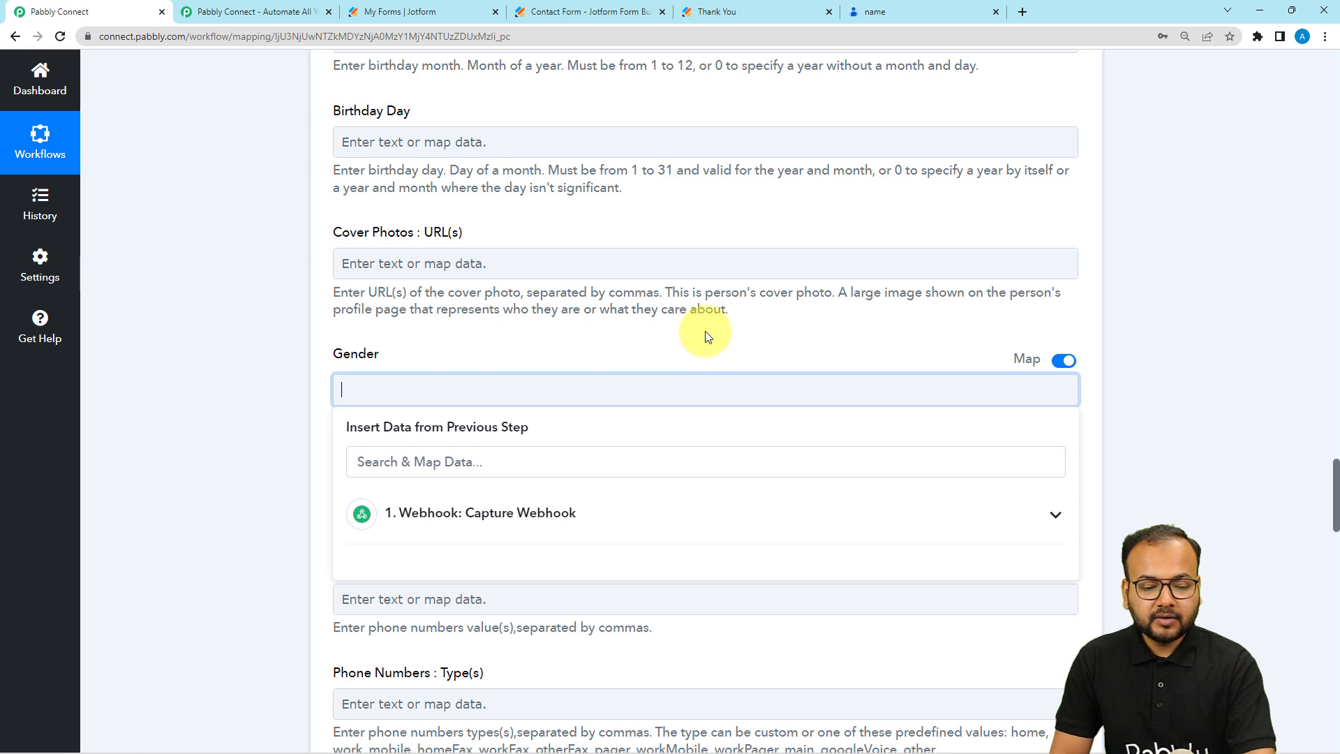
left_click(266, 345)
Step: Map the Phone Numbers : Value(s) field to the webhook's RawRequest Q12 PhoneNumber Full data
scroll(267, 345, "down", 2)
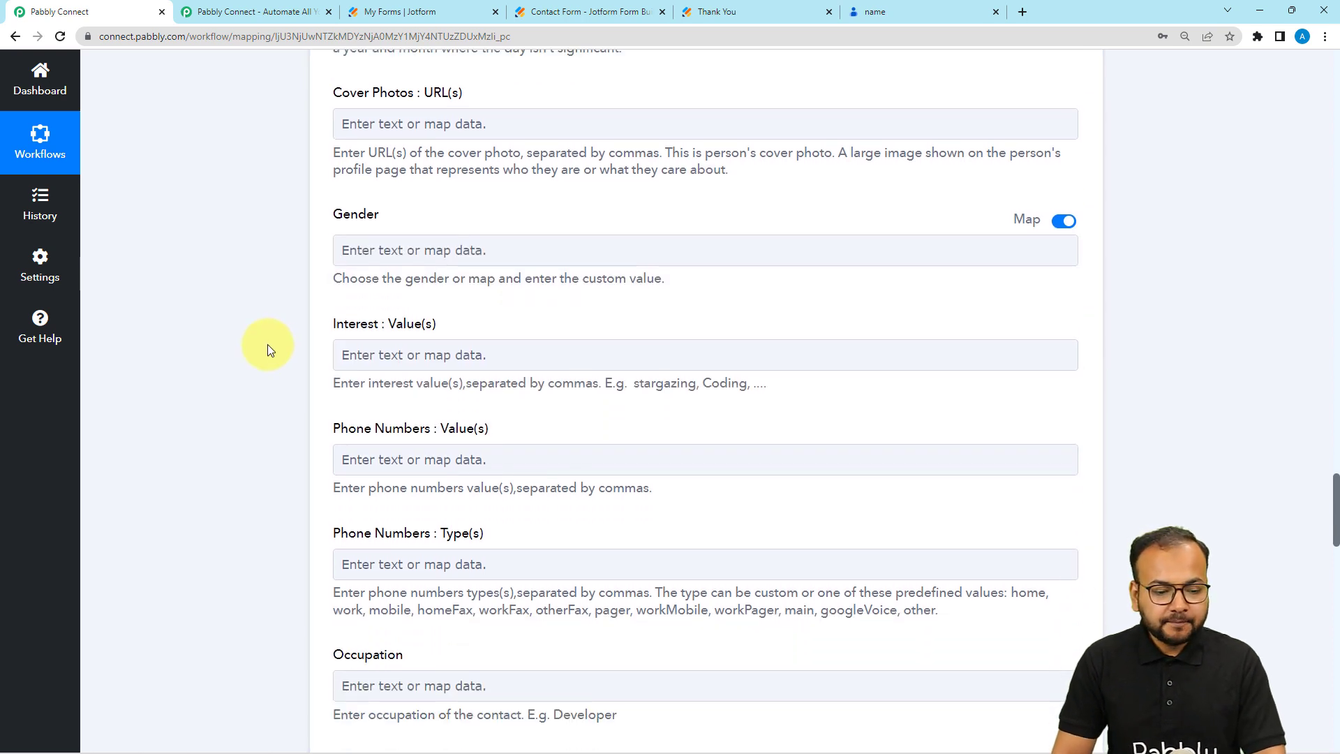
scroll(266, 344, "down", 2)
scroll(267, 344, "down", 1)
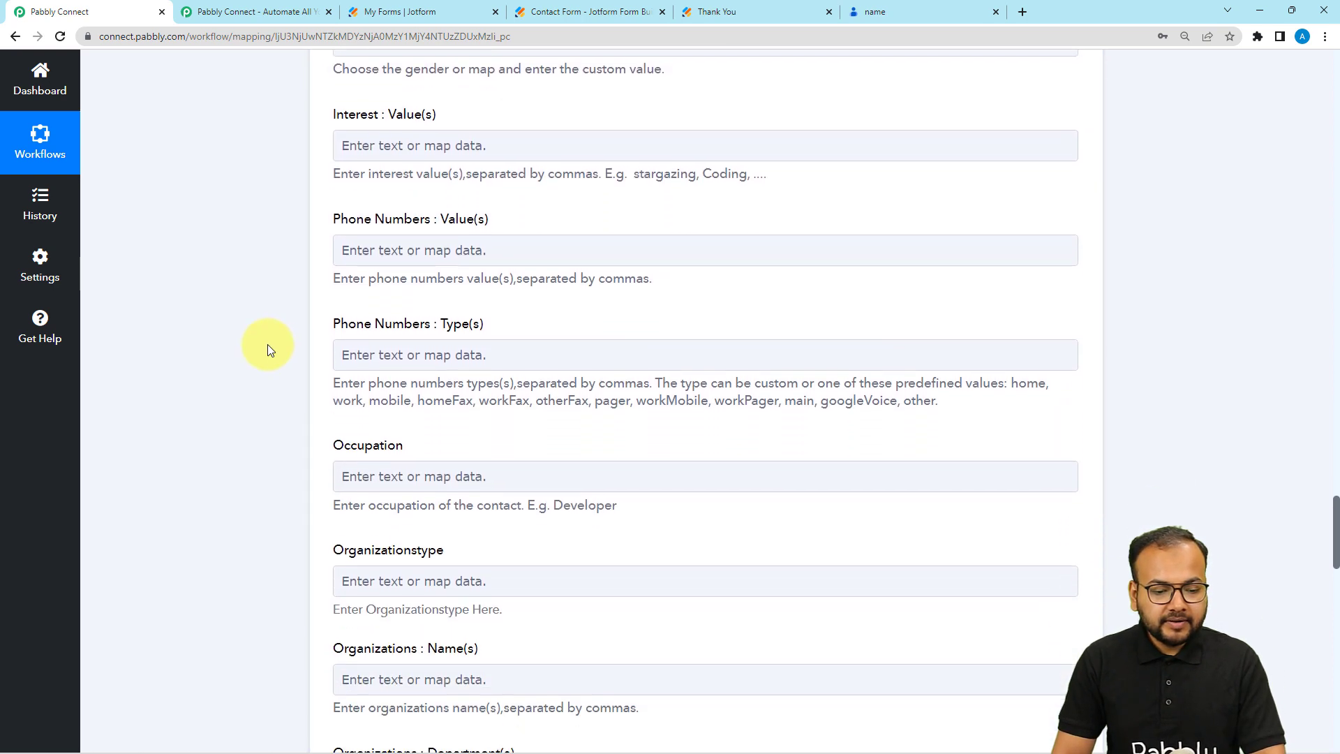
left_click(385, 250)
left_click(419, 395)
scroll(508, 544, "down", 4)
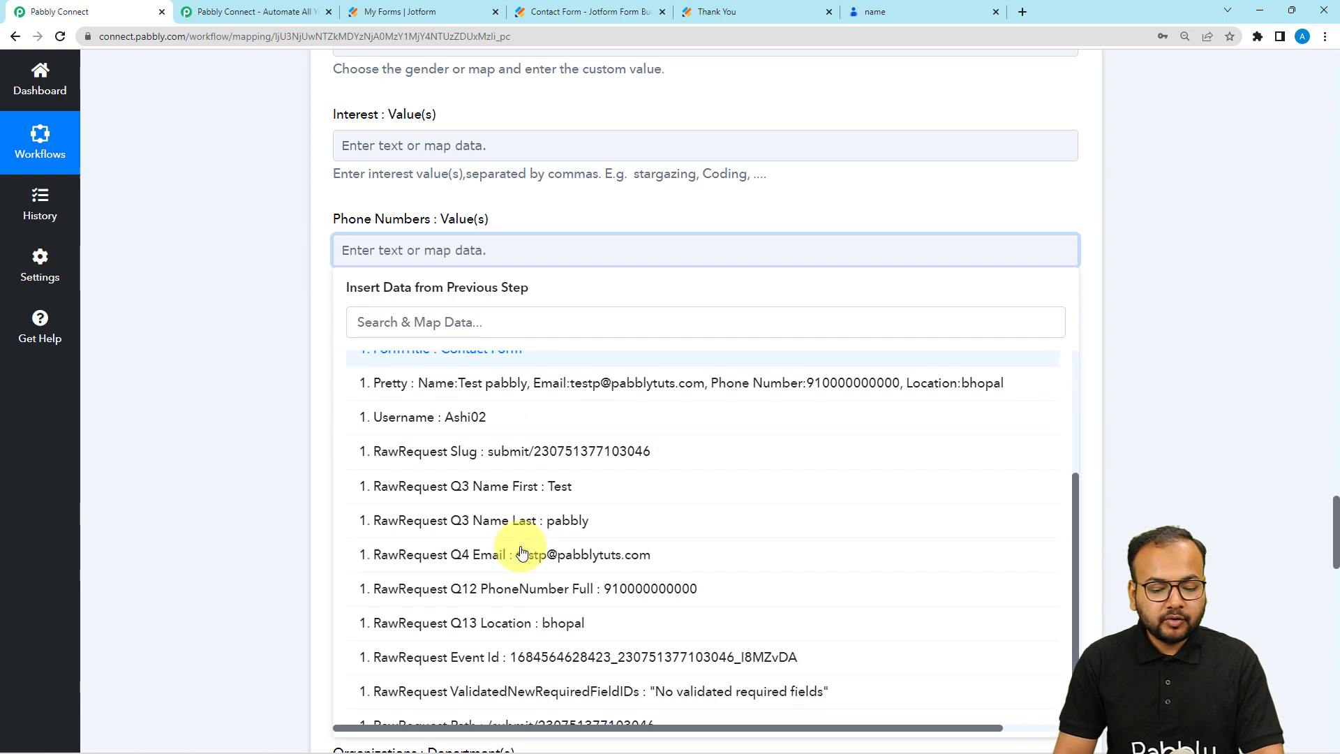
left_click(538, 529)
left_click(194, 283)
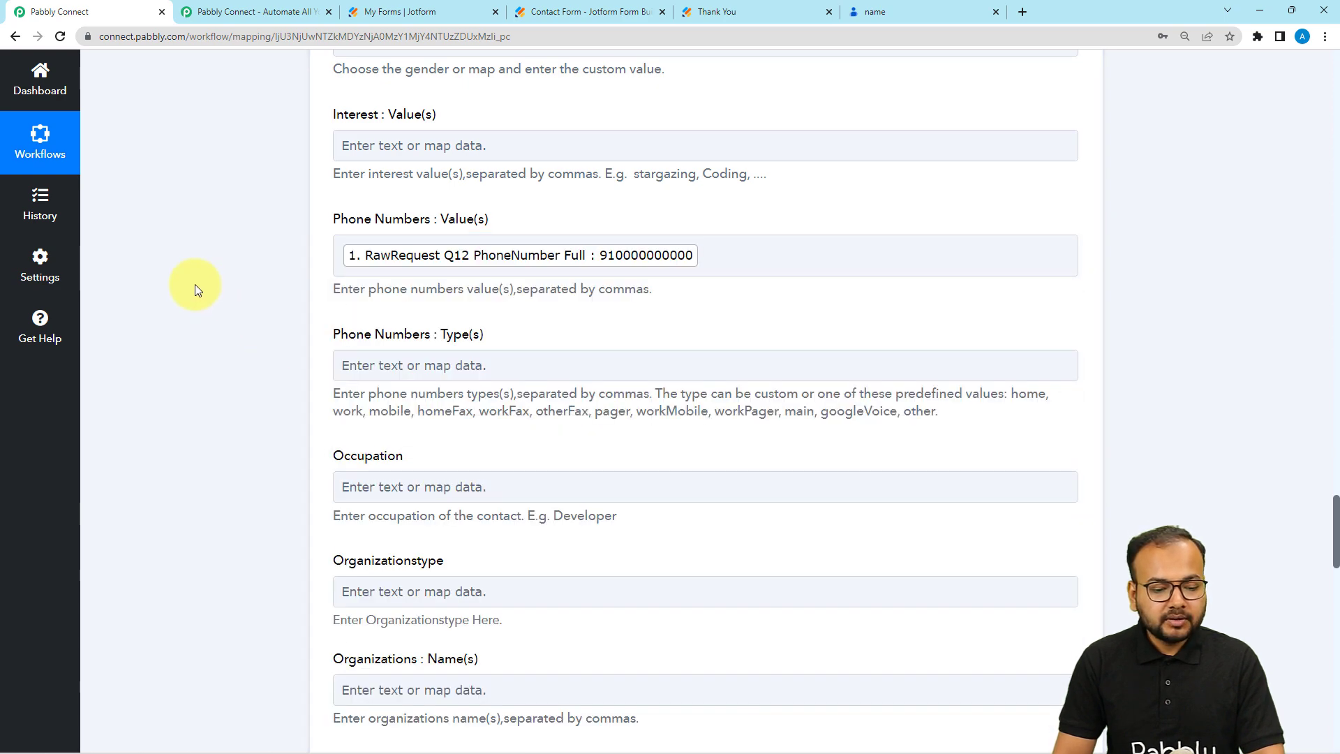
Step: Look through the remaining Create Contact fields, from Occupation to the end of the action step
scroll(194, 283, "down", 3)
scroll(195, 283, "down", 5)
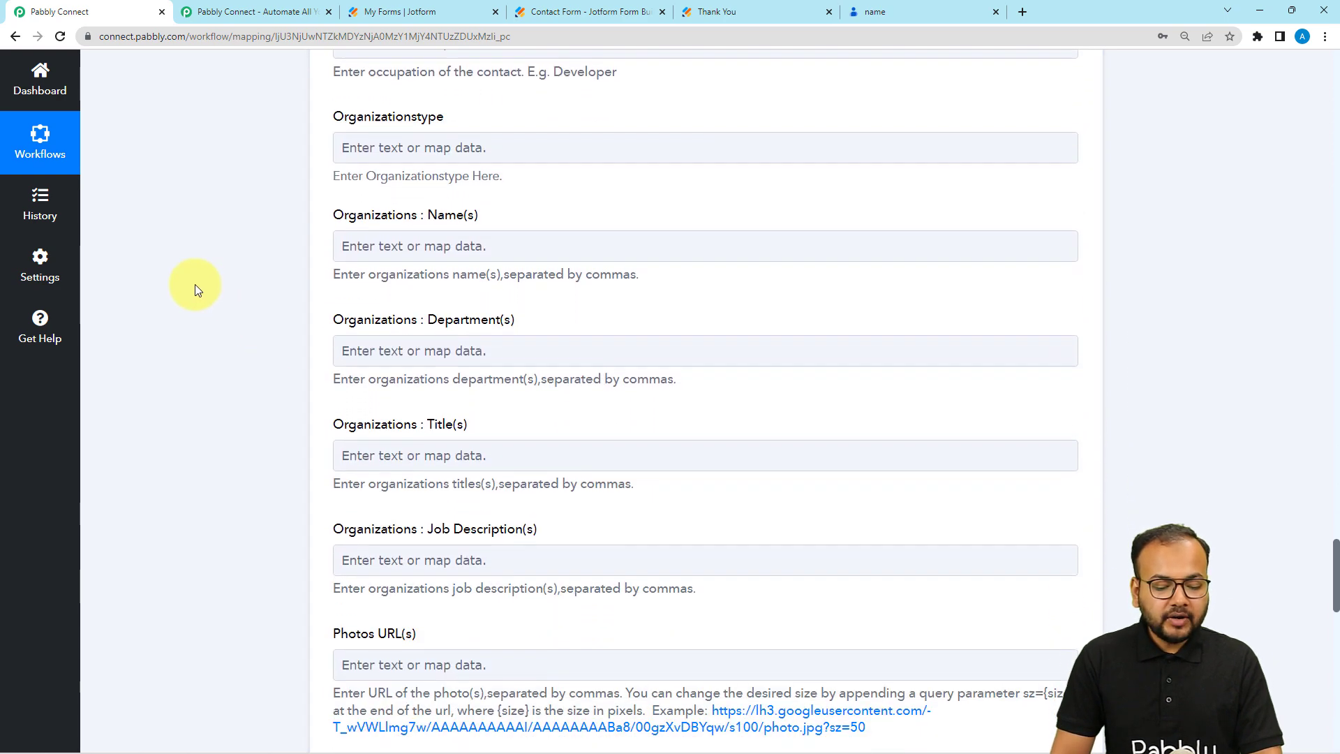
scroll(544, 259, "down", 6)
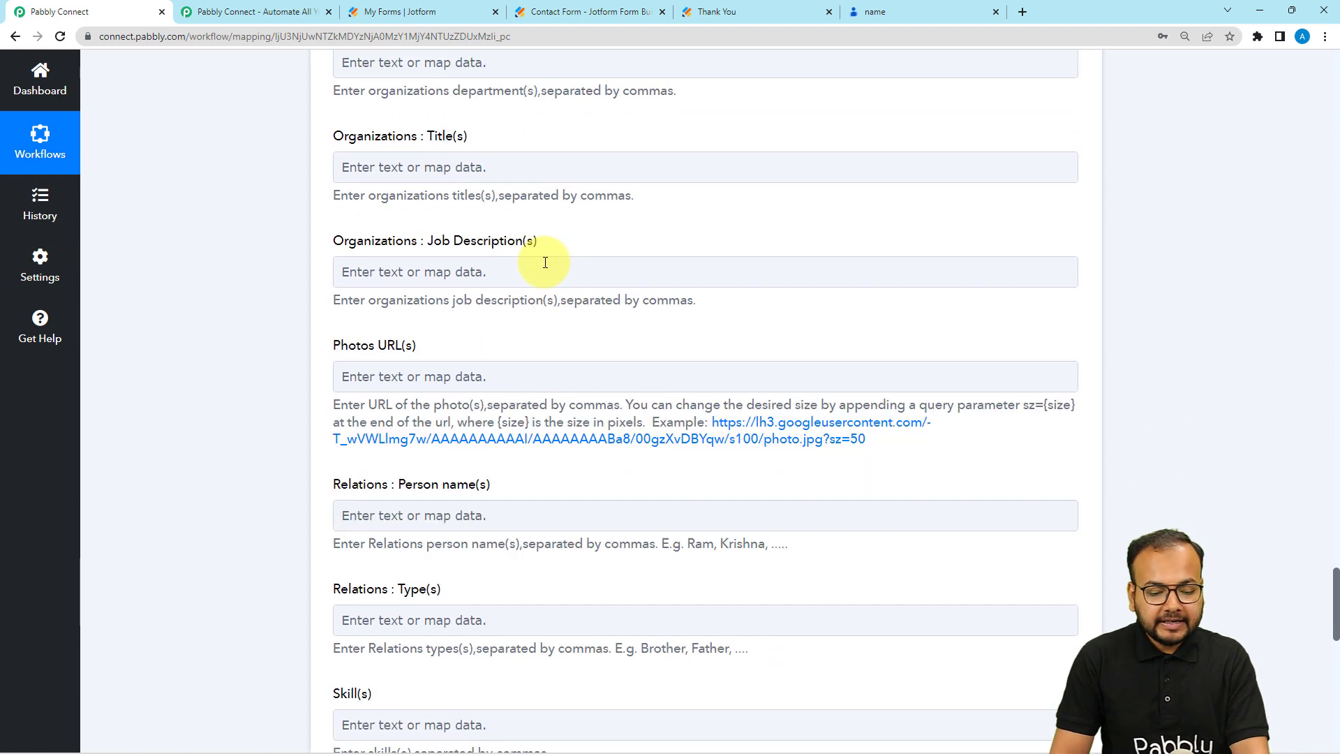
scroll(545, 261, "down", 6)
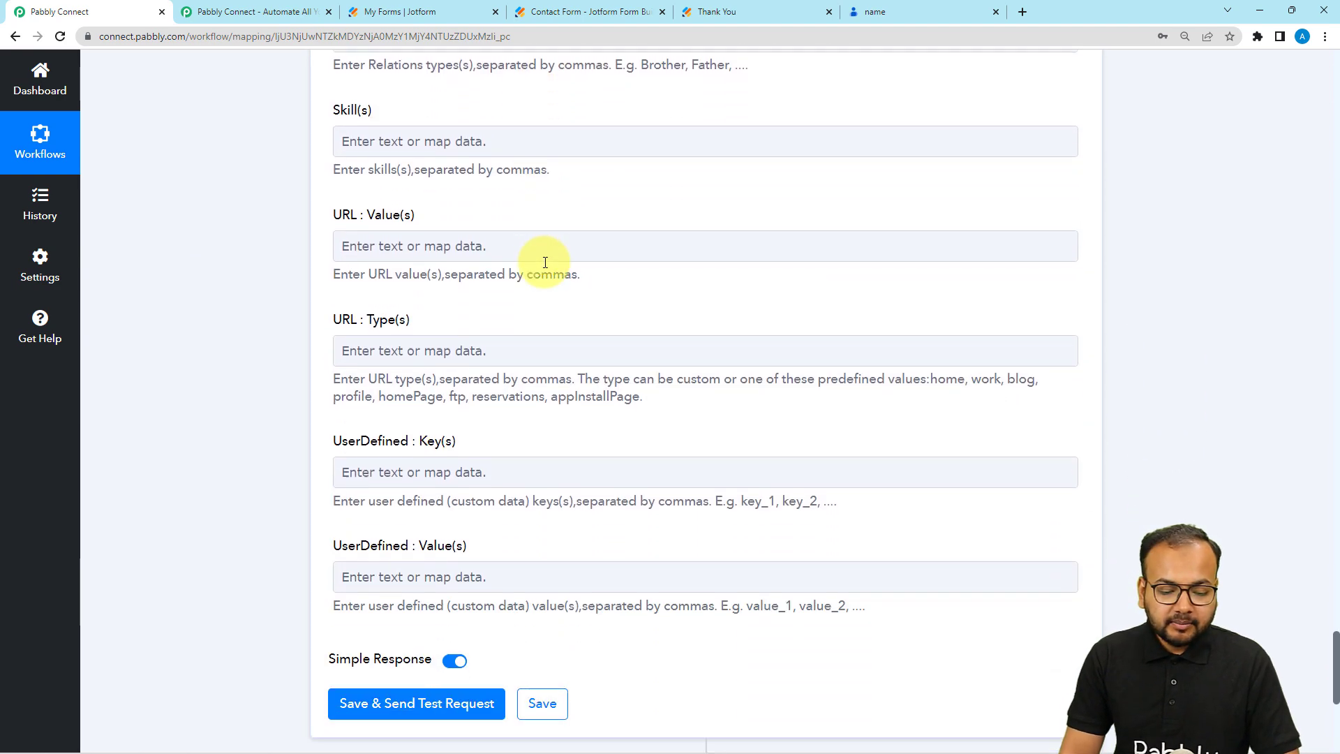
scroll(242, 241, "down", 5)
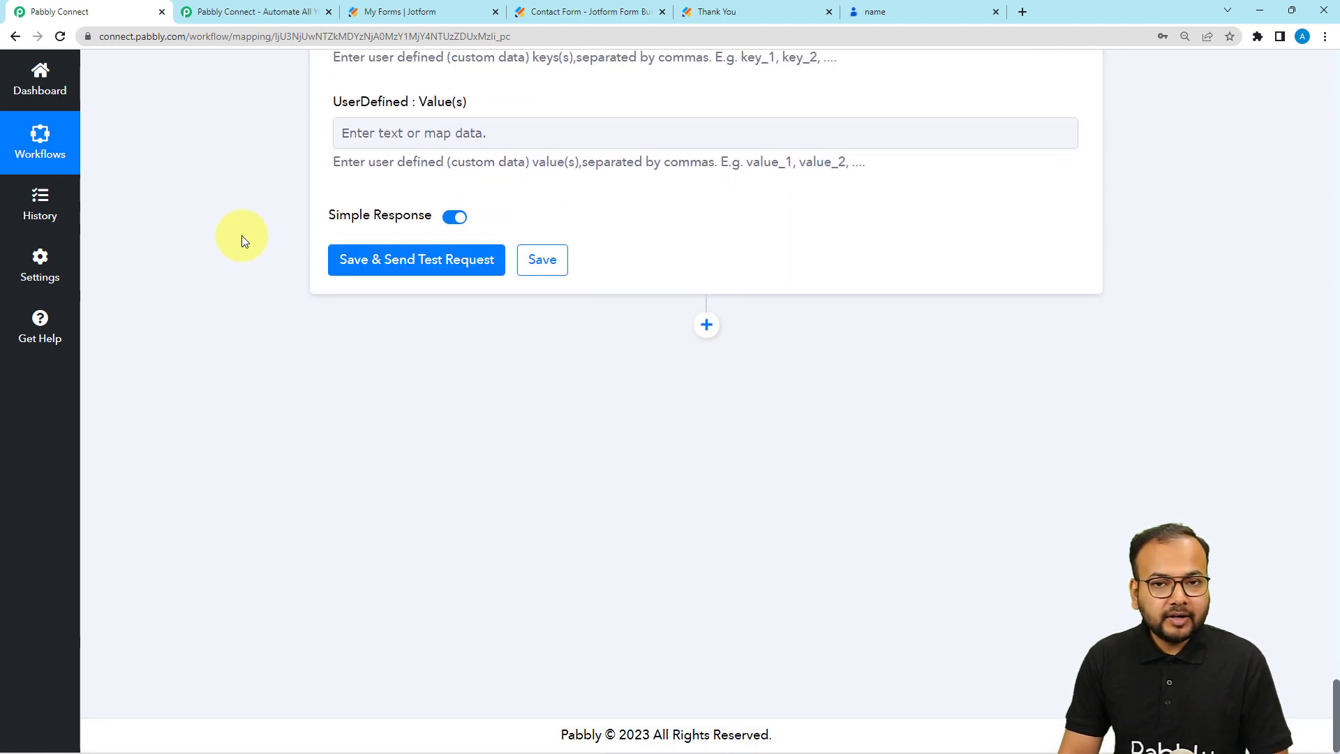
Step: Switch to Google Contacts and go back from the open contact to the full contact list
left_click(923, 19)
left_click(316, 155)
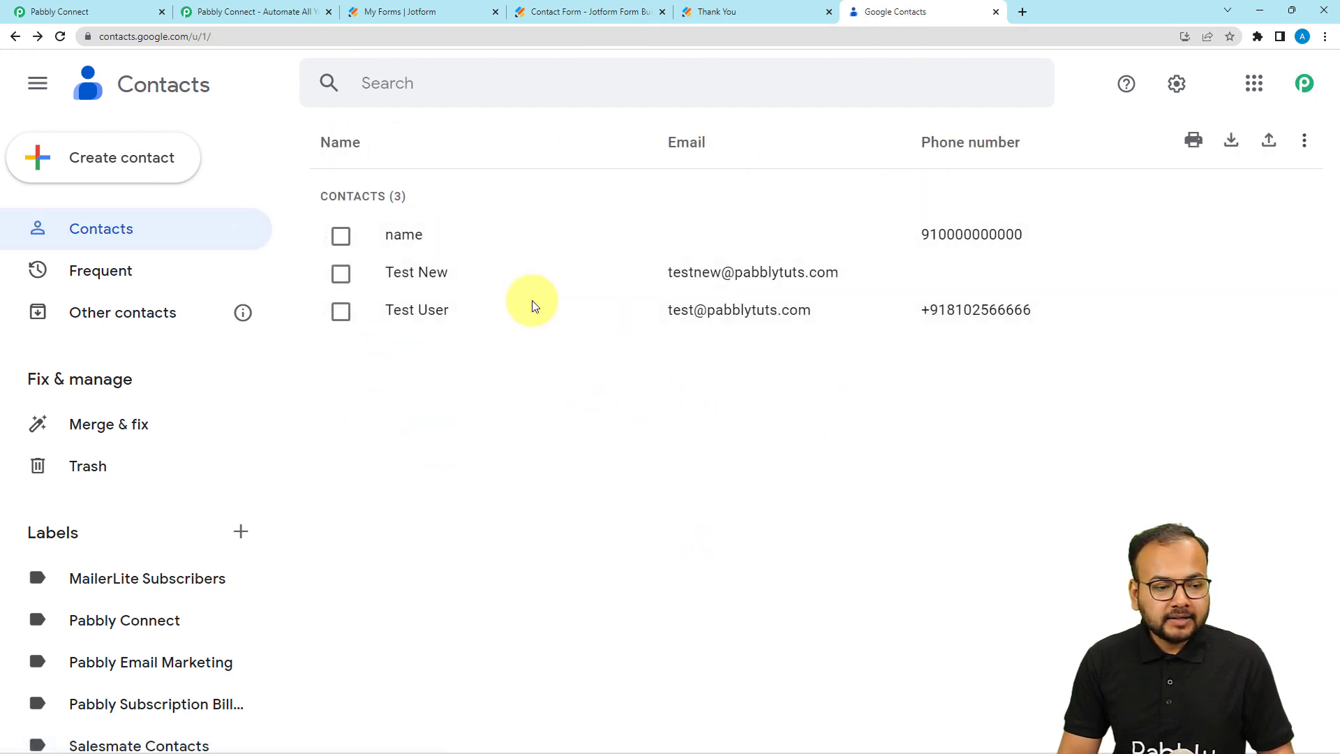
Step: Return to the Pabbly Connect workflow, then save the Create Contact action and send its test request
left_click(137, 16)
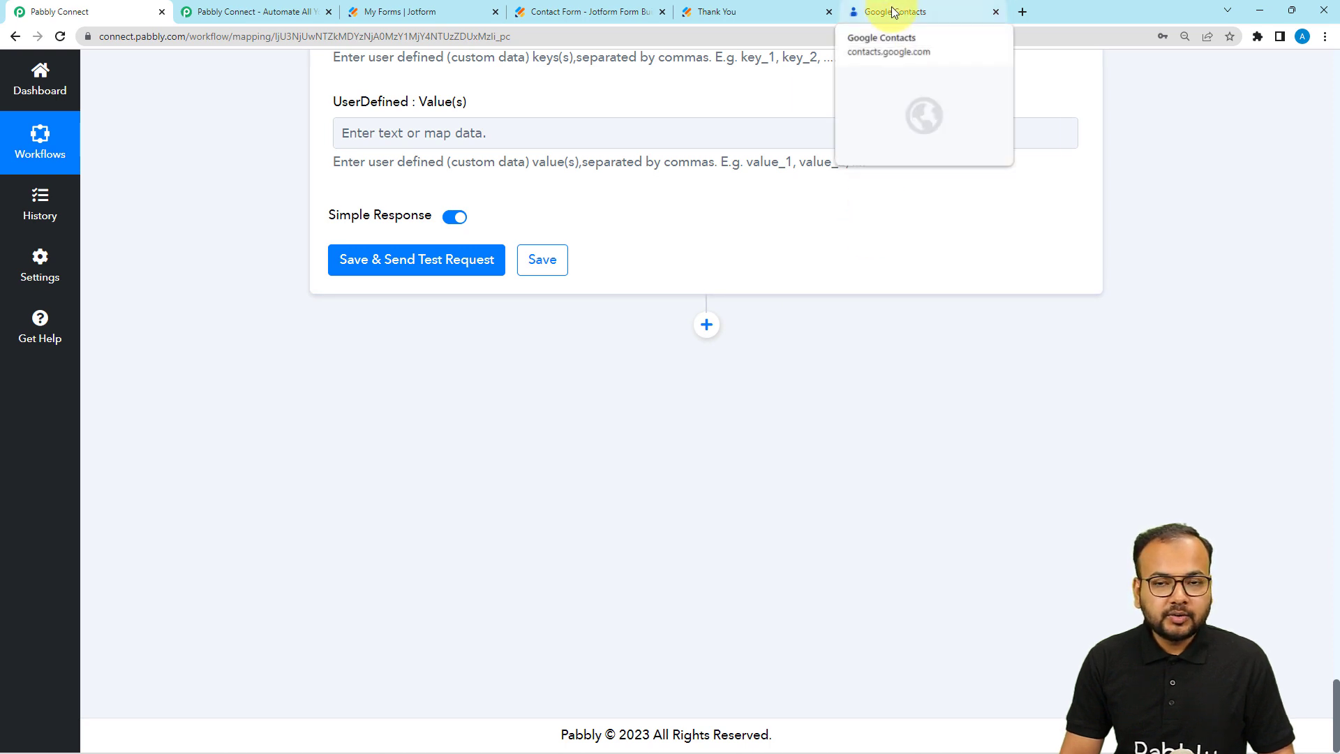
left_click(417, 264)
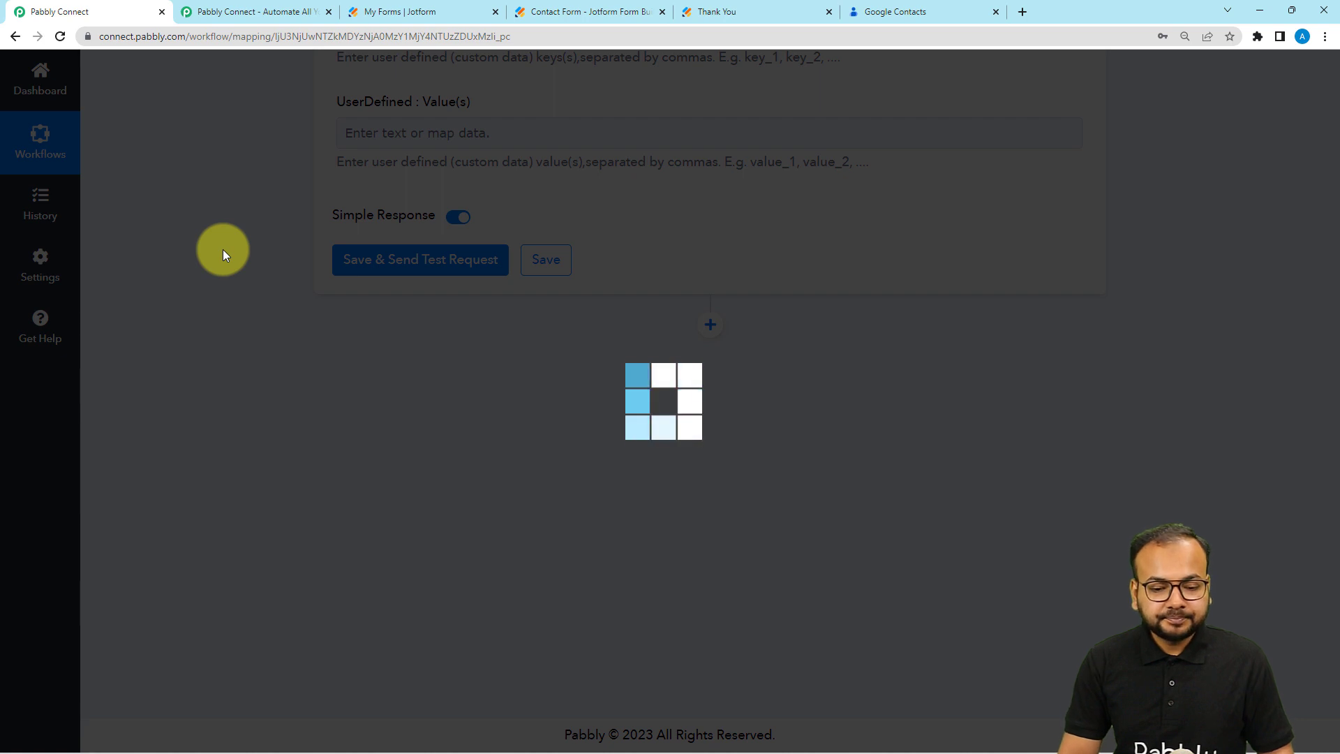
scroll(224, 254, "down", 2)
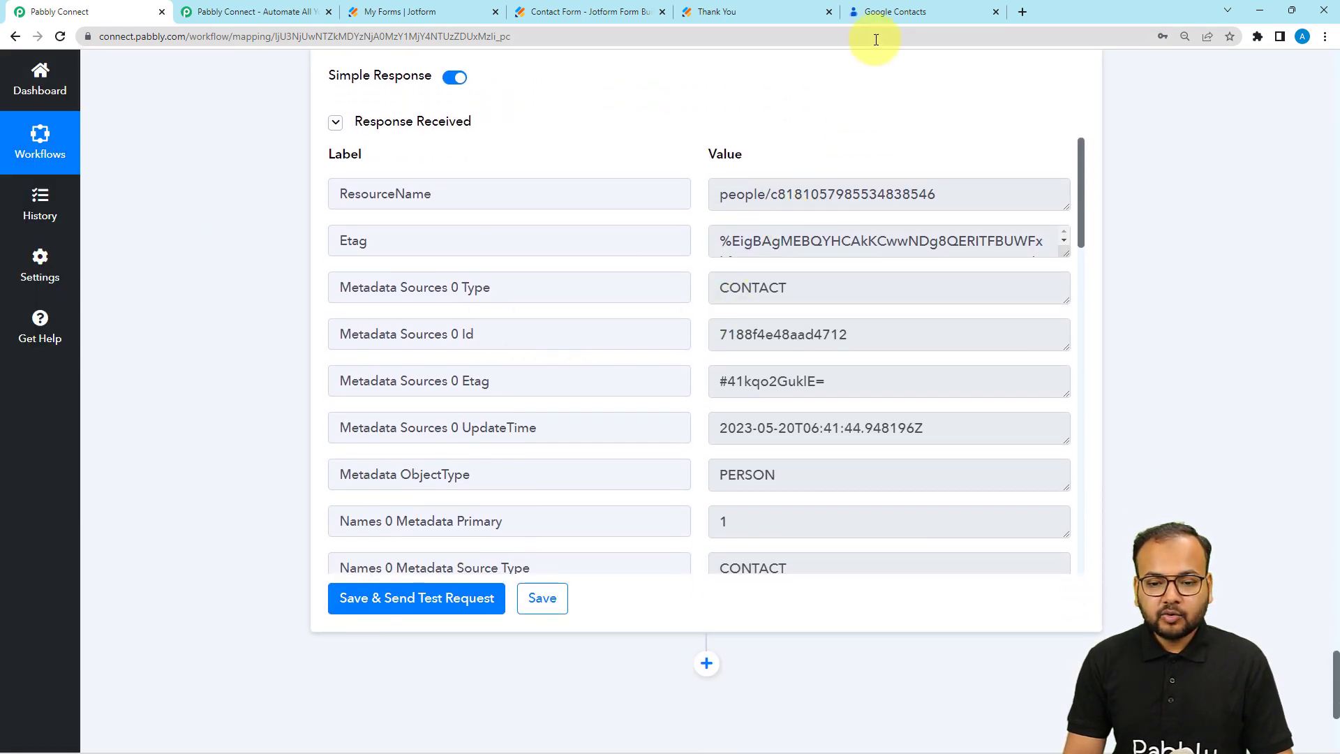
Step: Switch to Google Contacts, reload the contact list, and check the details of the new Test contact
left_click(882, 15)
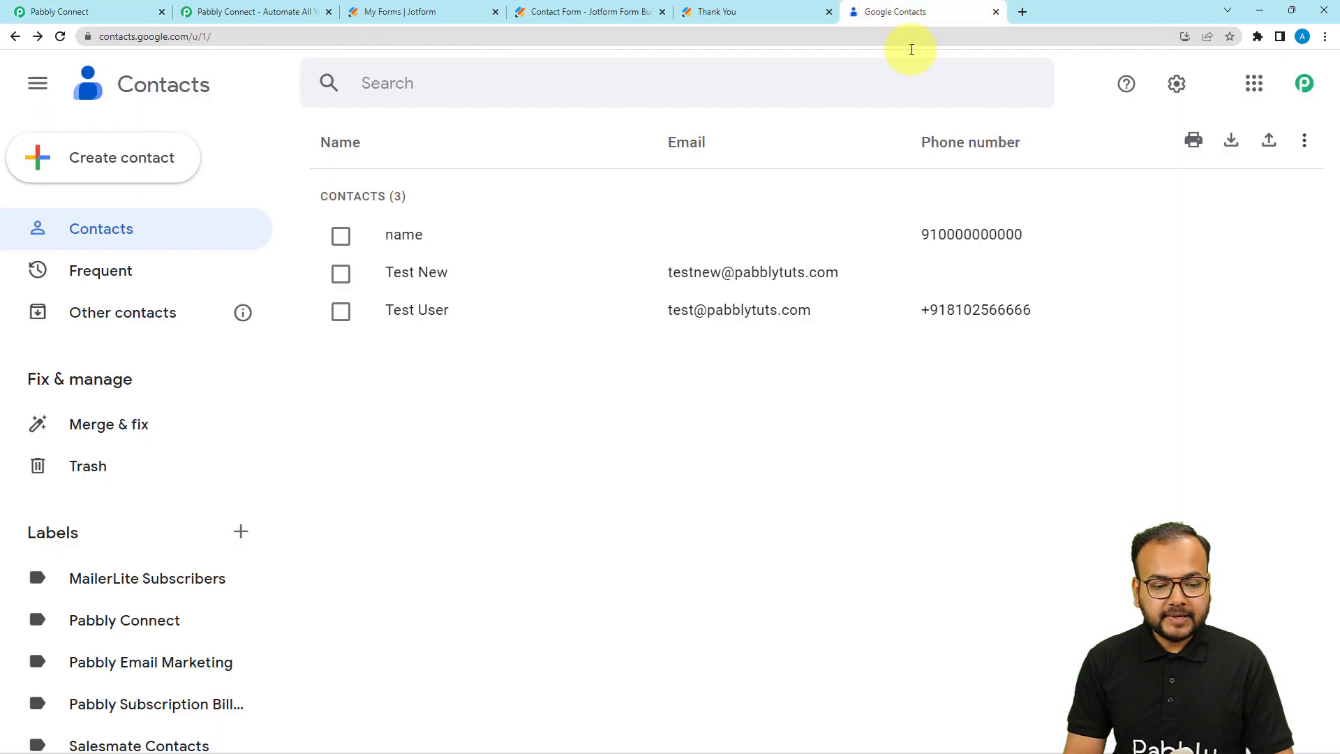
left_click(62, 38)
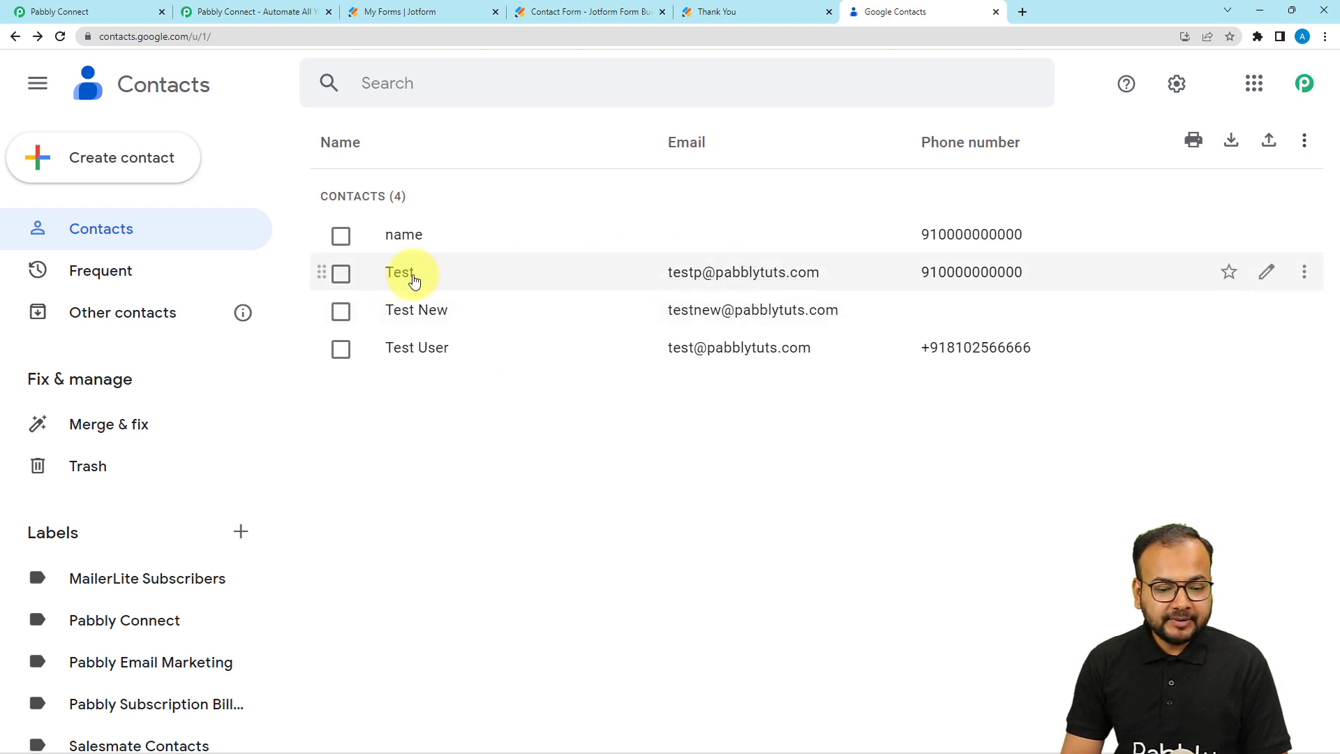
left_click(453, 280)
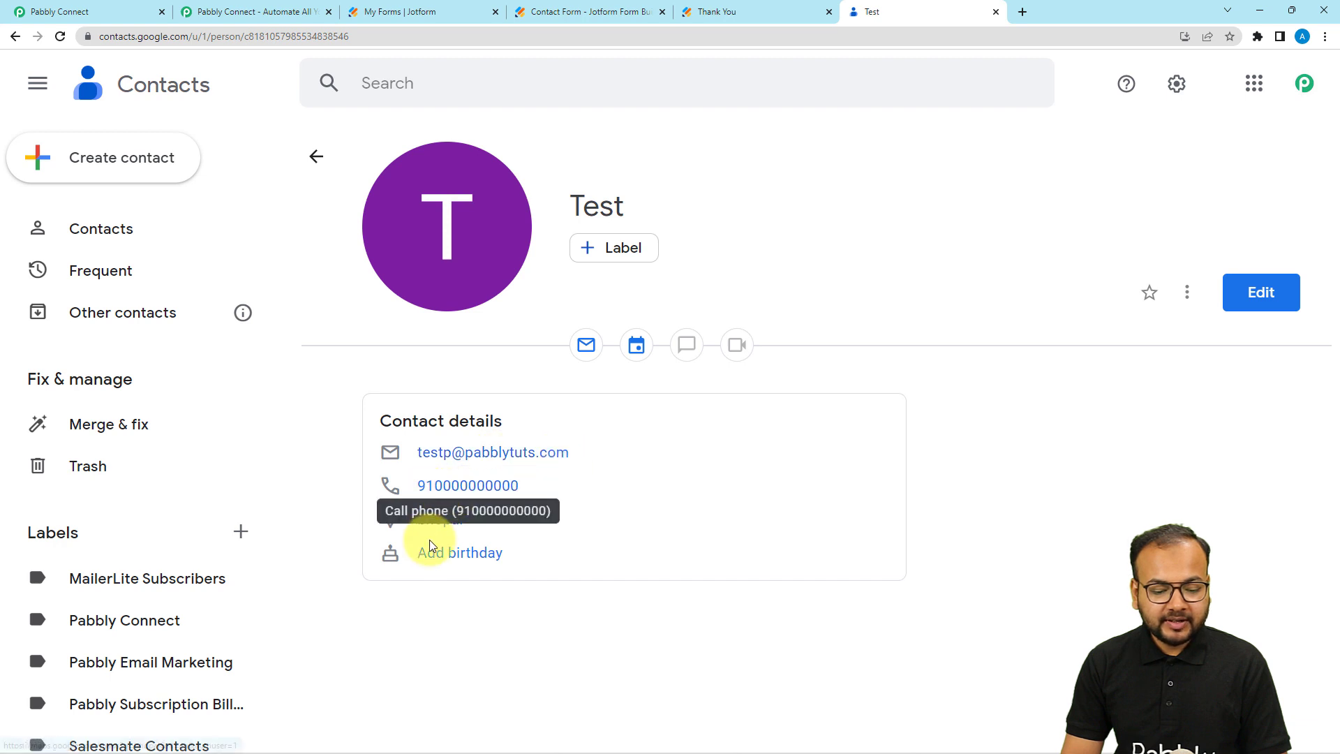
left_click(323, 155)
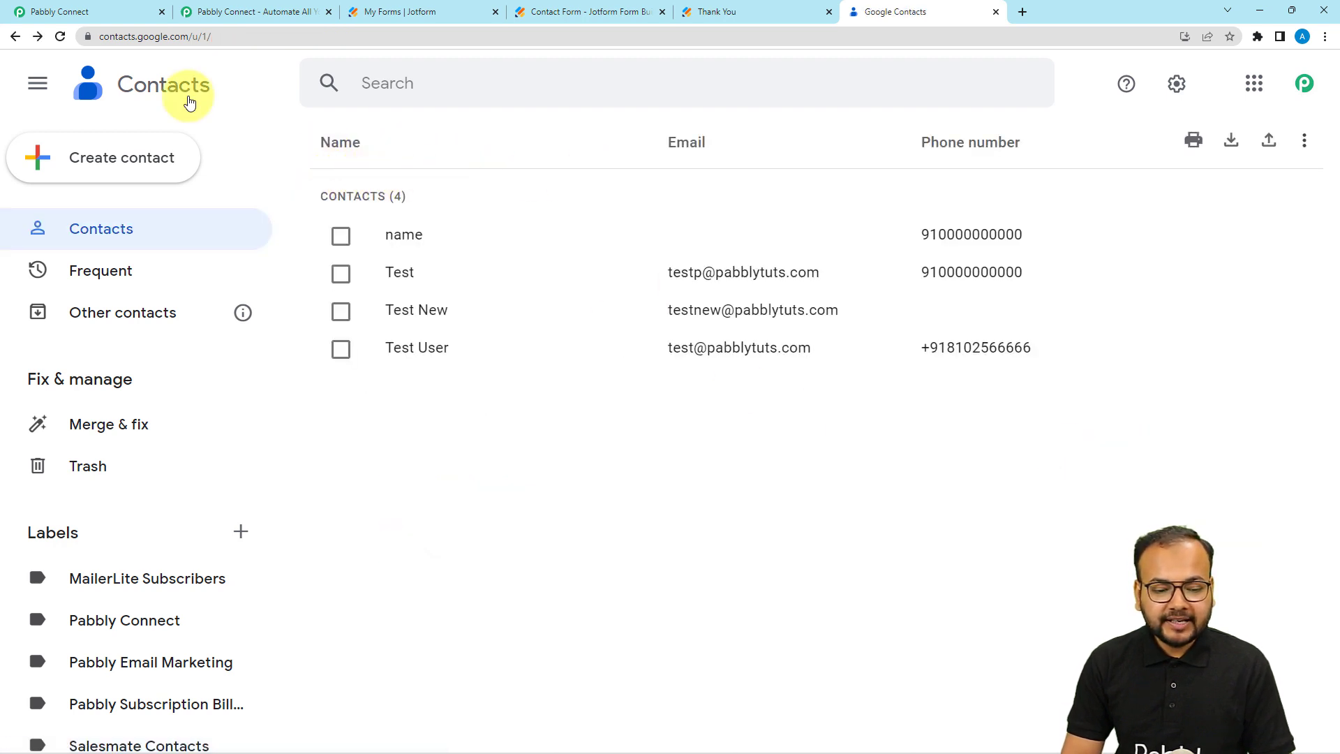
Step: Return to the Pabbly Connect workflow and collapse both the Webhook trigger and the Google Contacts action
left_click(72, 14)
scroll(204, 381, "up", 15)
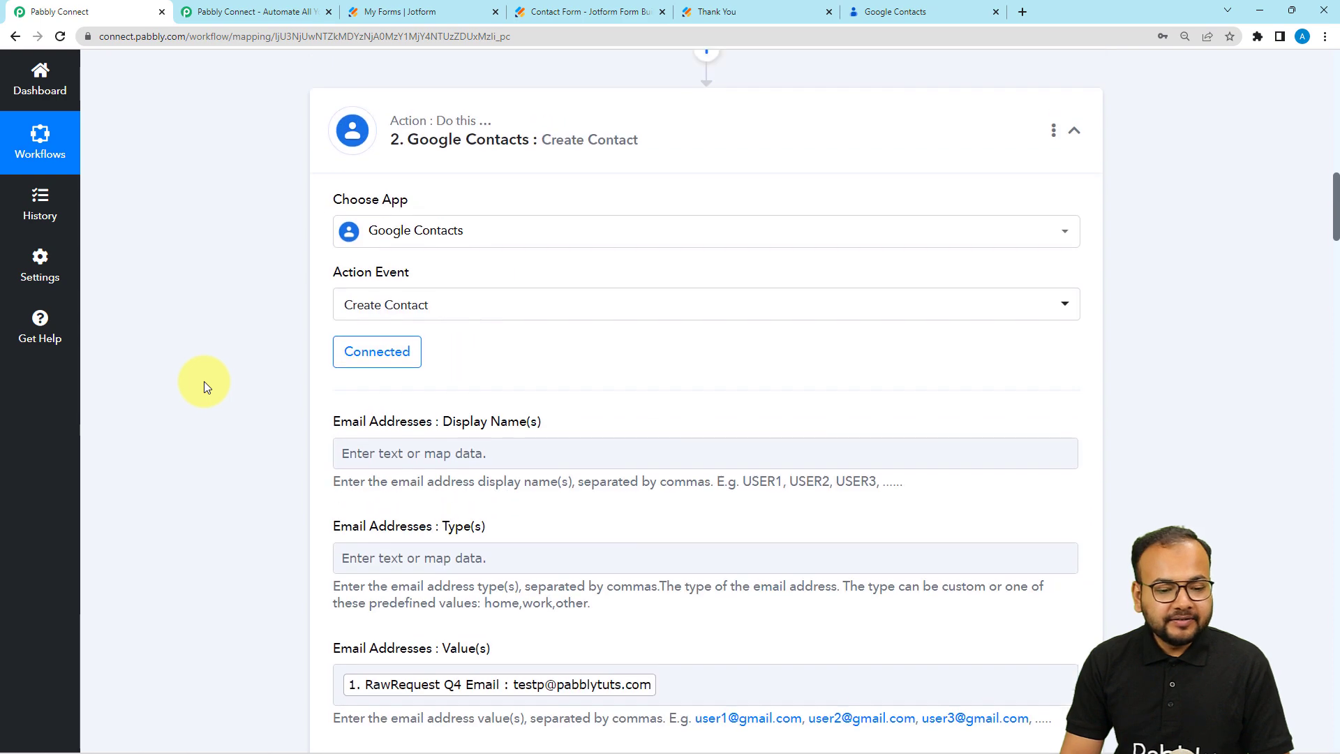
scroll(286, 391, "up", 3)
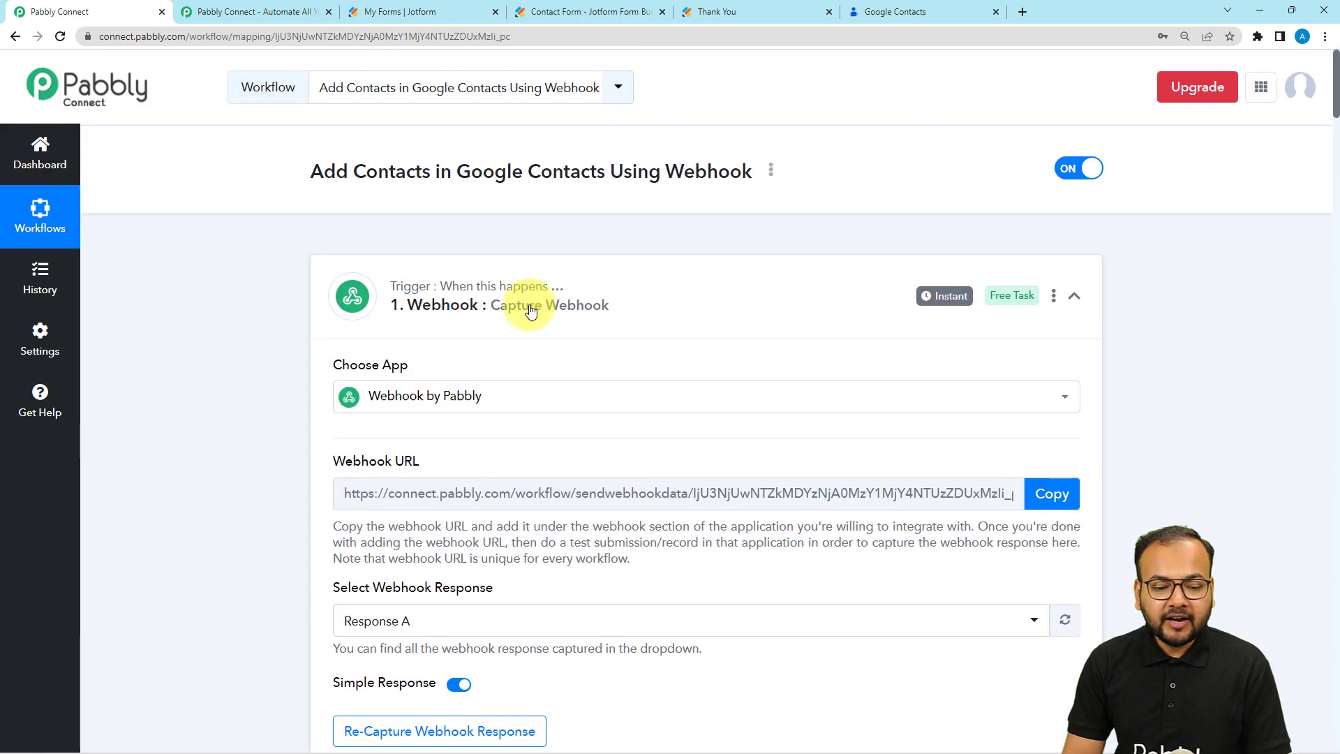
left_click(529, 311)
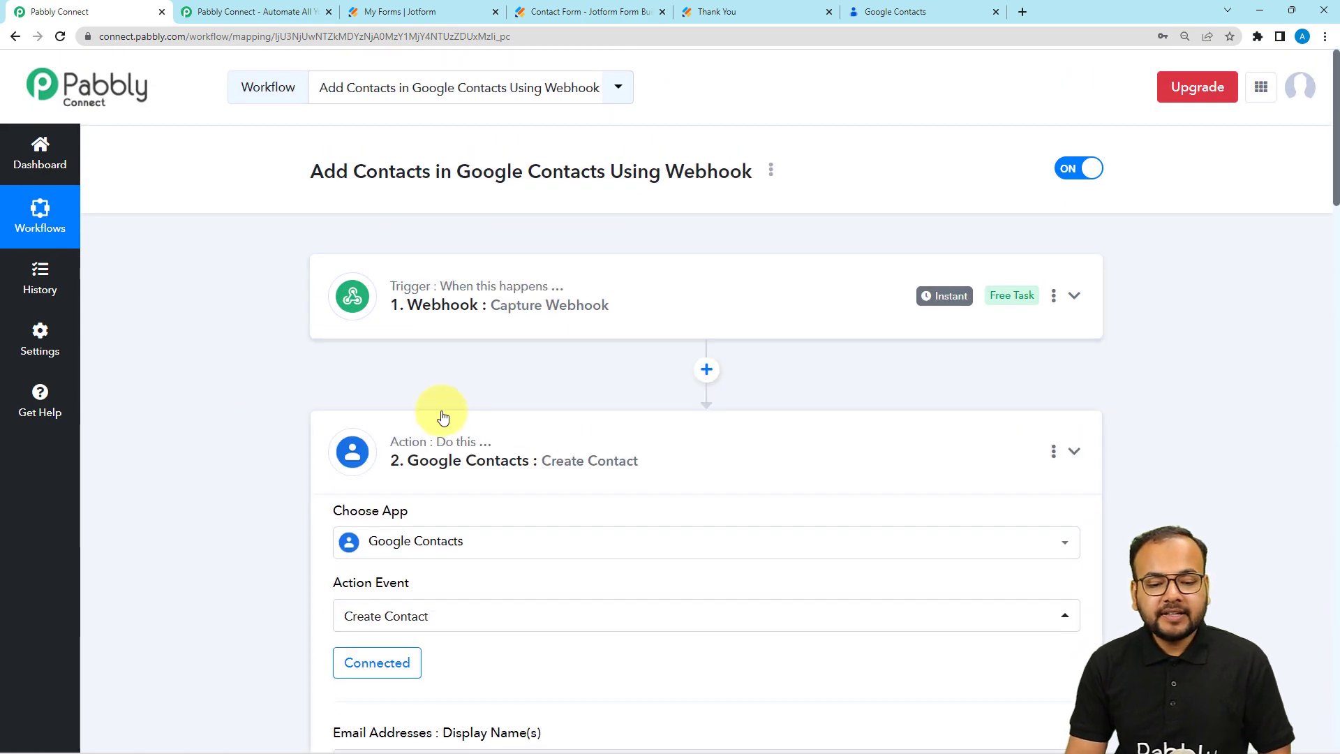
left_click(443, 417)
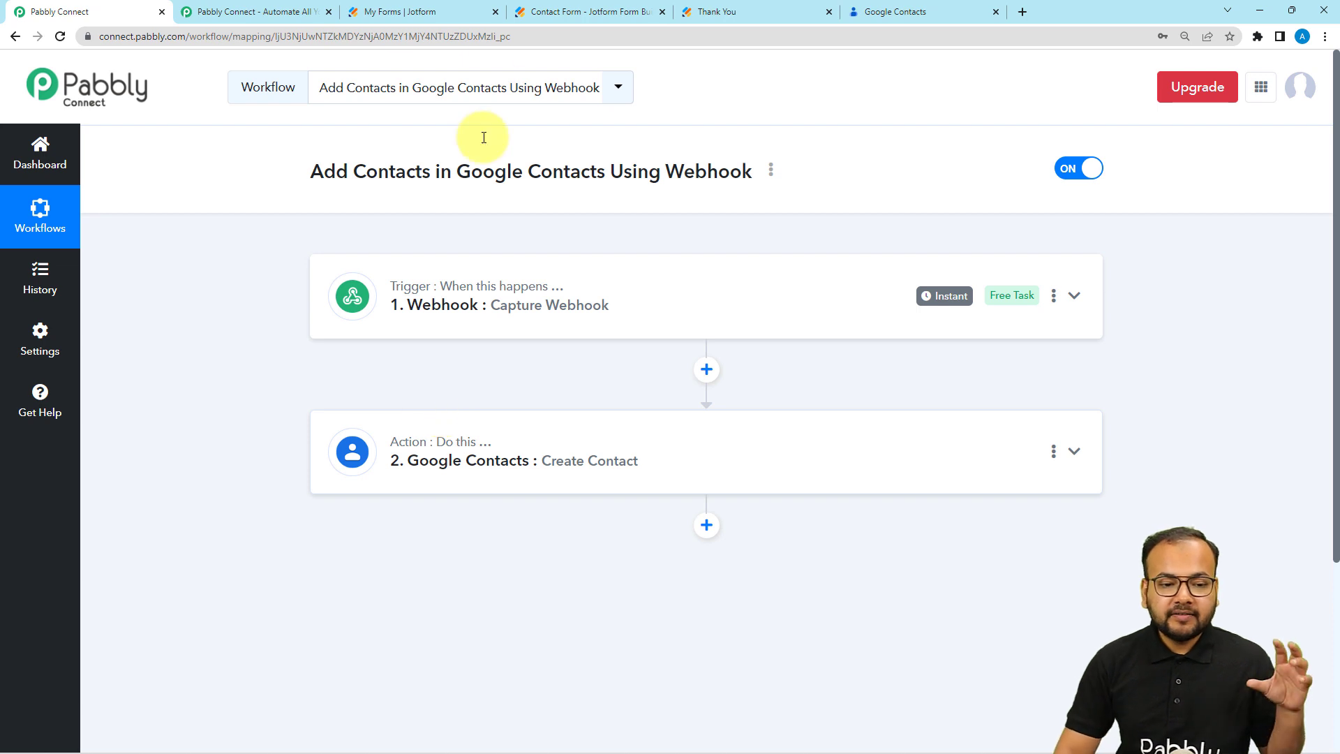